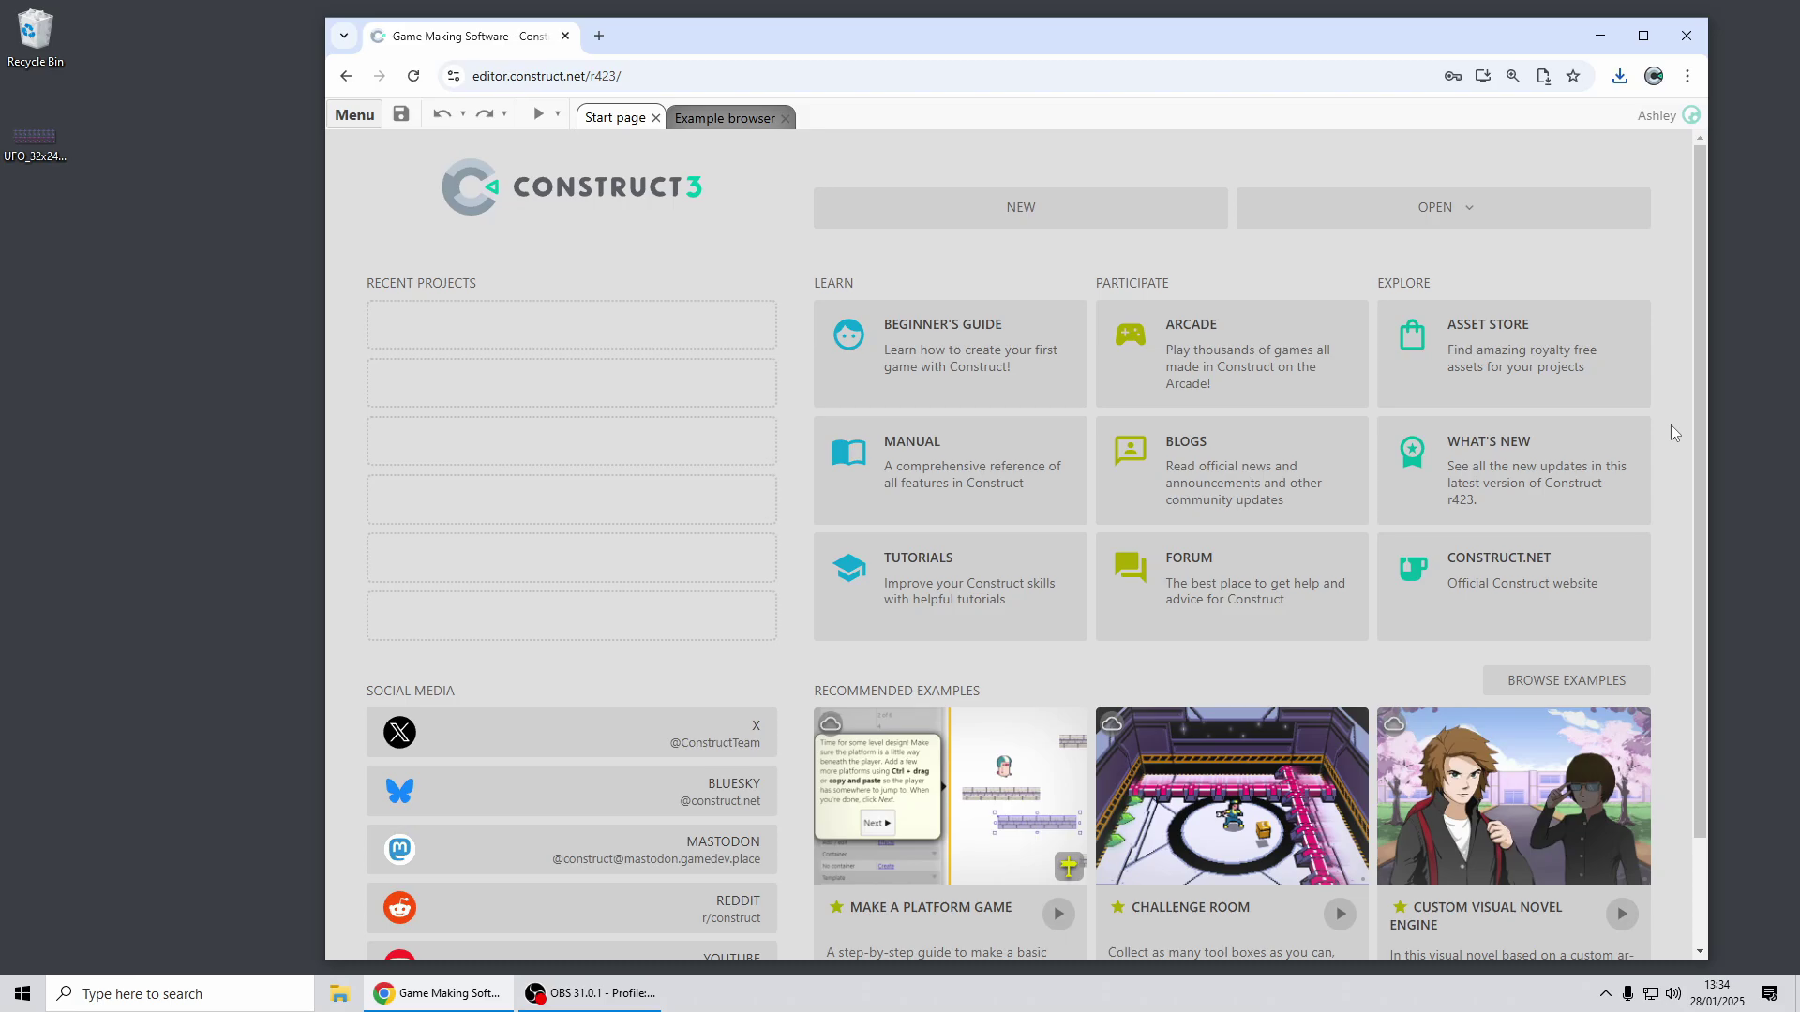
# Step: Open the Spell Caster Tutorial example project from the Example browser
pyautogui.click(1566, 681)
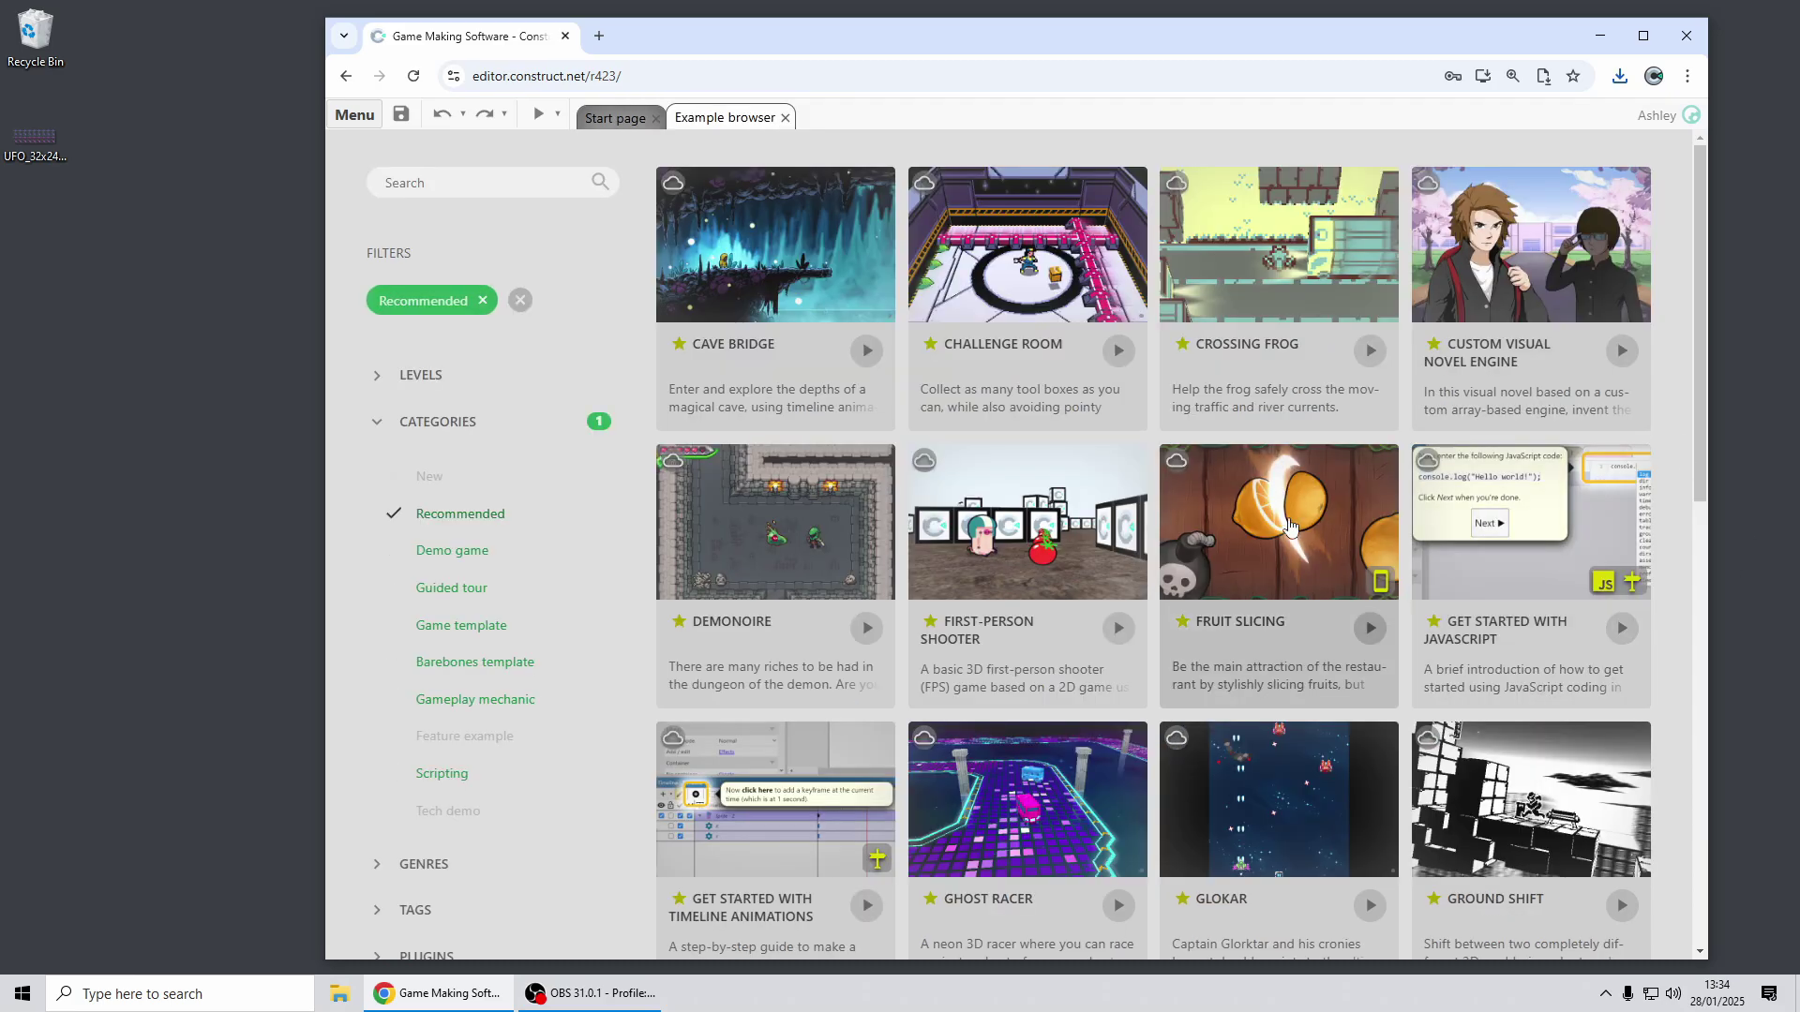
pyautogui.scroll(-10, 1289, 527)
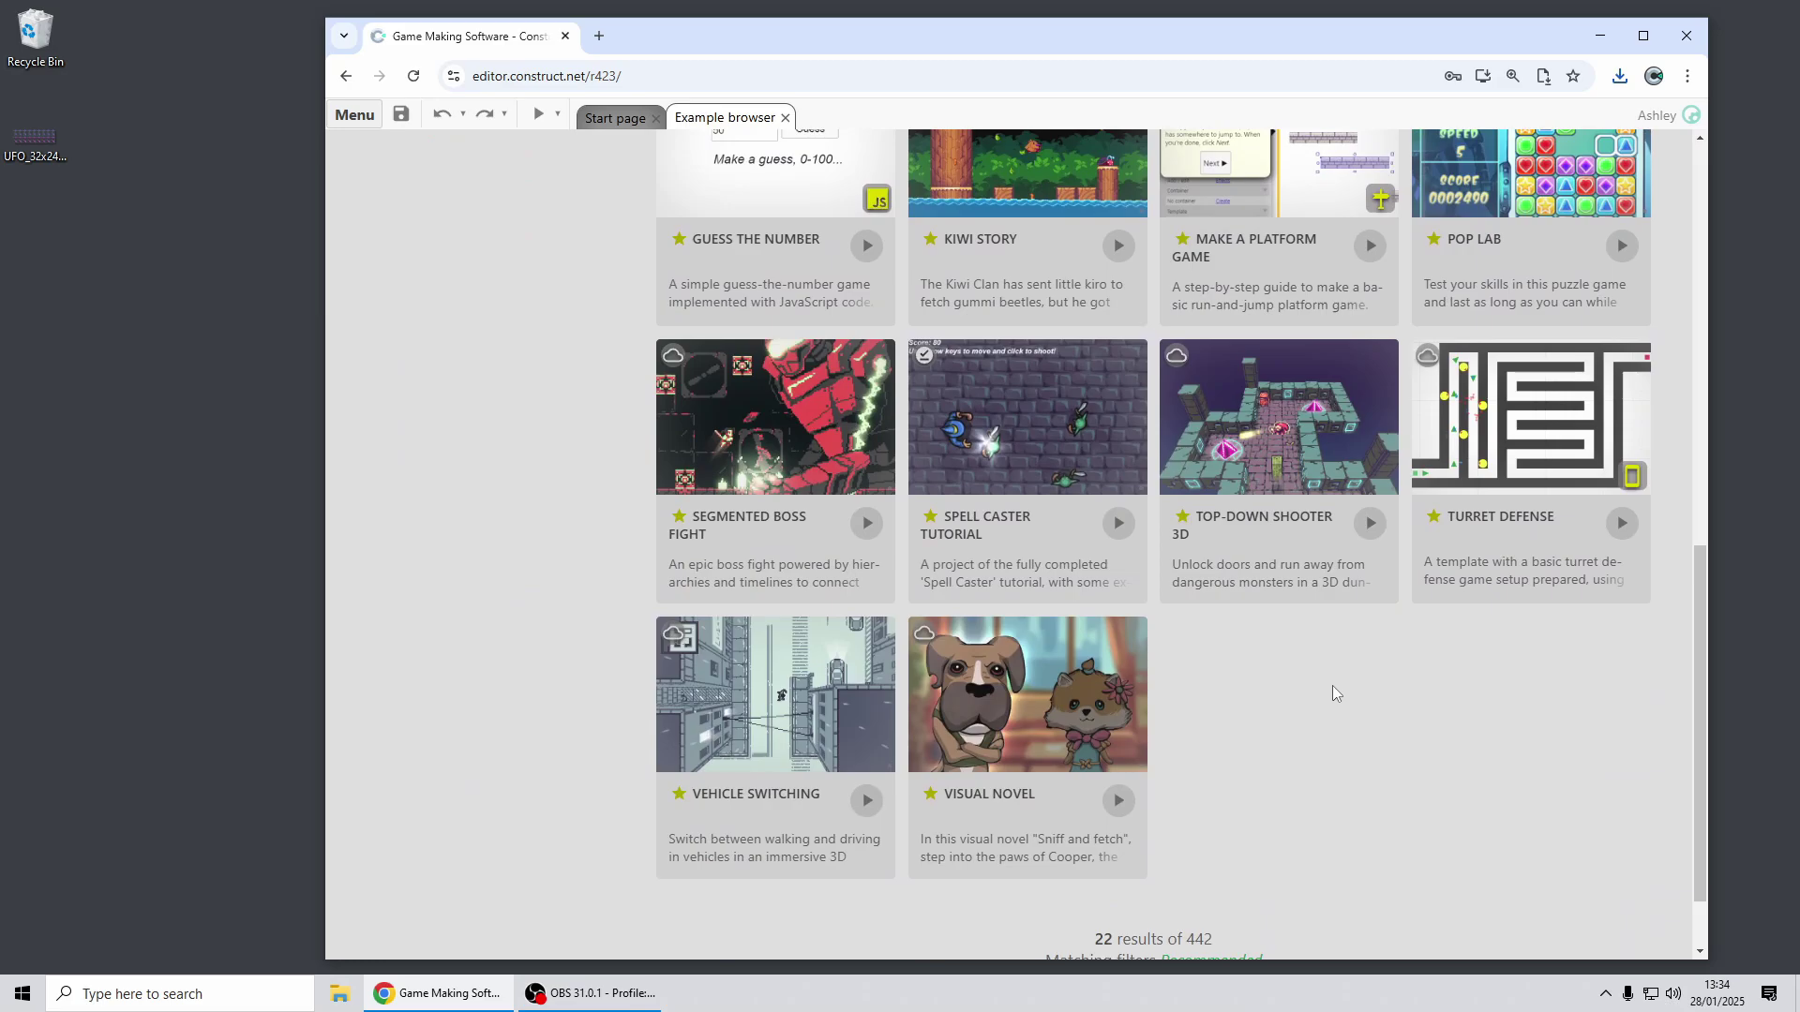
pyautogui.click(1033, 436)
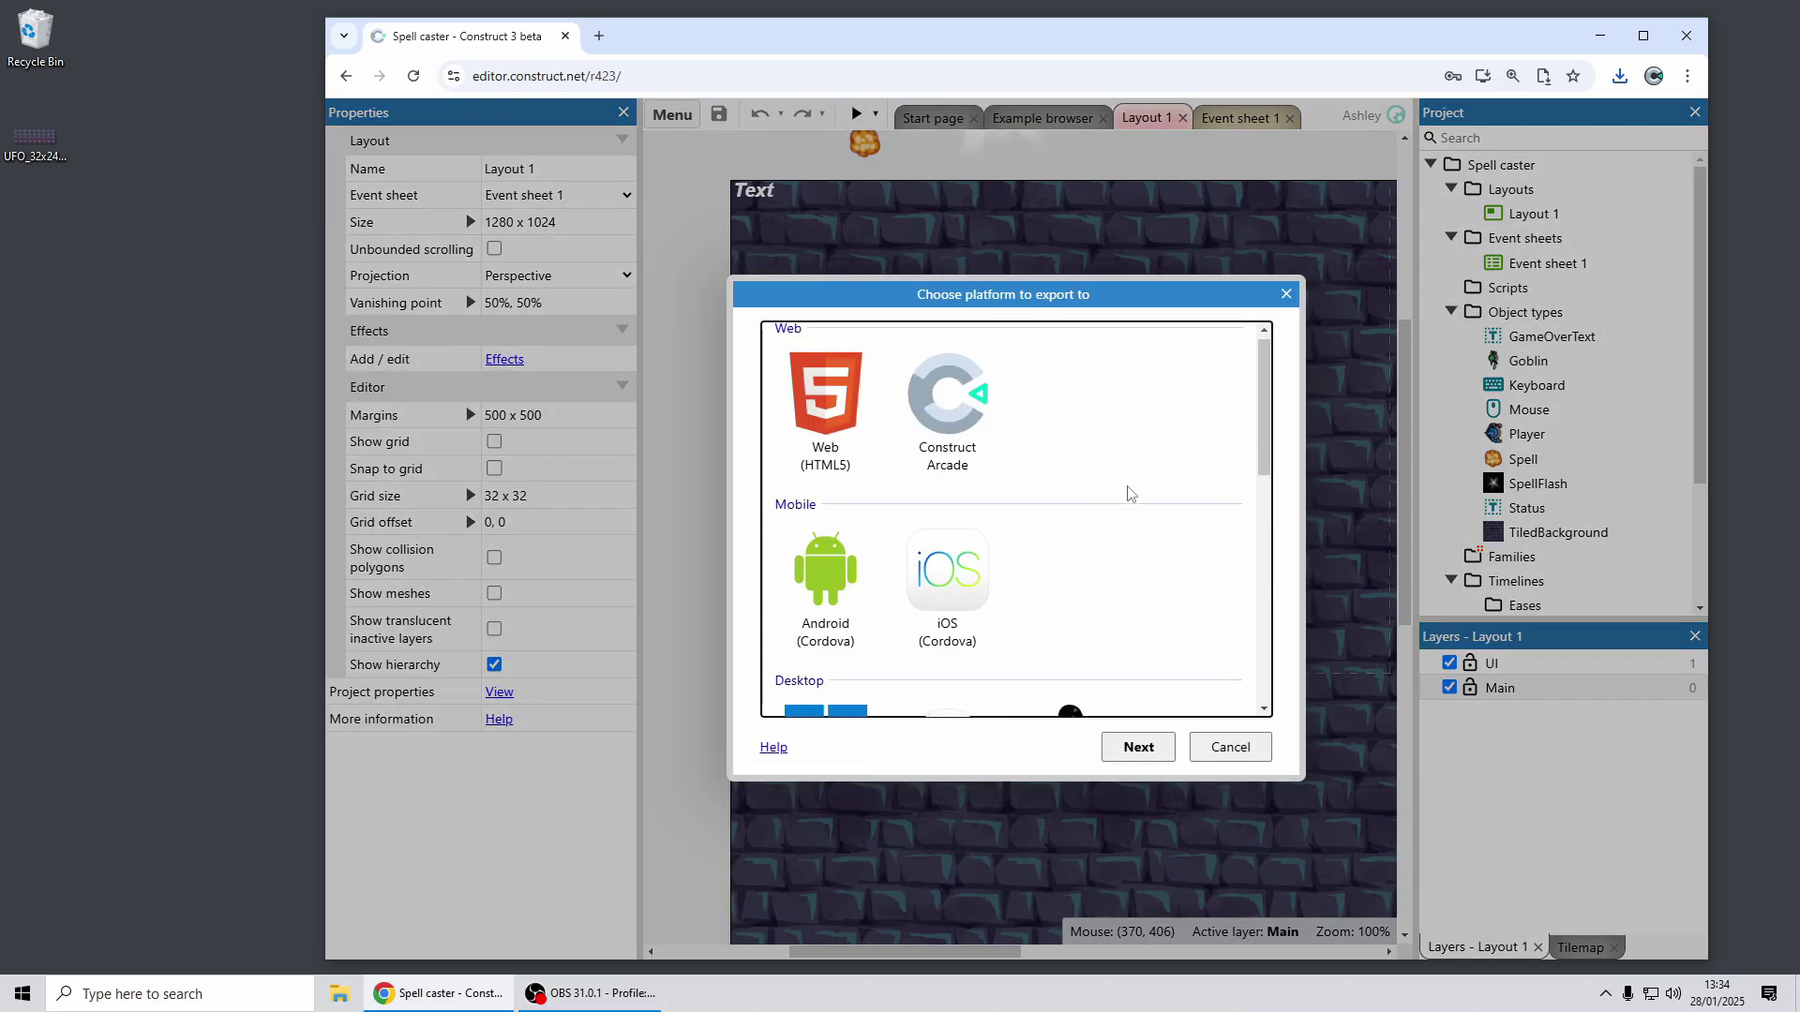
# Step: Pick macOS (WKWebView) as the export platform and accept the image and script options
pyautogui.scroll(-1, 1125, 488)
pyautogui.scroll(-3, 1125, 487)
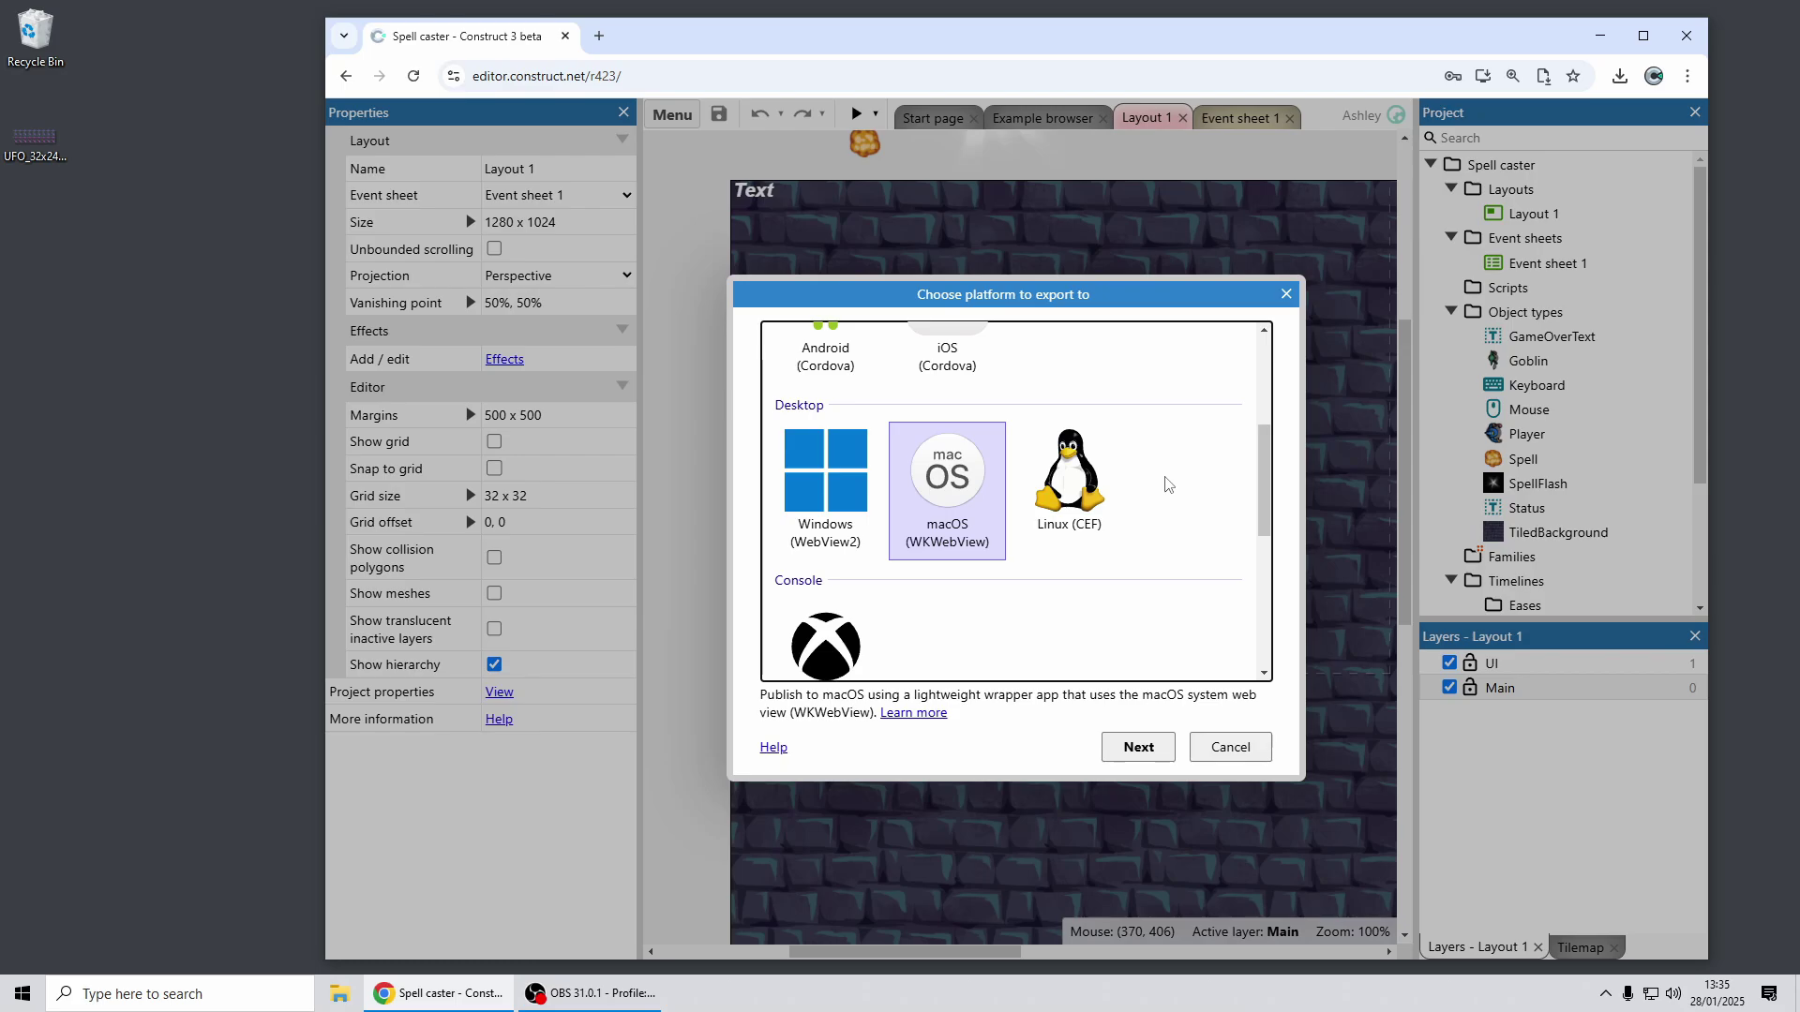
pyautogui.doubleClick(961, 474)
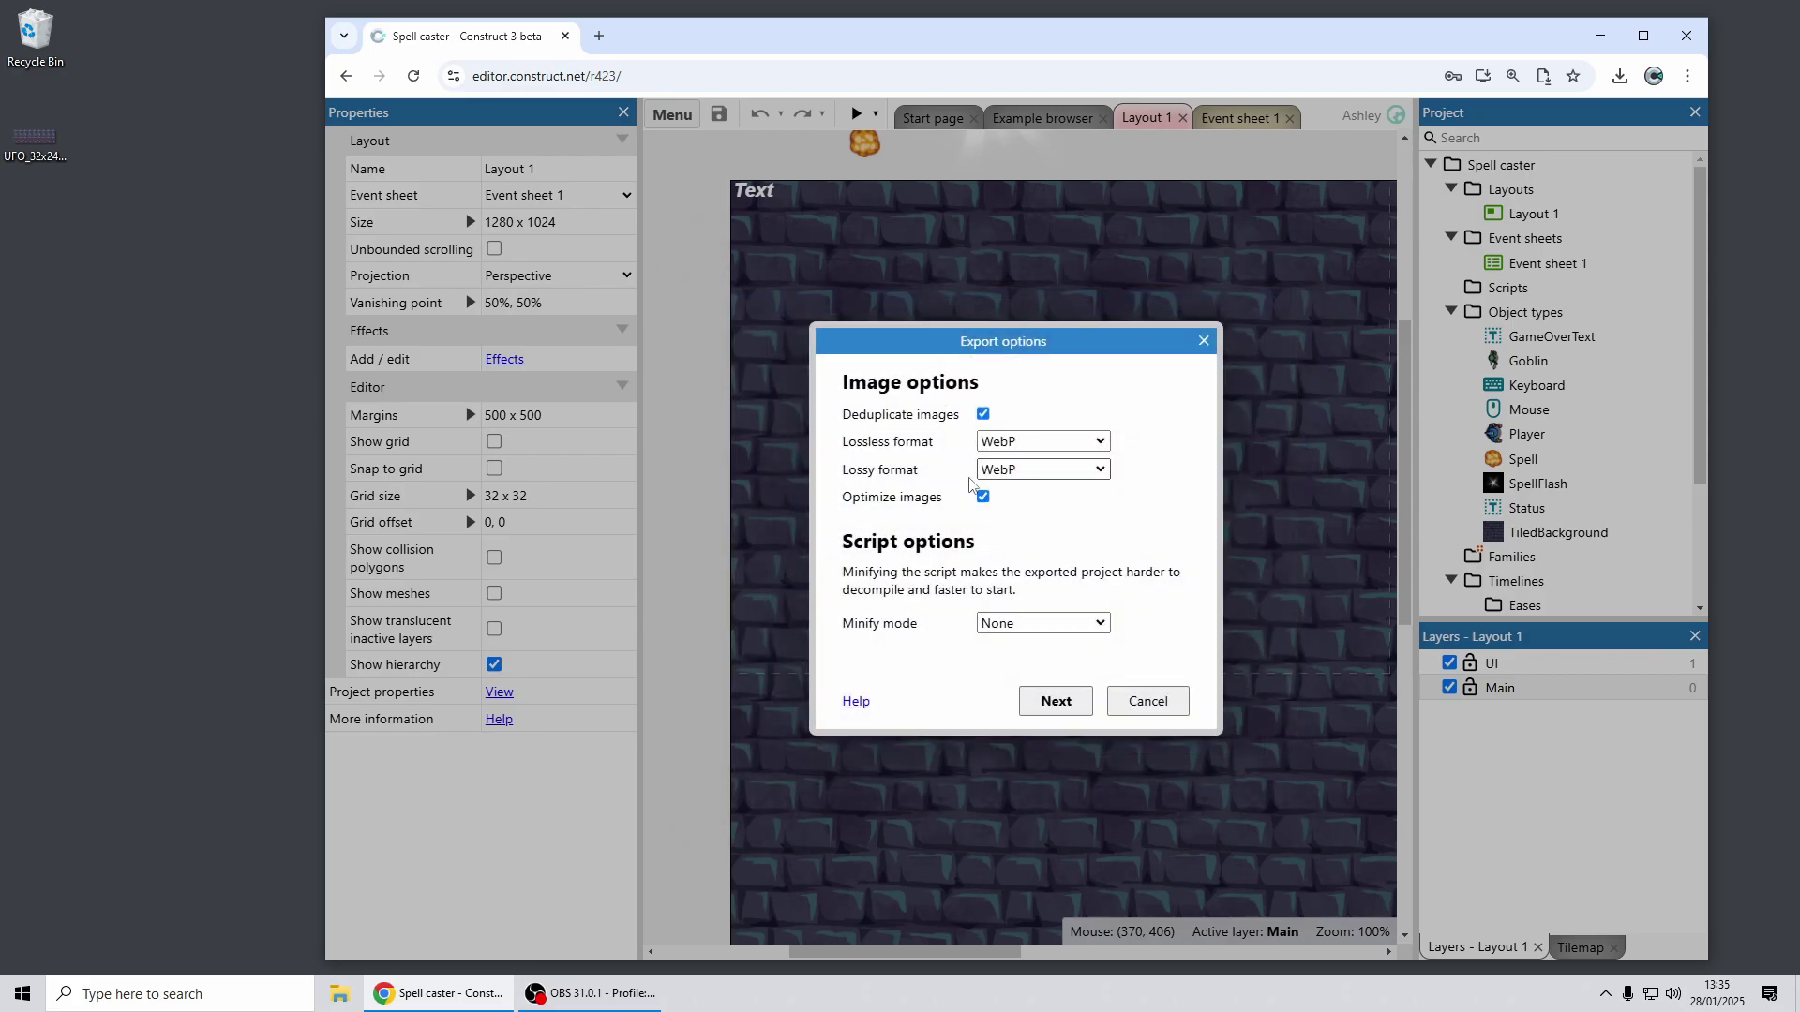
pyautogui.click(1056, 701)
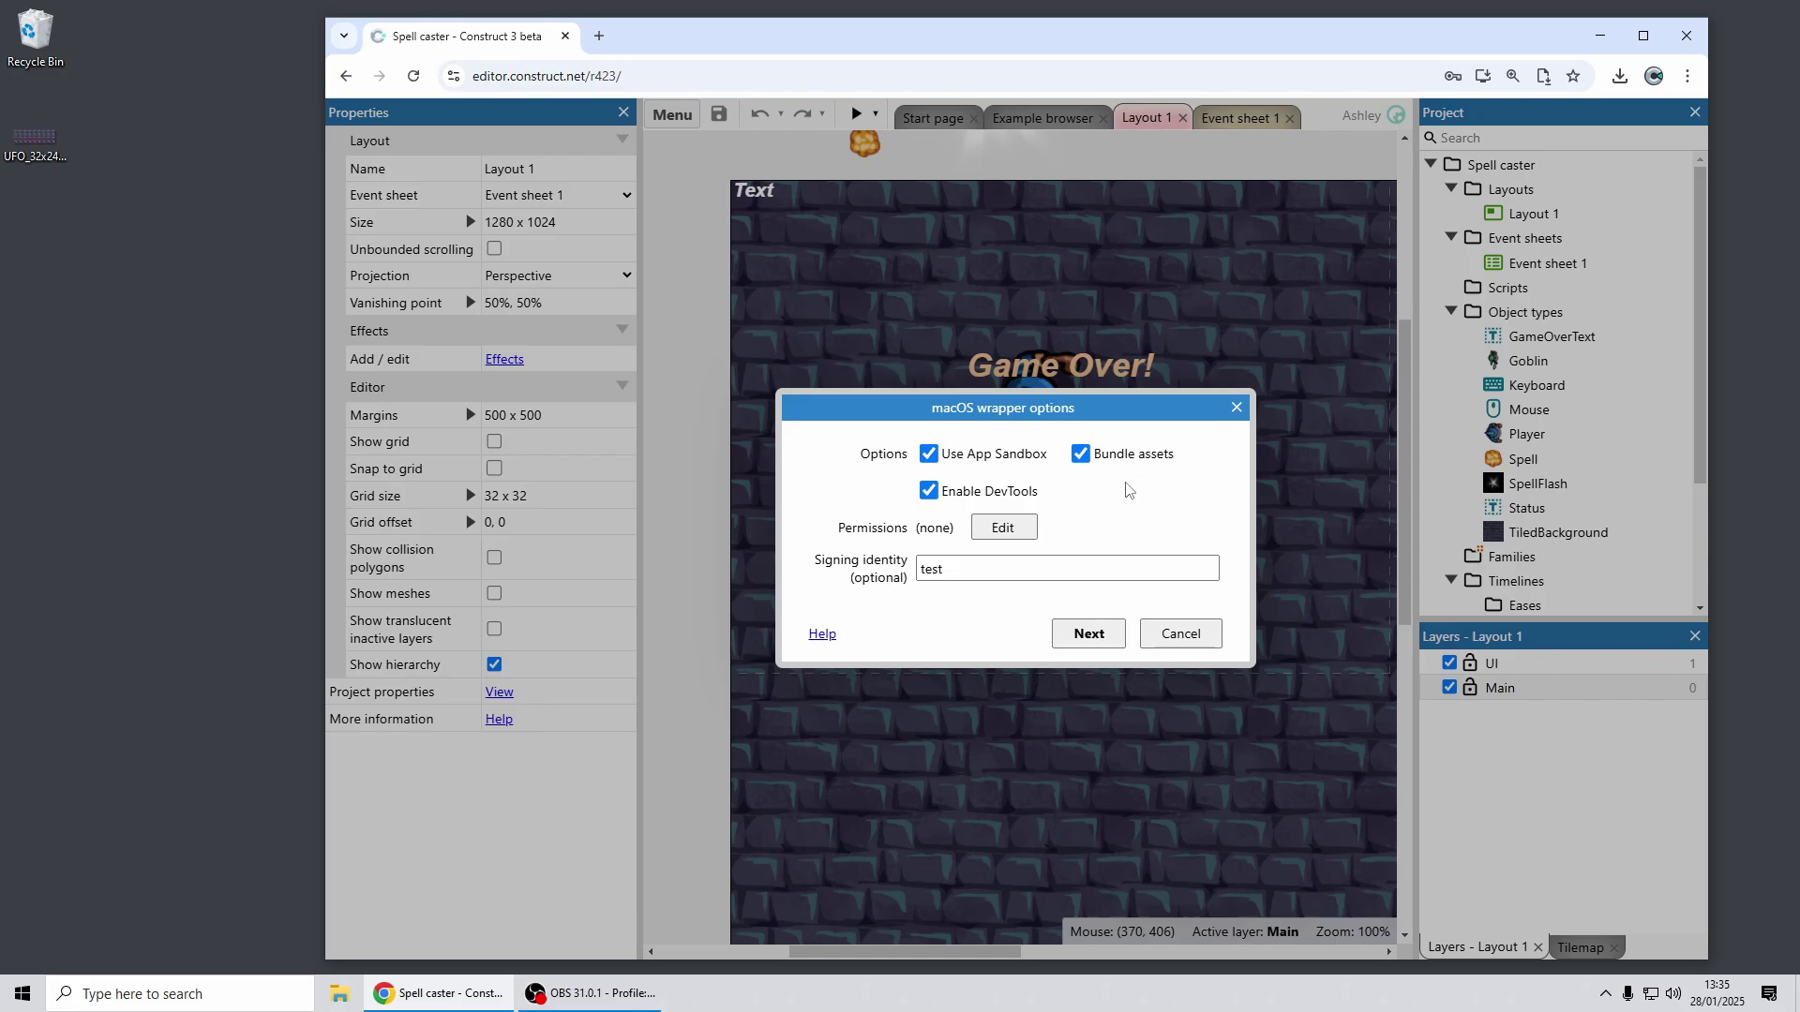
# Step: Review the macOS permissions and signing identity without changes, then start the macOS export
pyautogui.click(1028, 527)
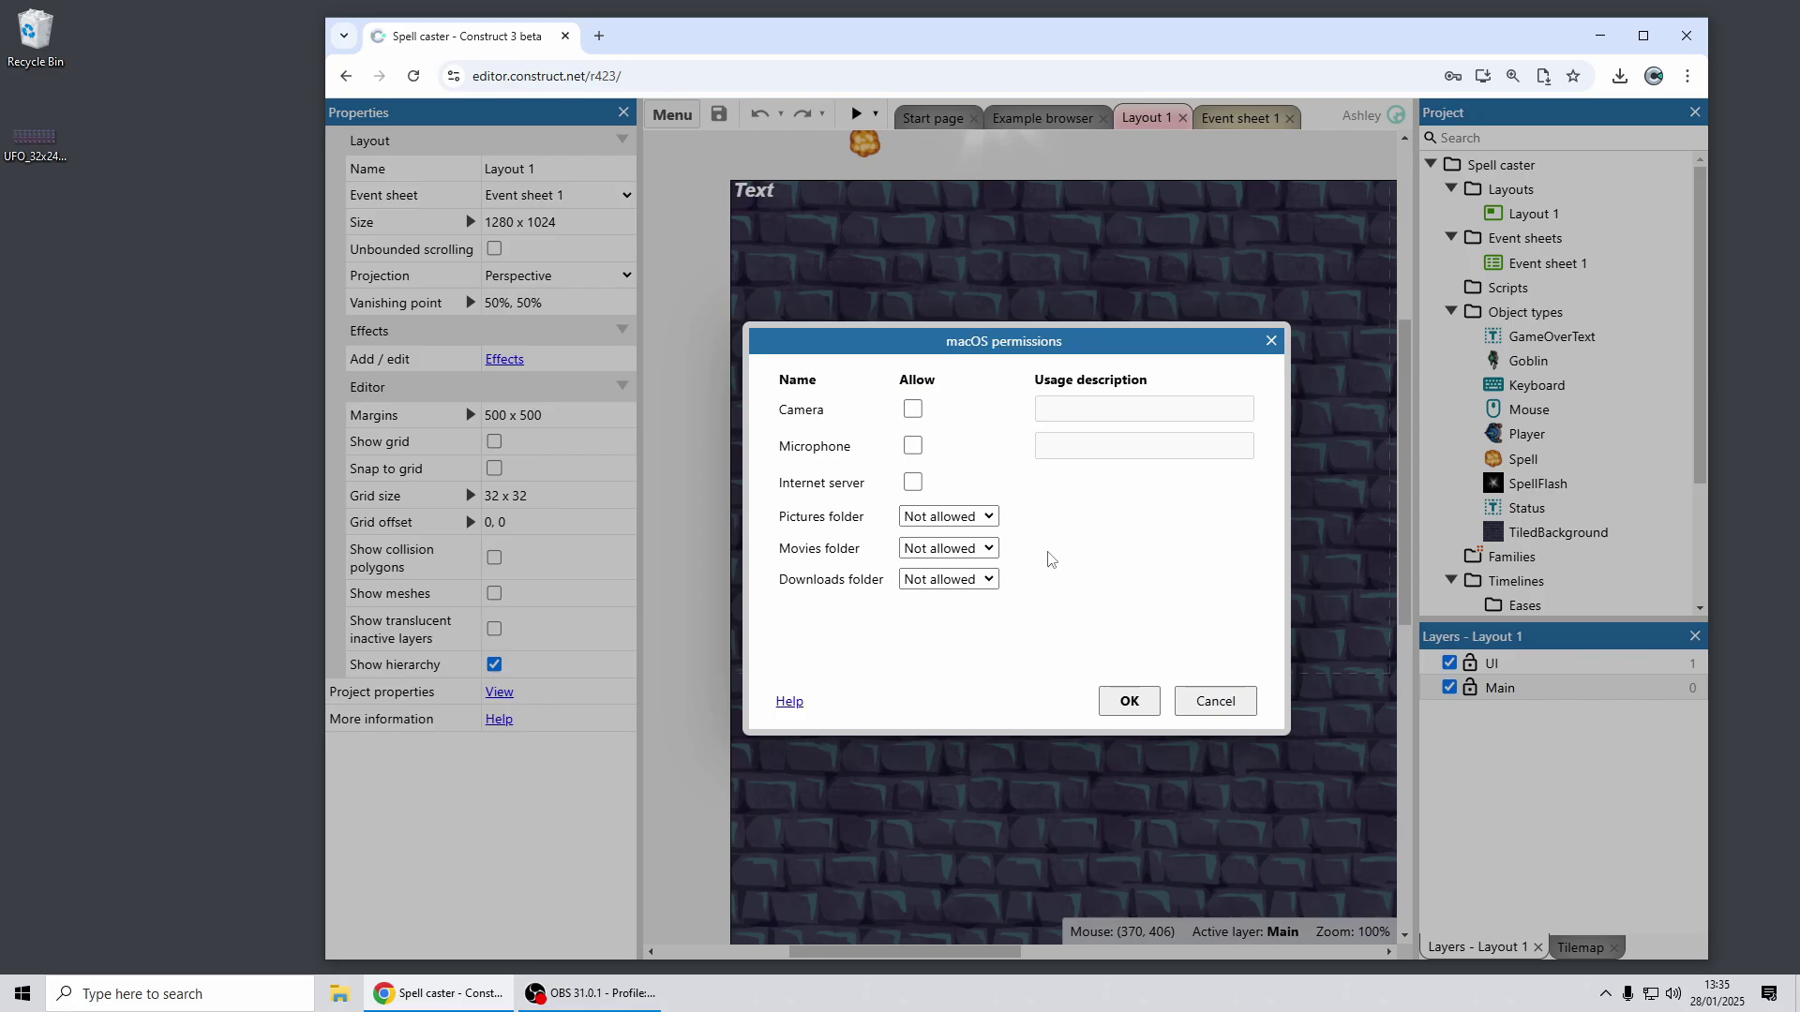
pyautogui.click(1234, 705)
pyautogui.click(1092, 572)
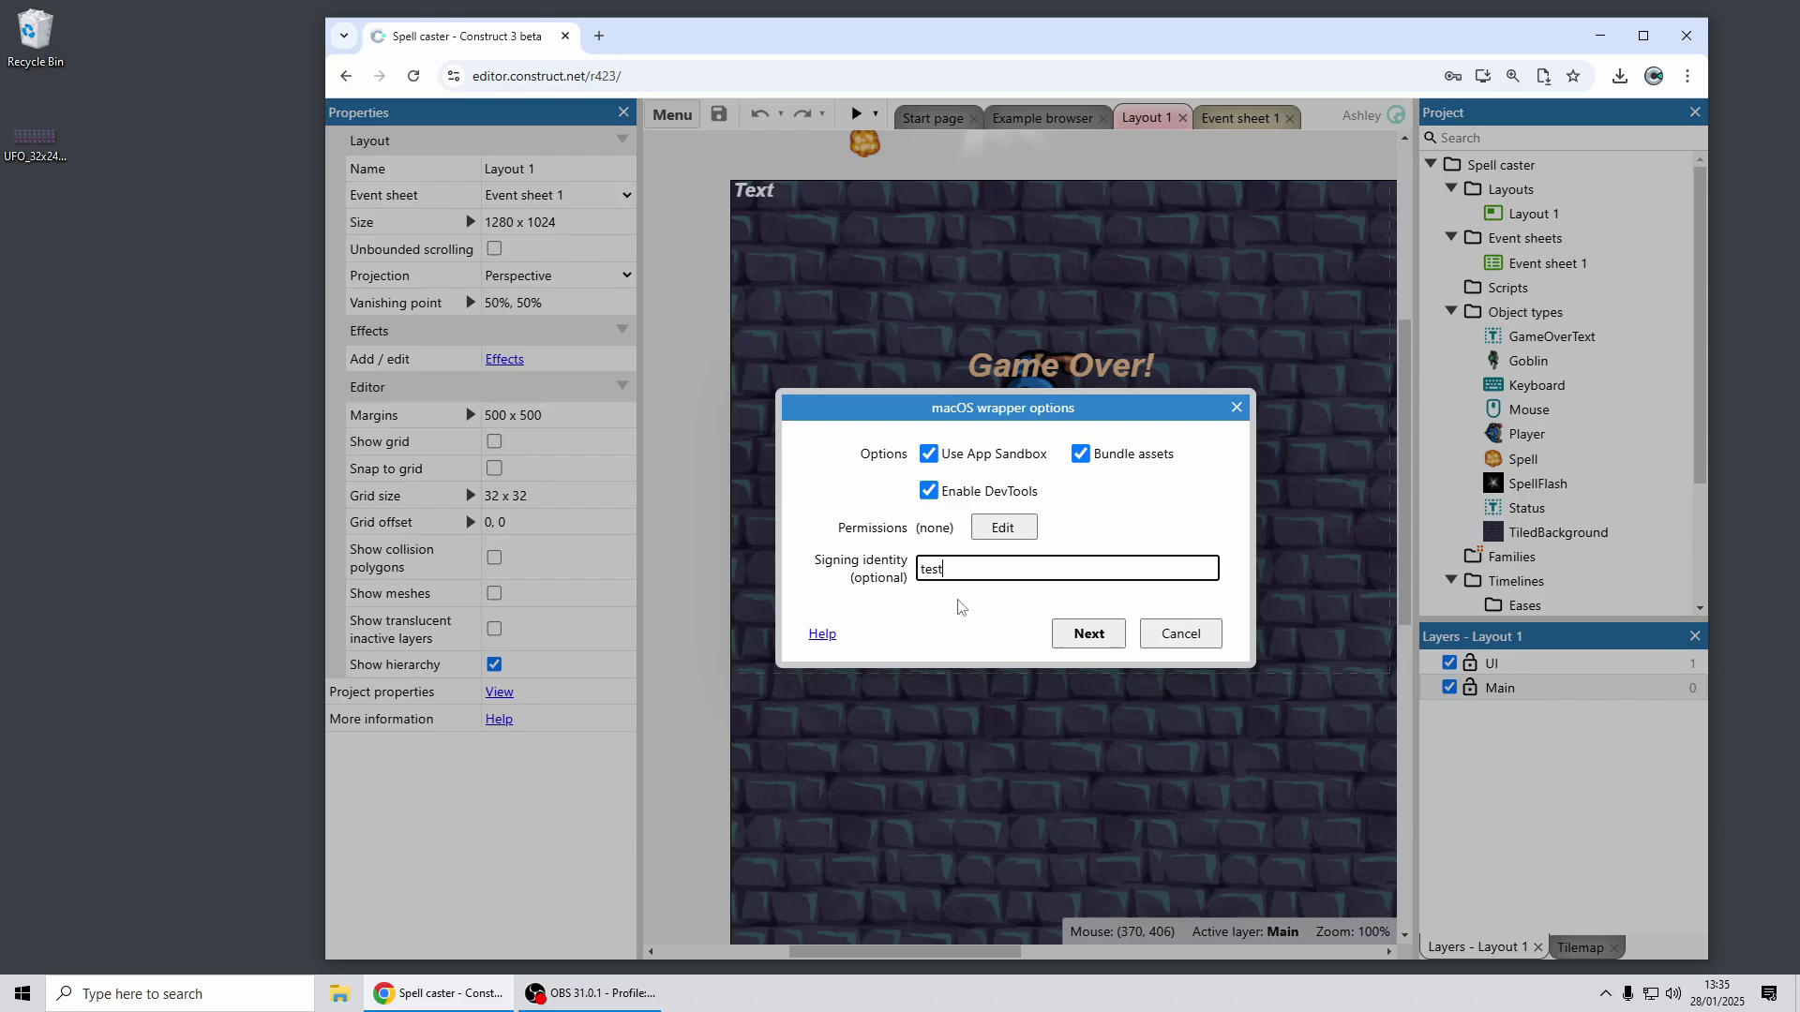
pyautogui.click(1089, 633)
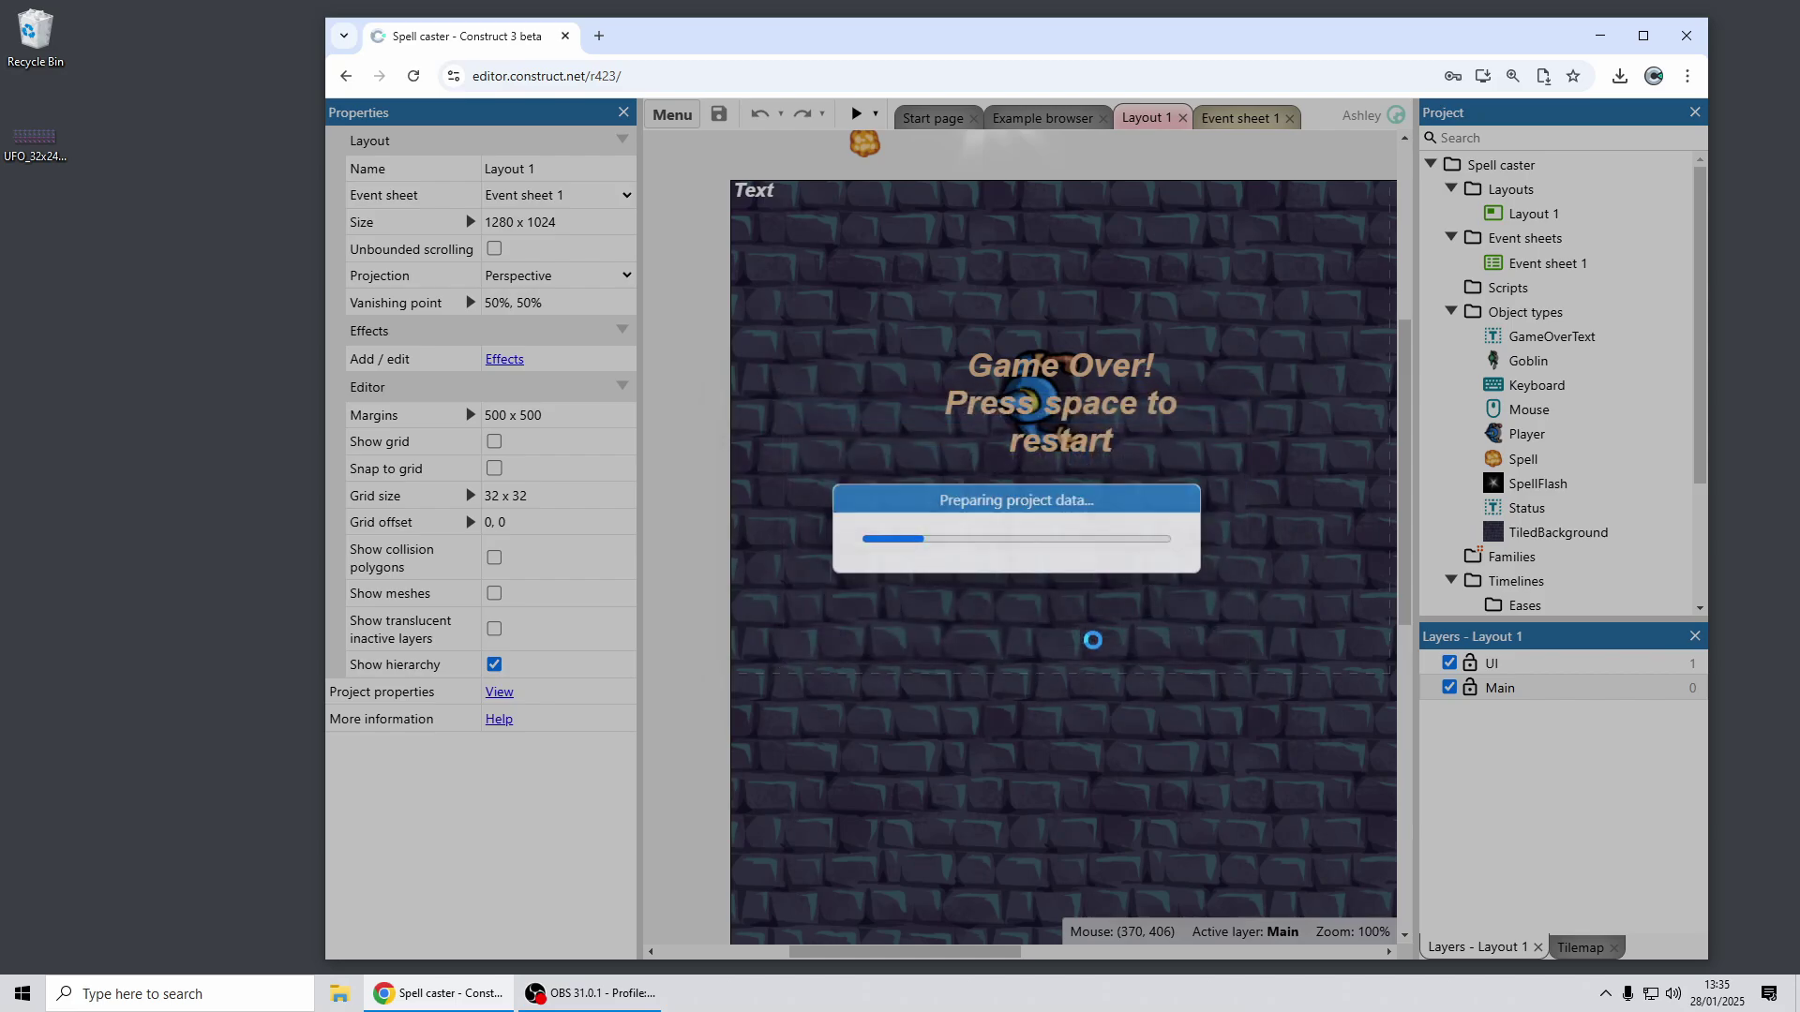
# Step: Download Spell caster.zip from the export report and open it from the browser downloads
pyautogui.click(1013, 323)
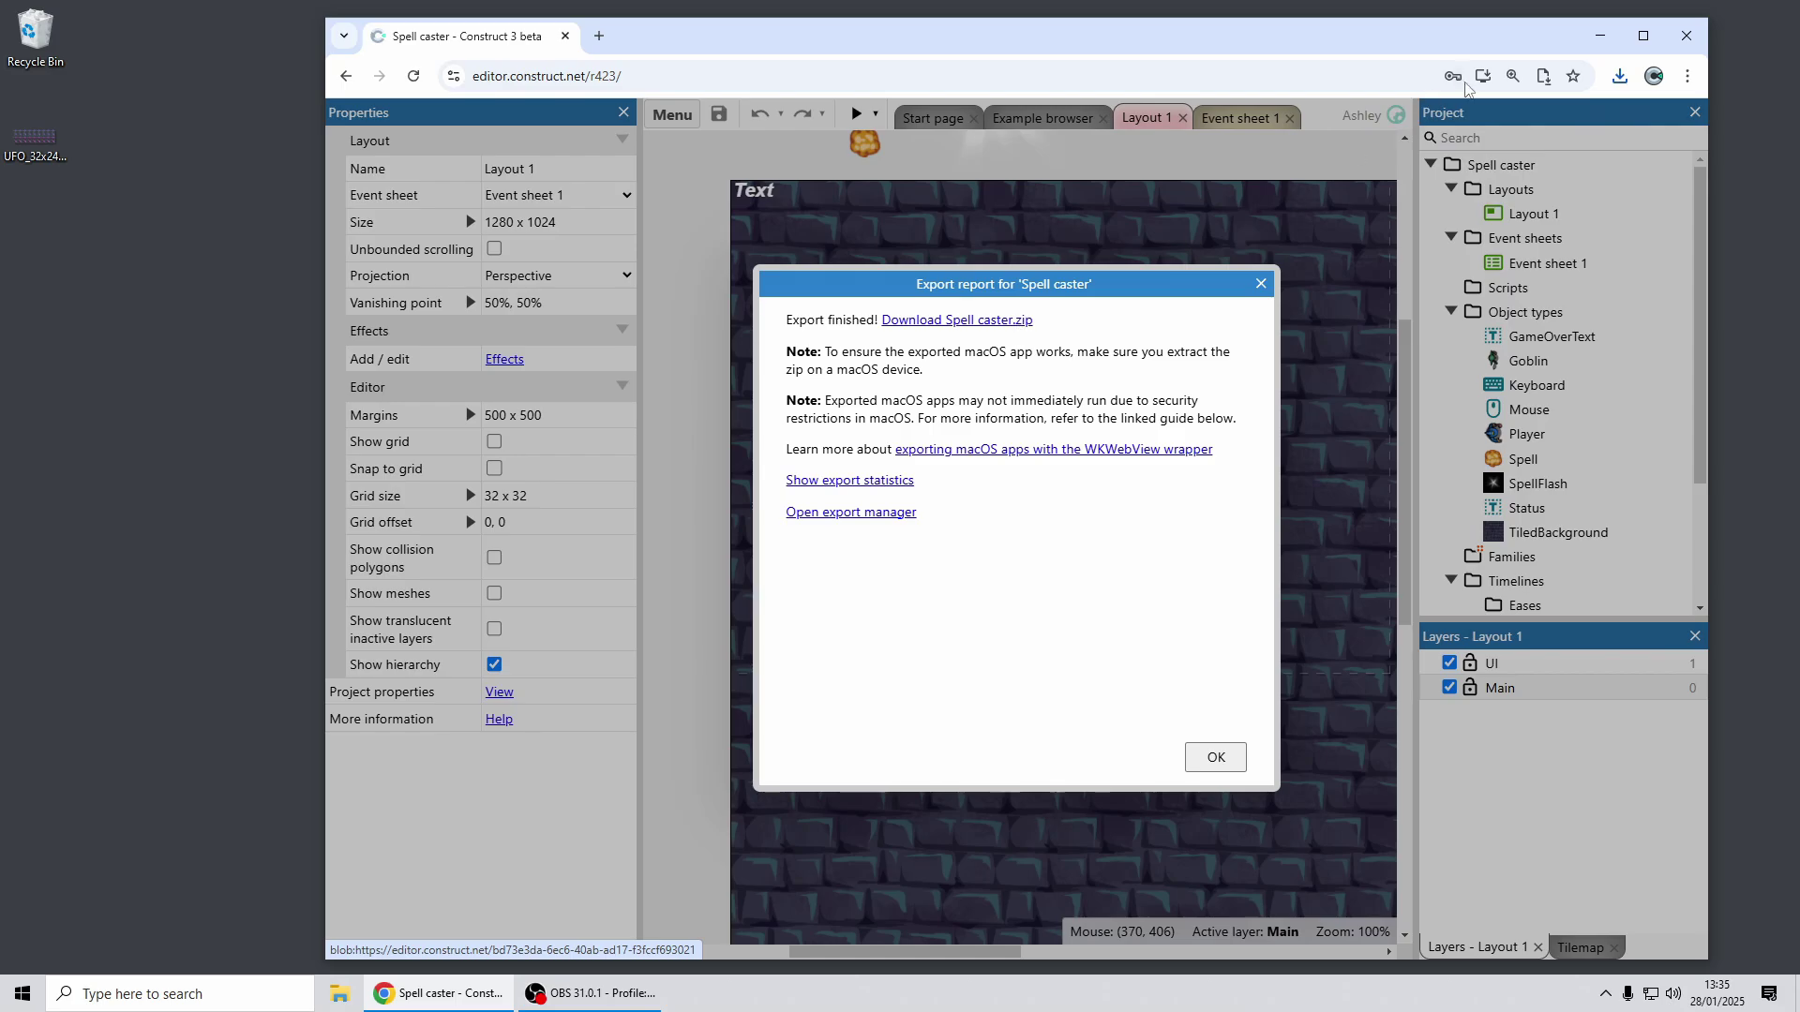
pyautogui.click(1619, 77)
pyautogui.click(1431, 159)
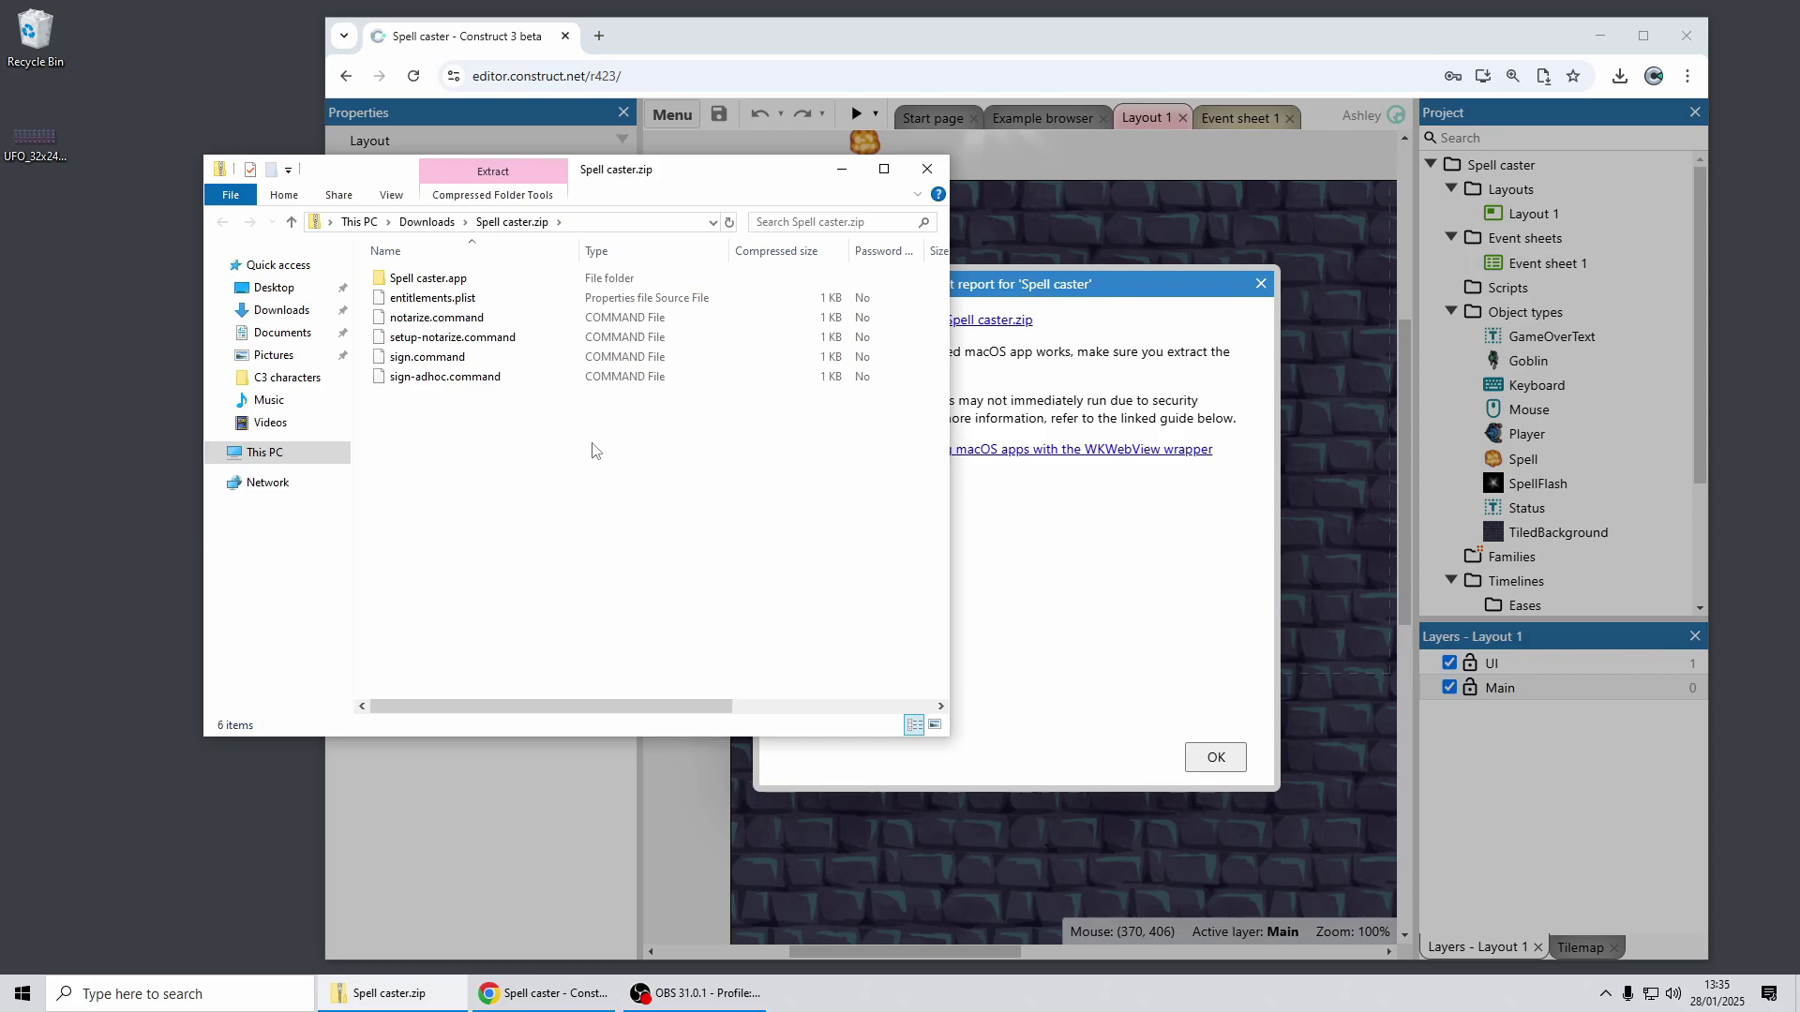
pyautogui.click(506, 279)
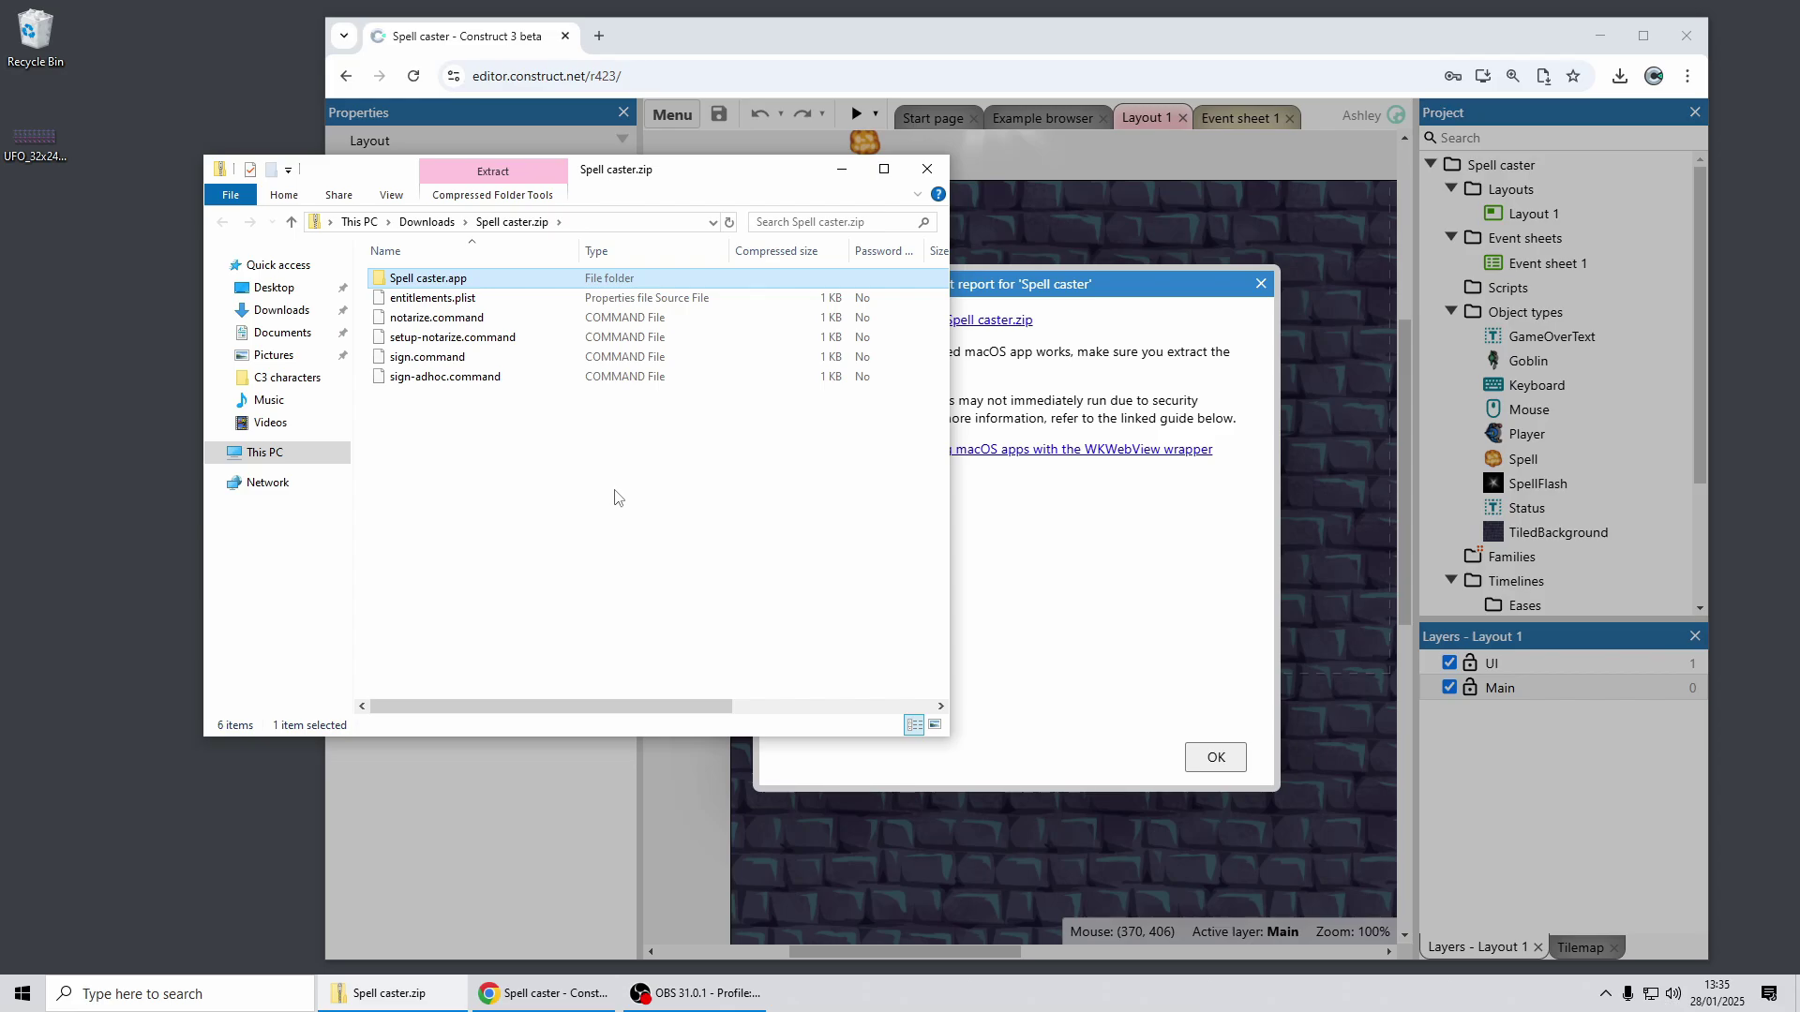
pyautogui.click(571, 318)
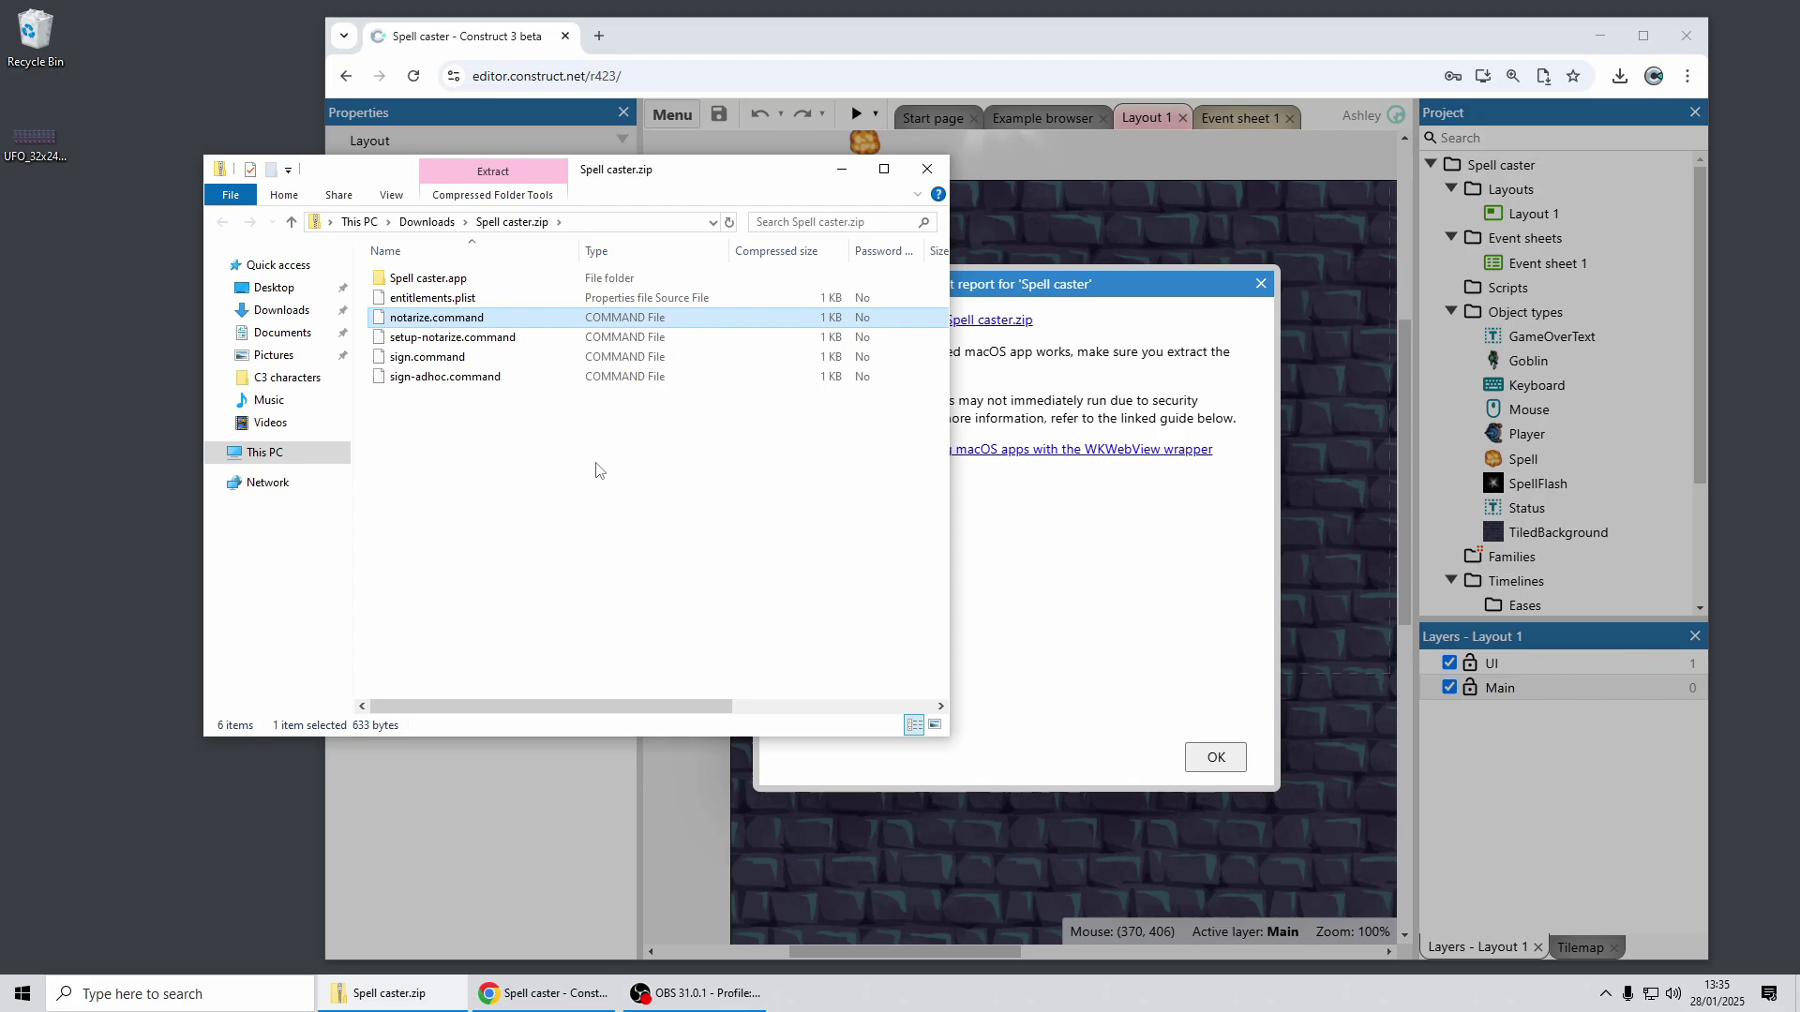
pyautogui.press('Down')
pyautogui.press('Down')
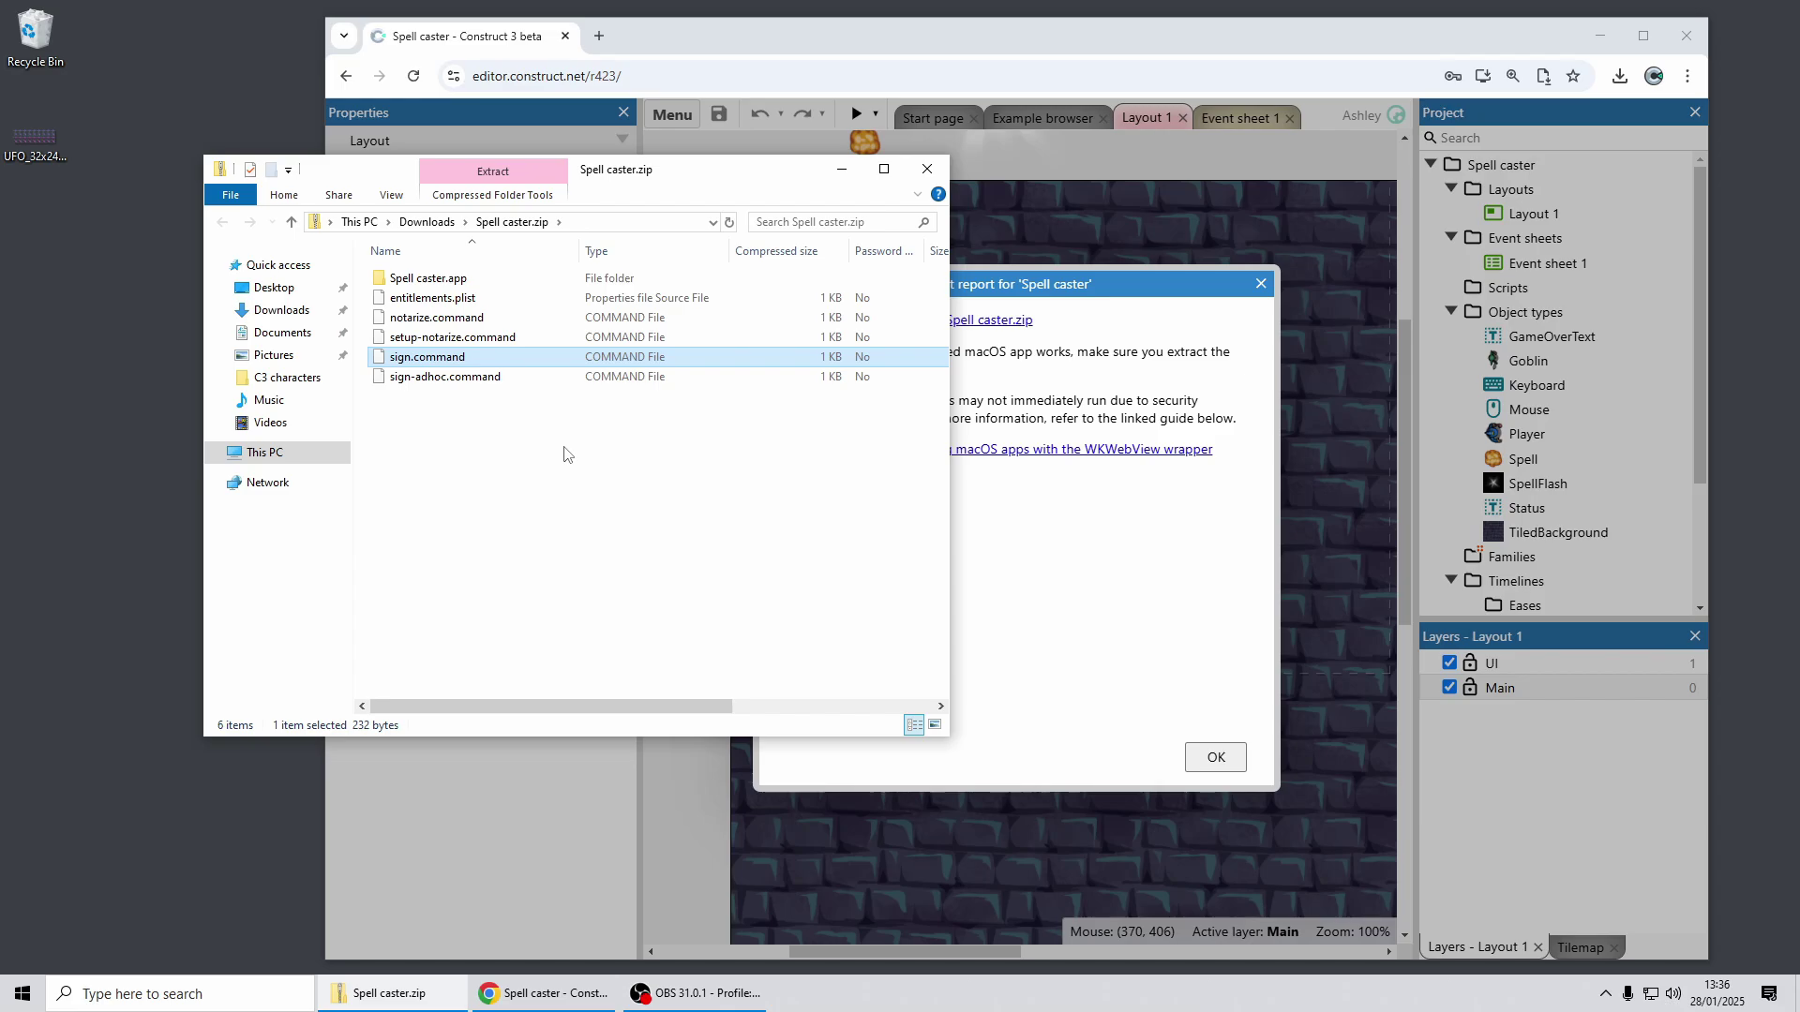
pyautogui.press('Up')
pyautogui.press('Up')
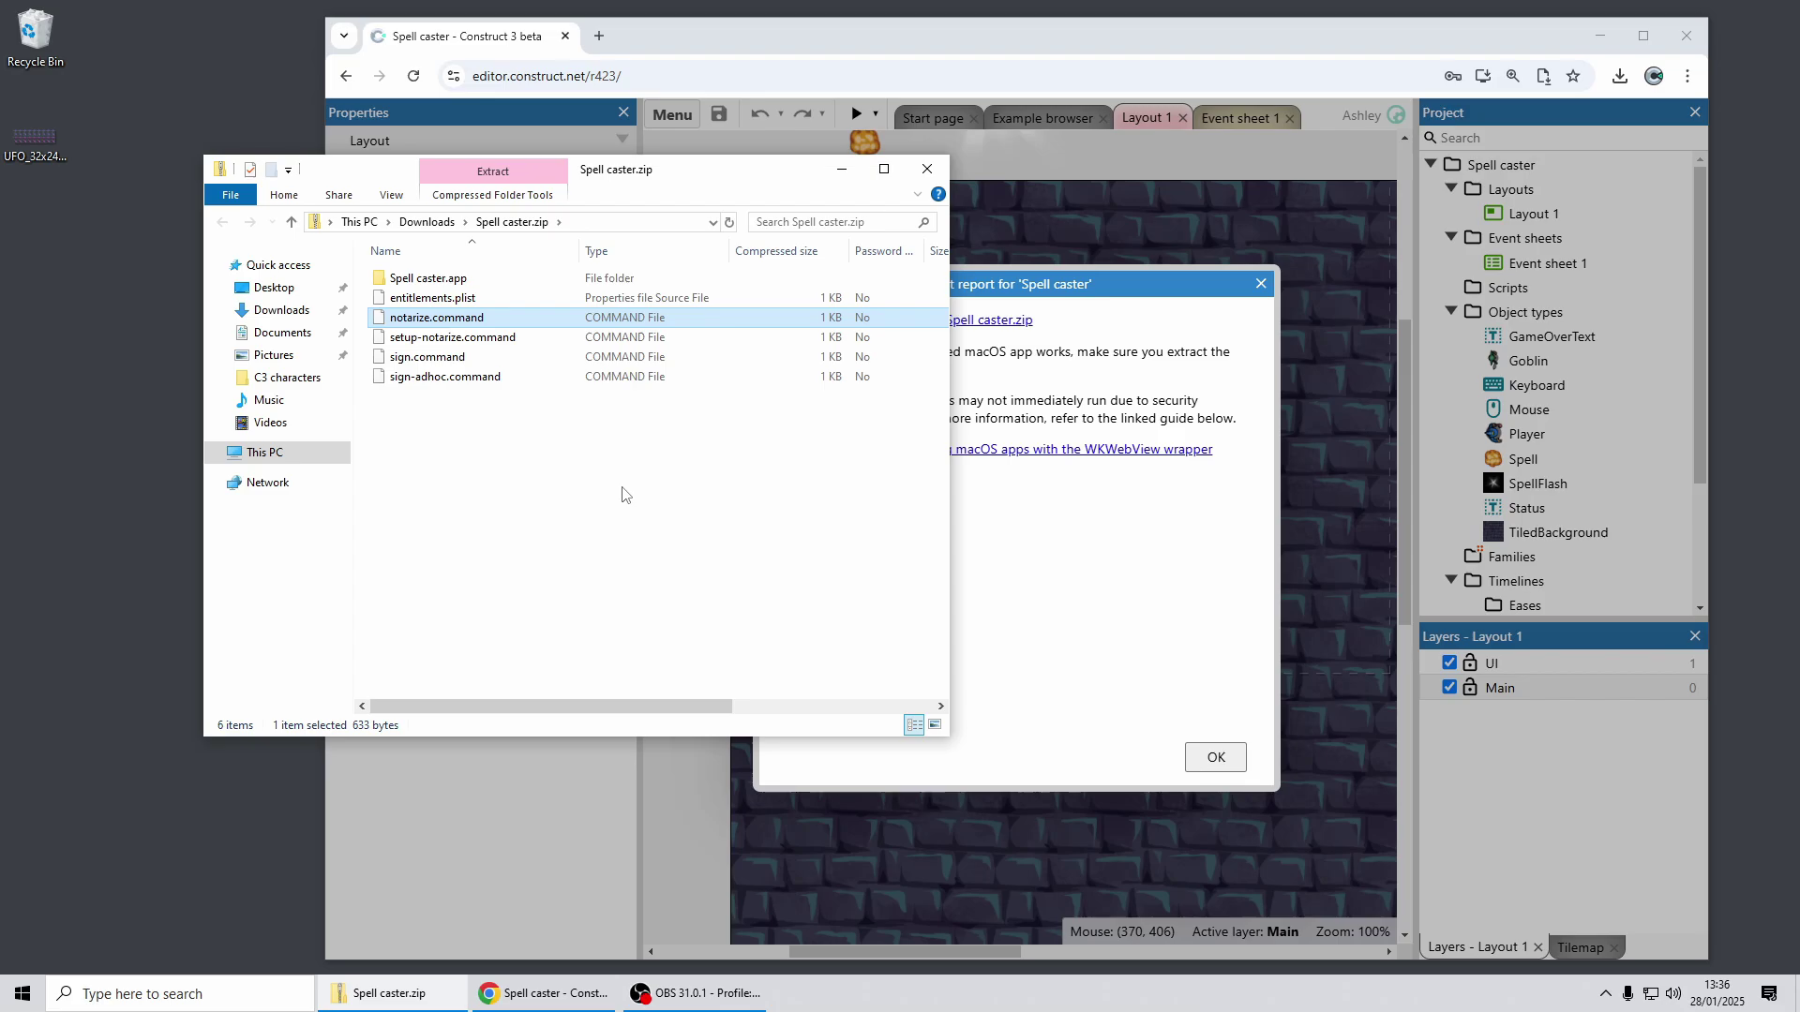
pyautogui.press('End')
pyautogui.press('Up')
pyautogui.press('Up')
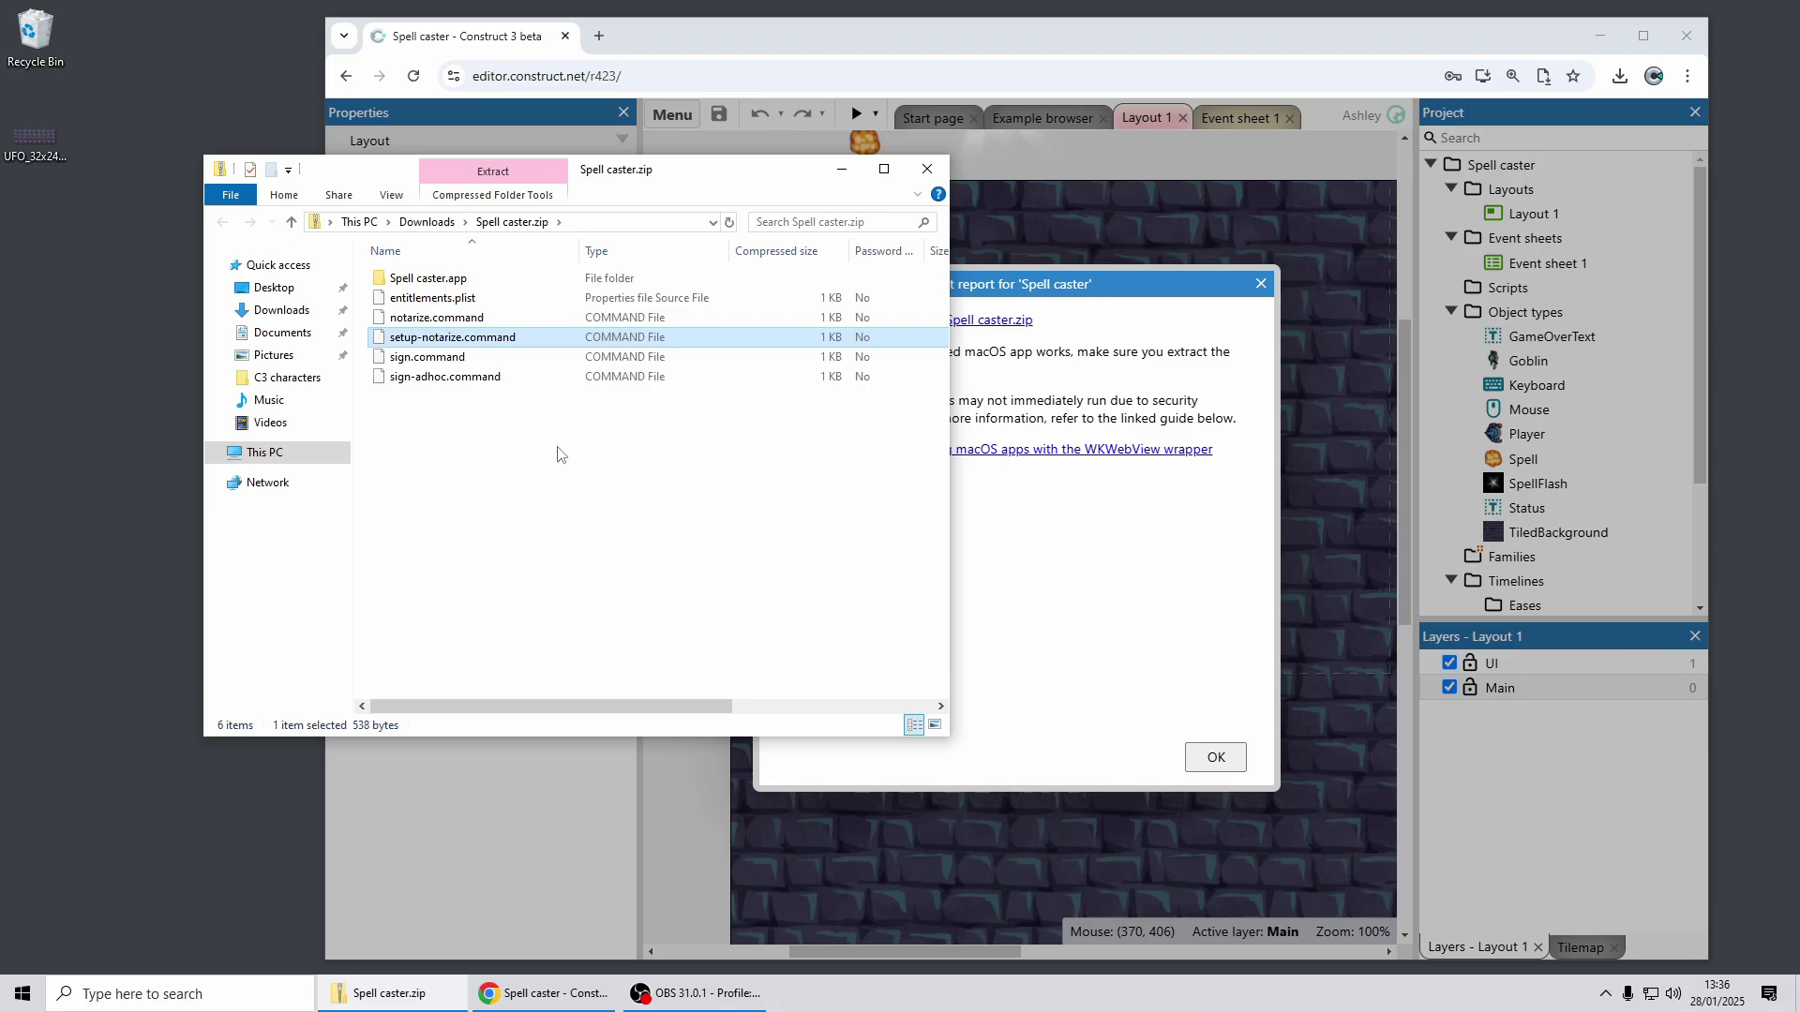
pyautogui.press('End')
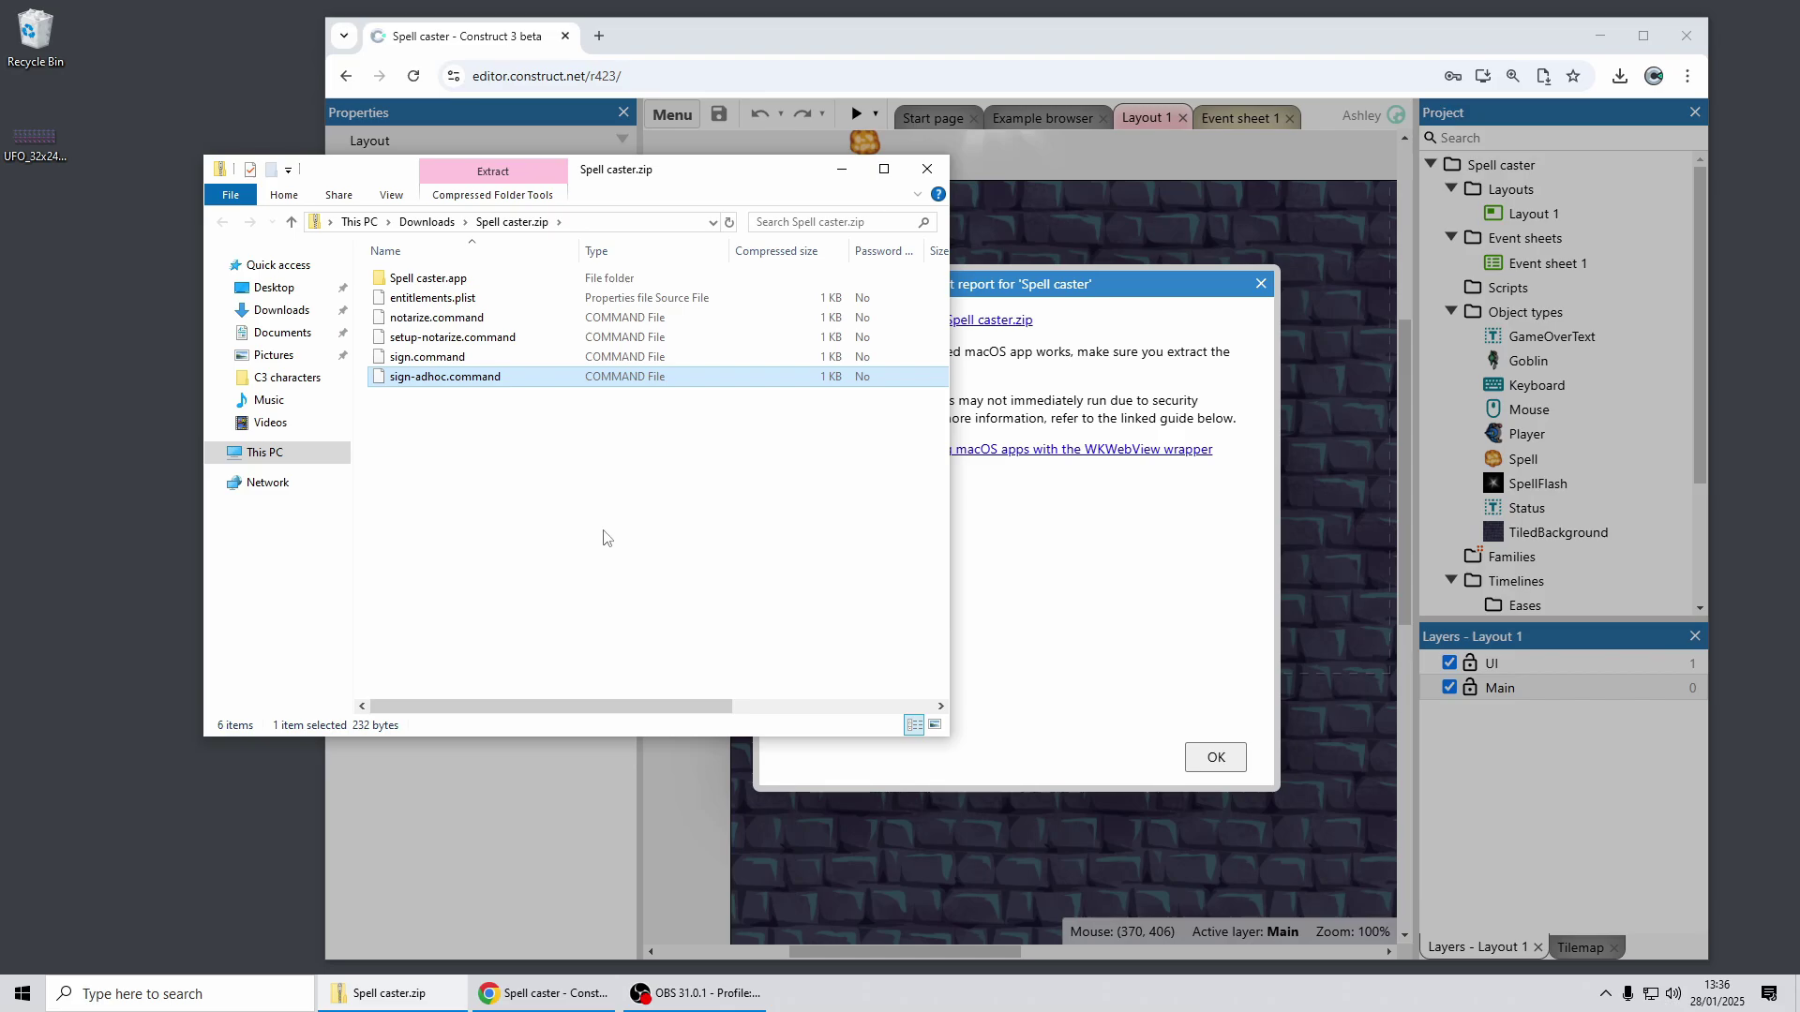
# Step: Close the zip window and export report, then view the Linux (CEF) export description
pyautogui.click(927, 171)
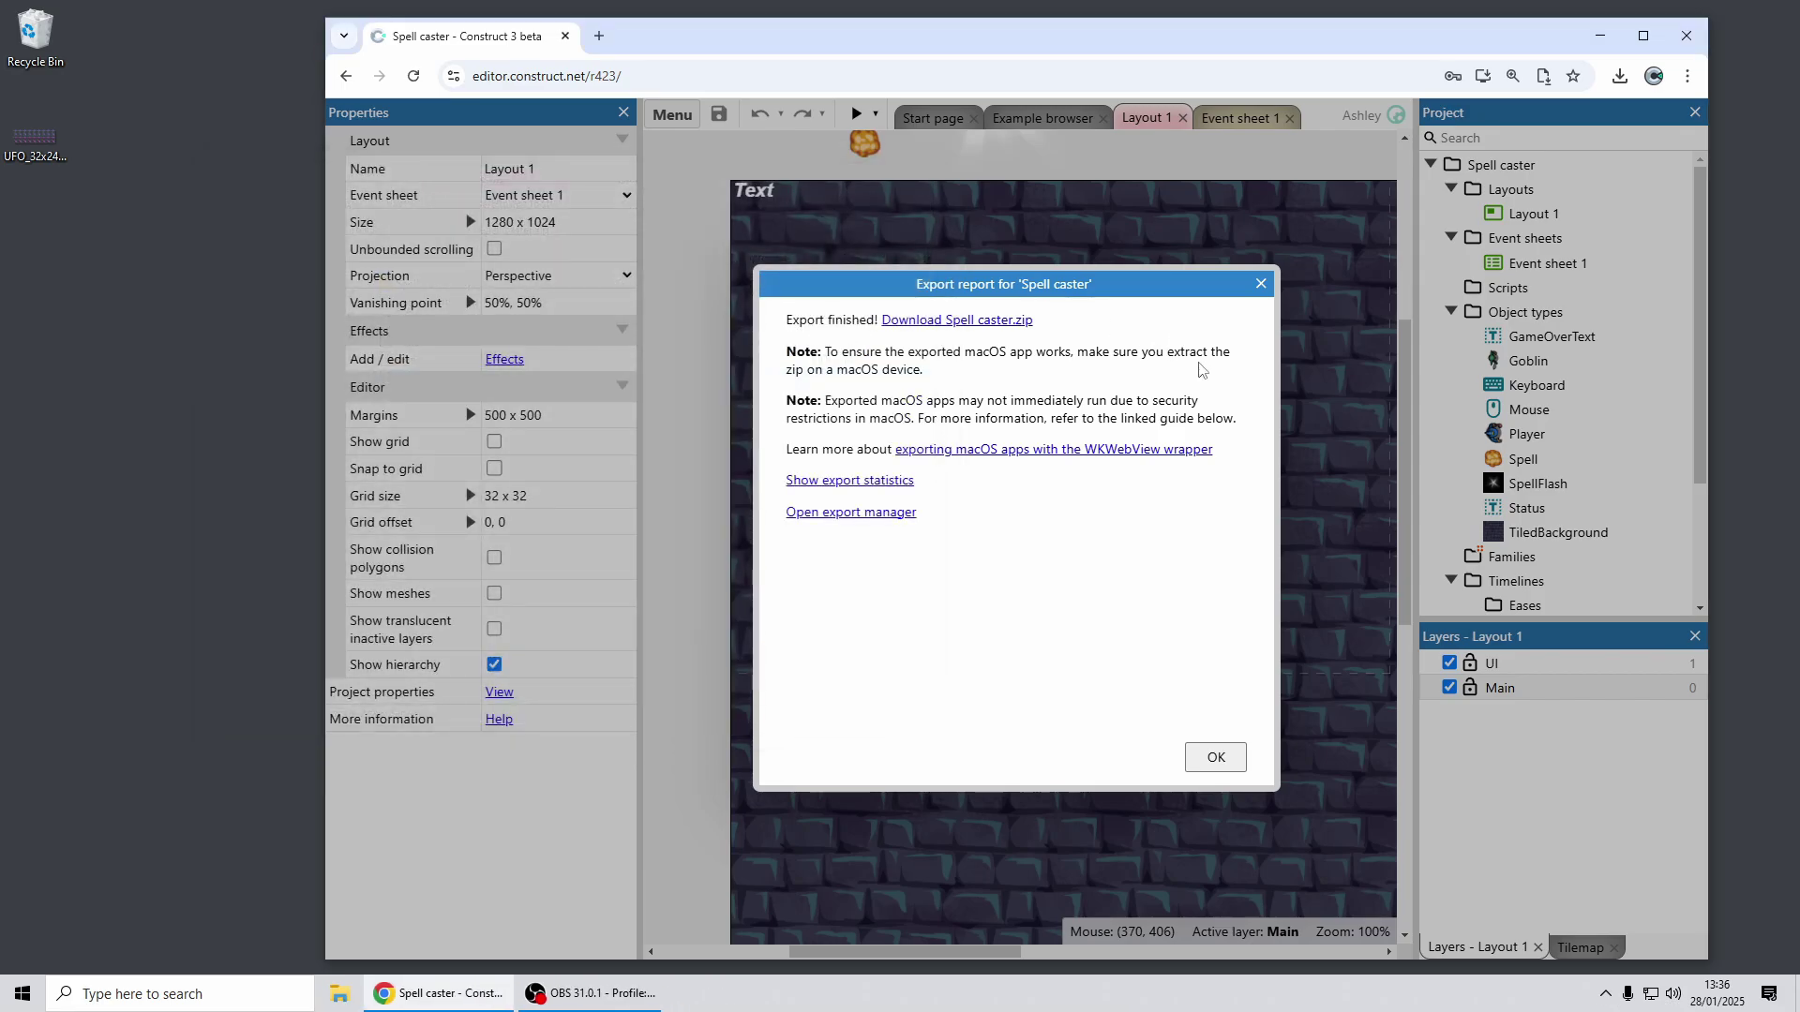
pyautogui.click(1261, 284)
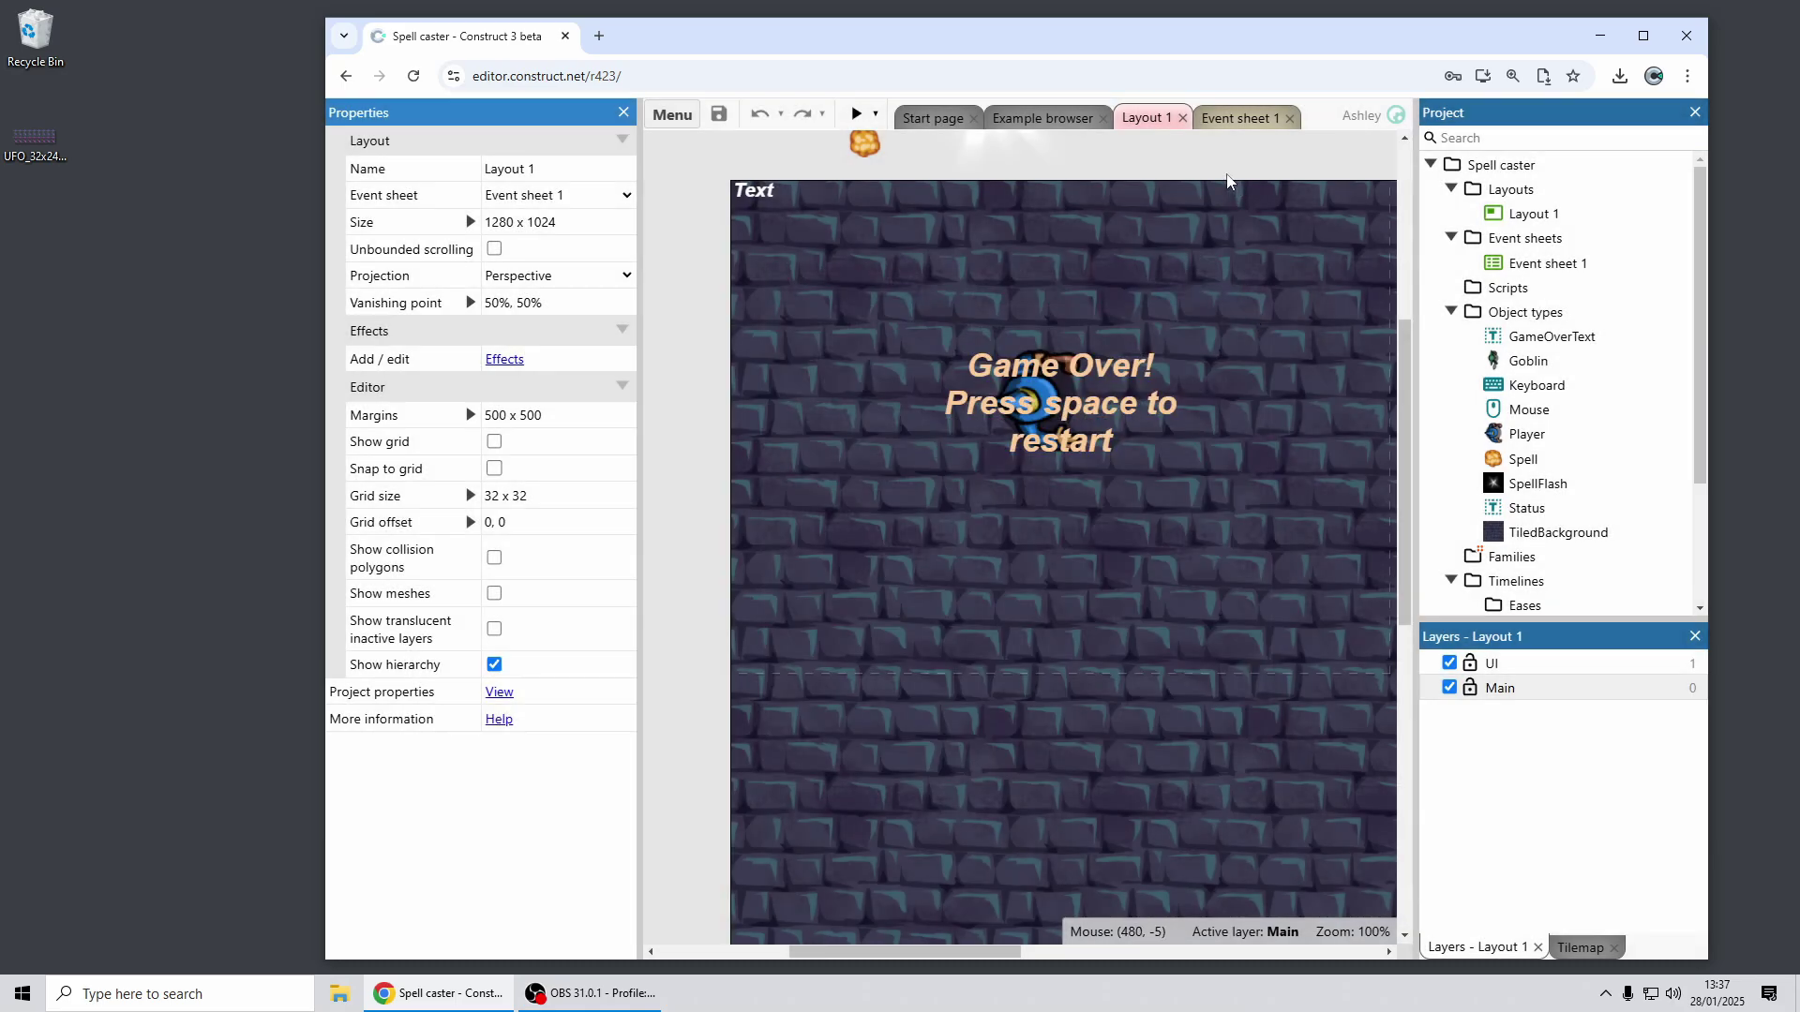
pyautogui.scroll(-2, 1181, 441)
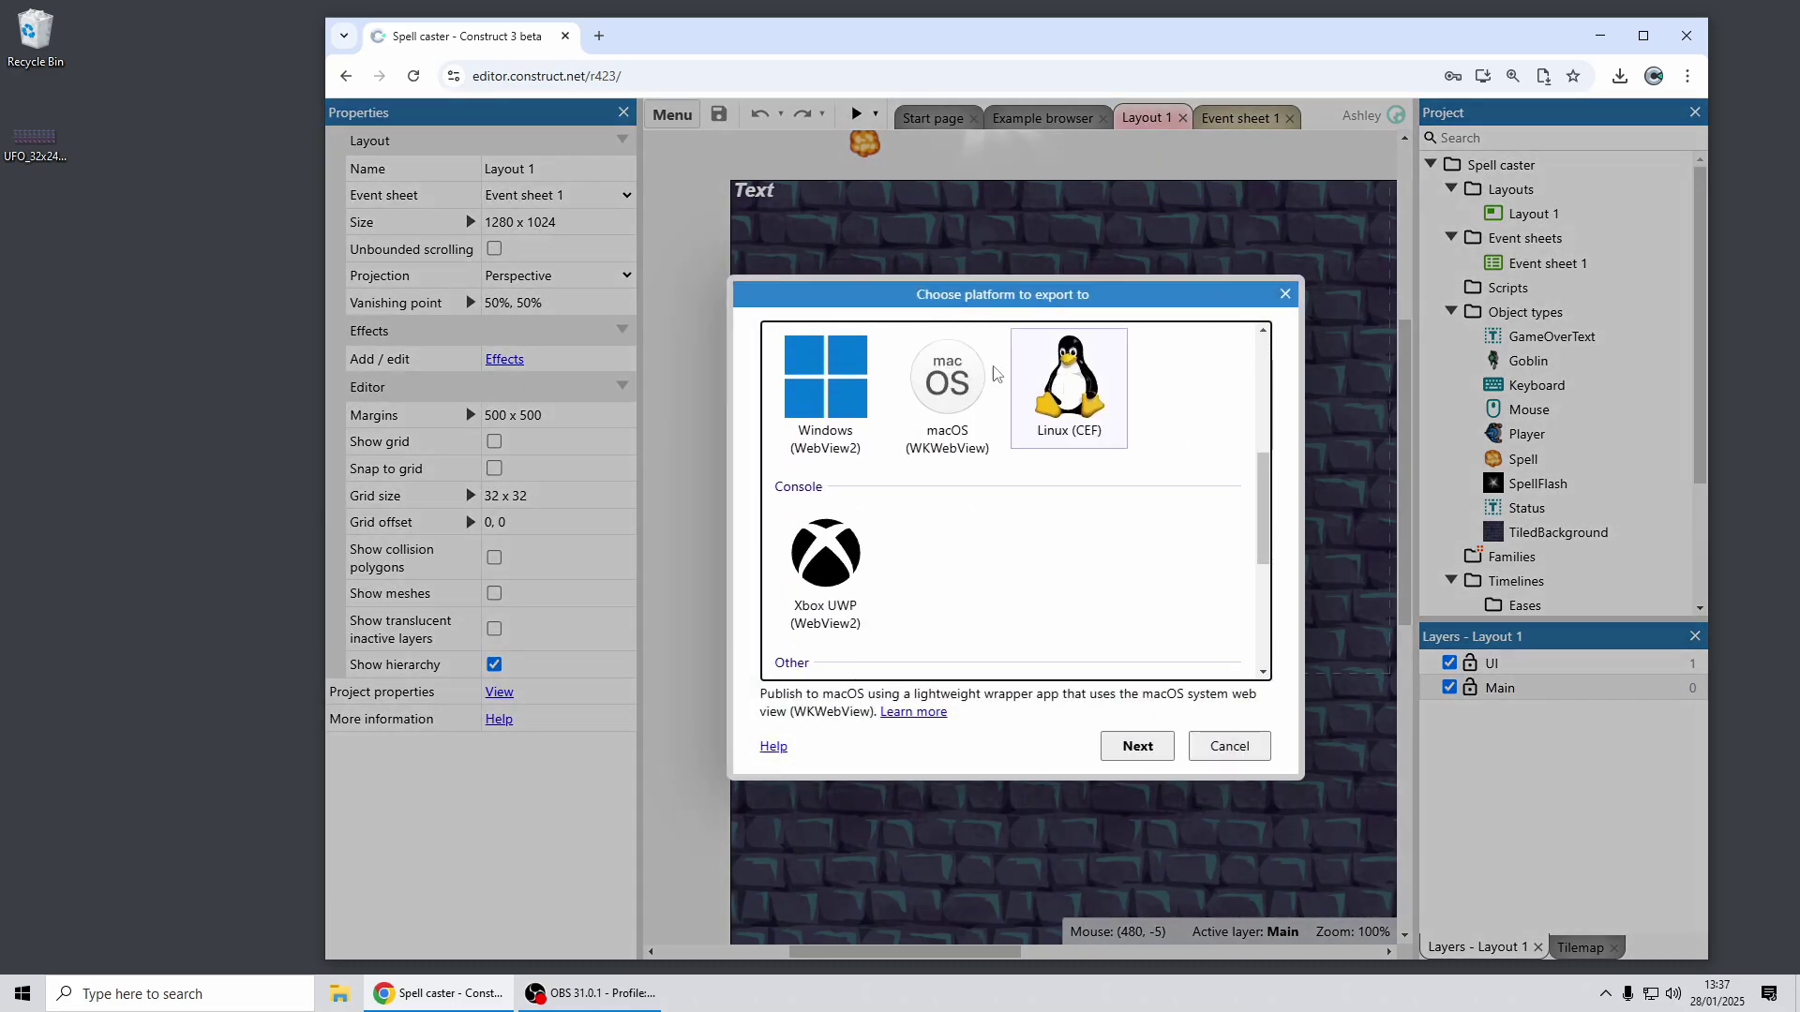
pyautogui.click(1080, 384)
pyautogui.scroll(1, 1193, 417)
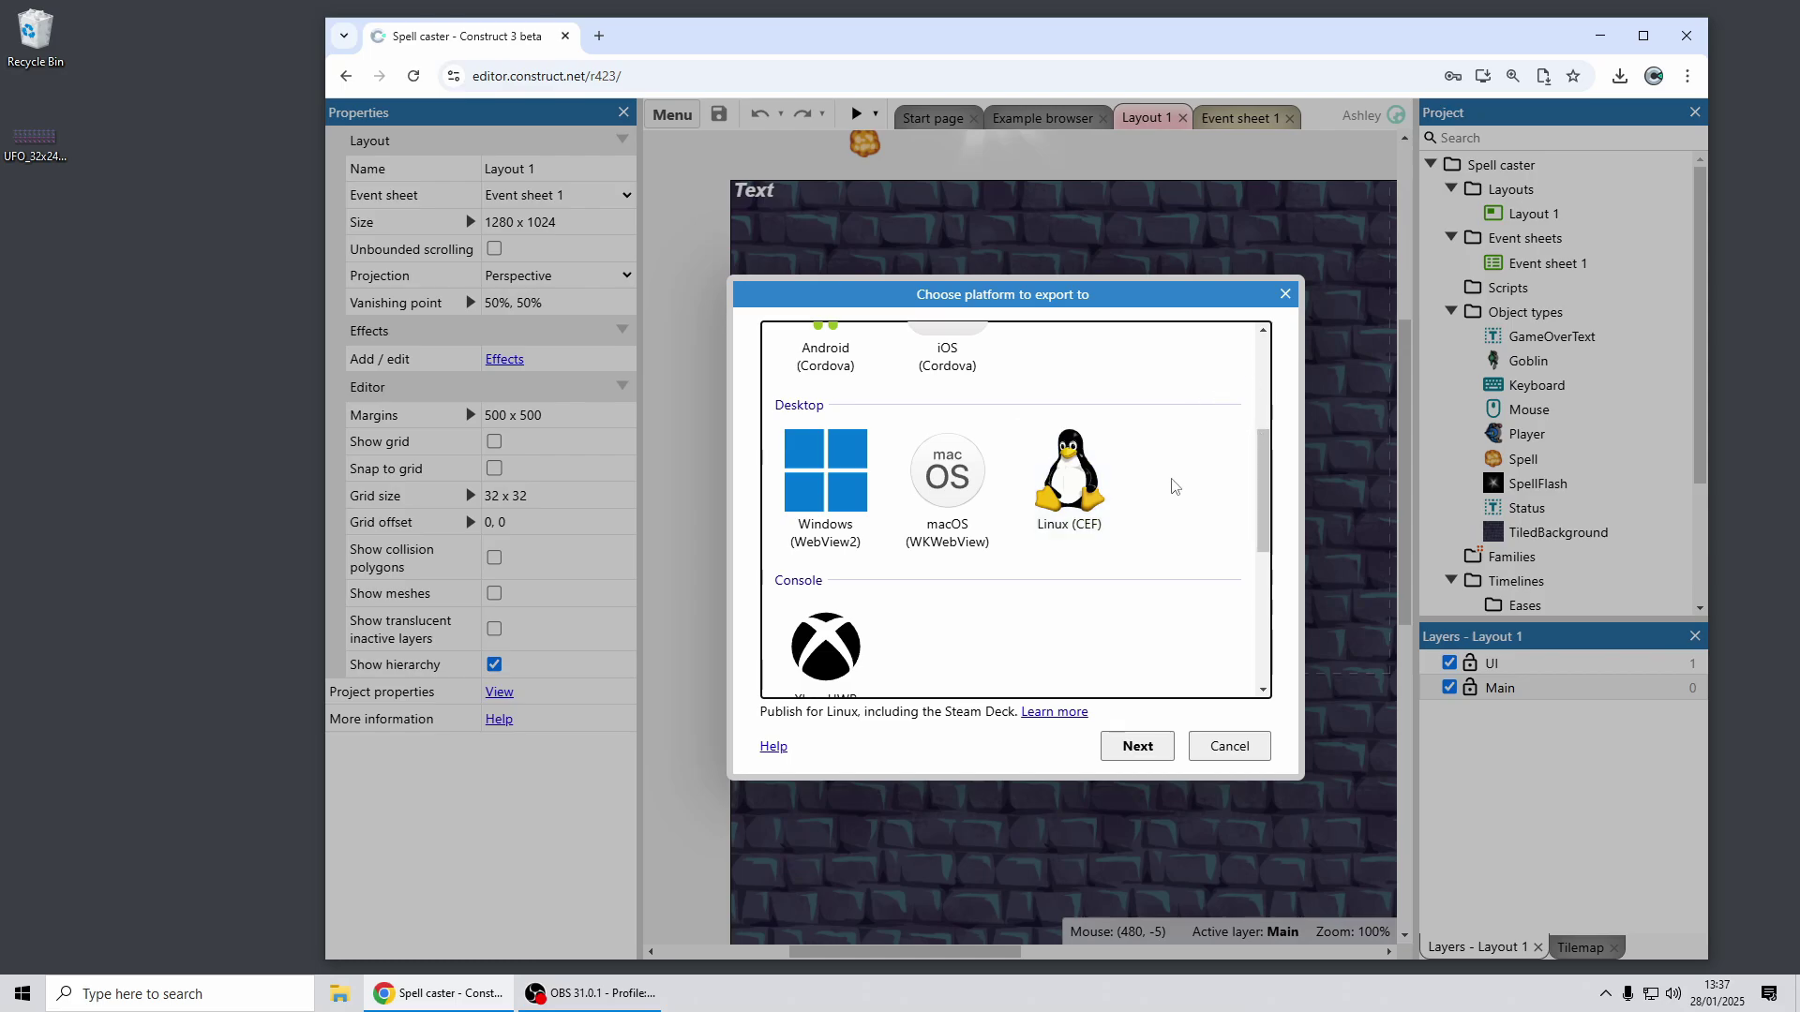
# Step: View the NW.js description, then select Windows (WebView2) as the export platform
pyautogui.scroll(-5, 1172, 483)
pyautogui.click(825, 647)
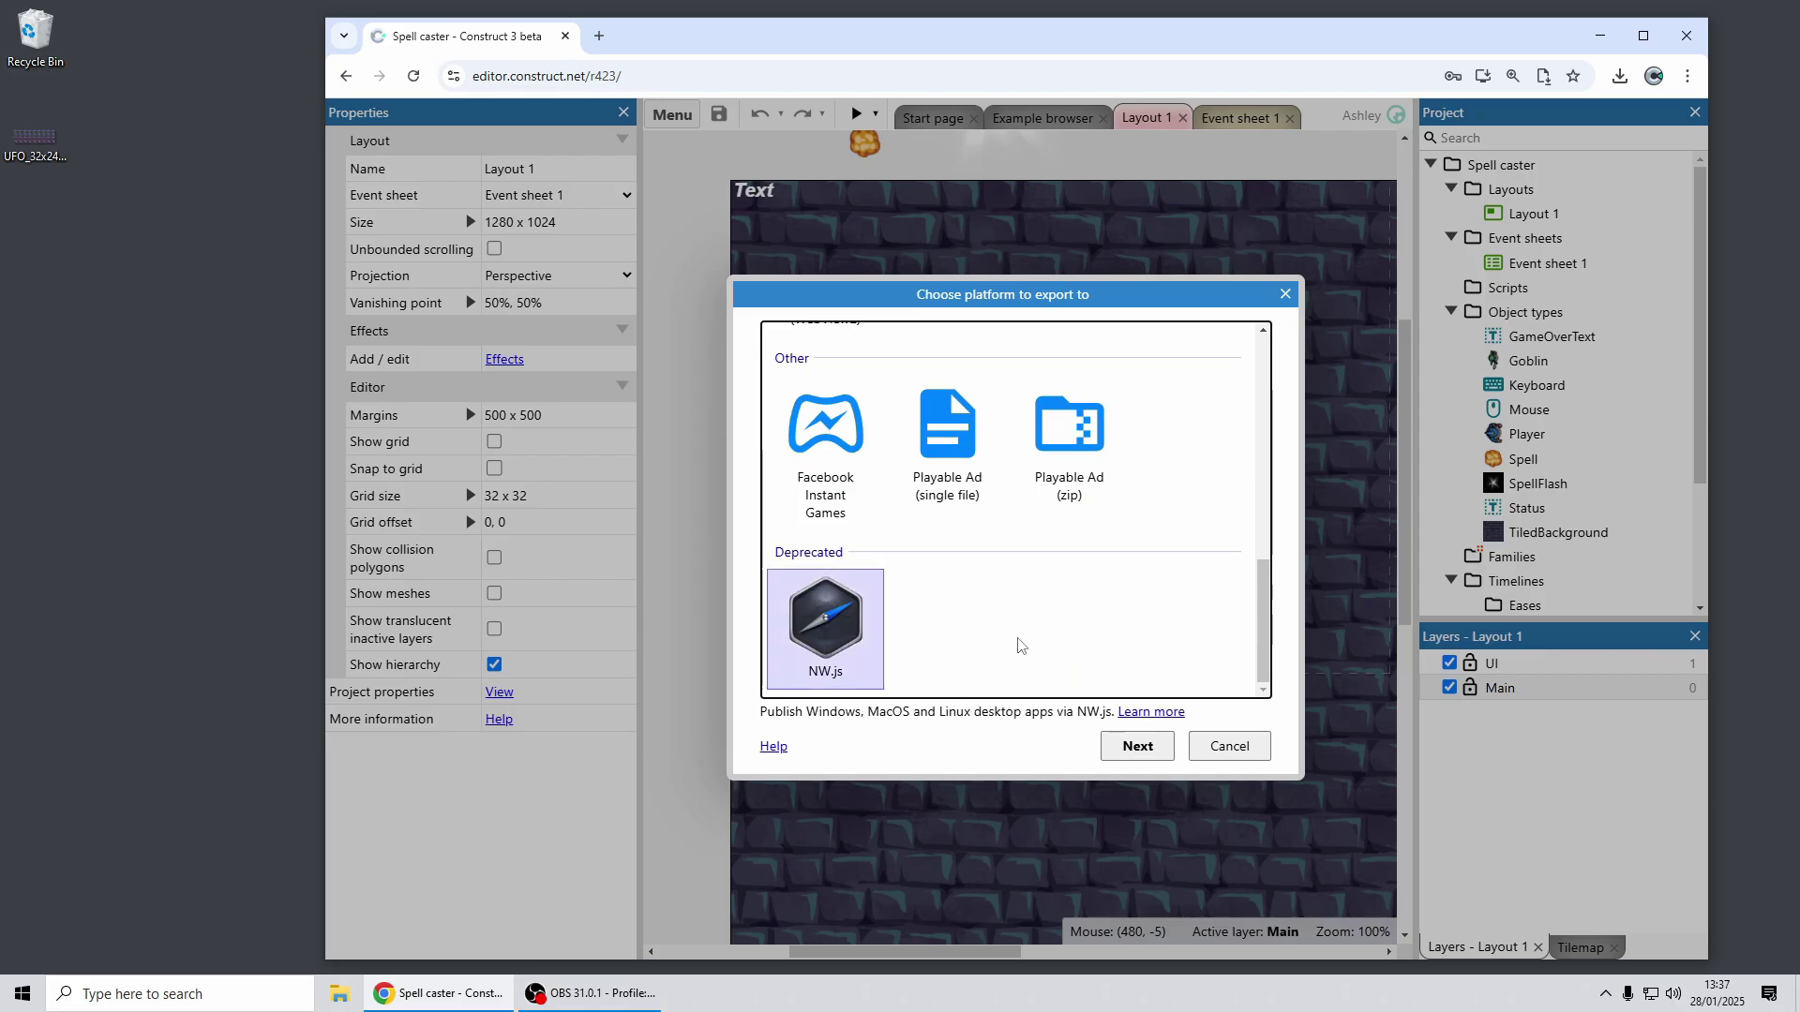
pyautogui.scroll(5, 1172, 553)
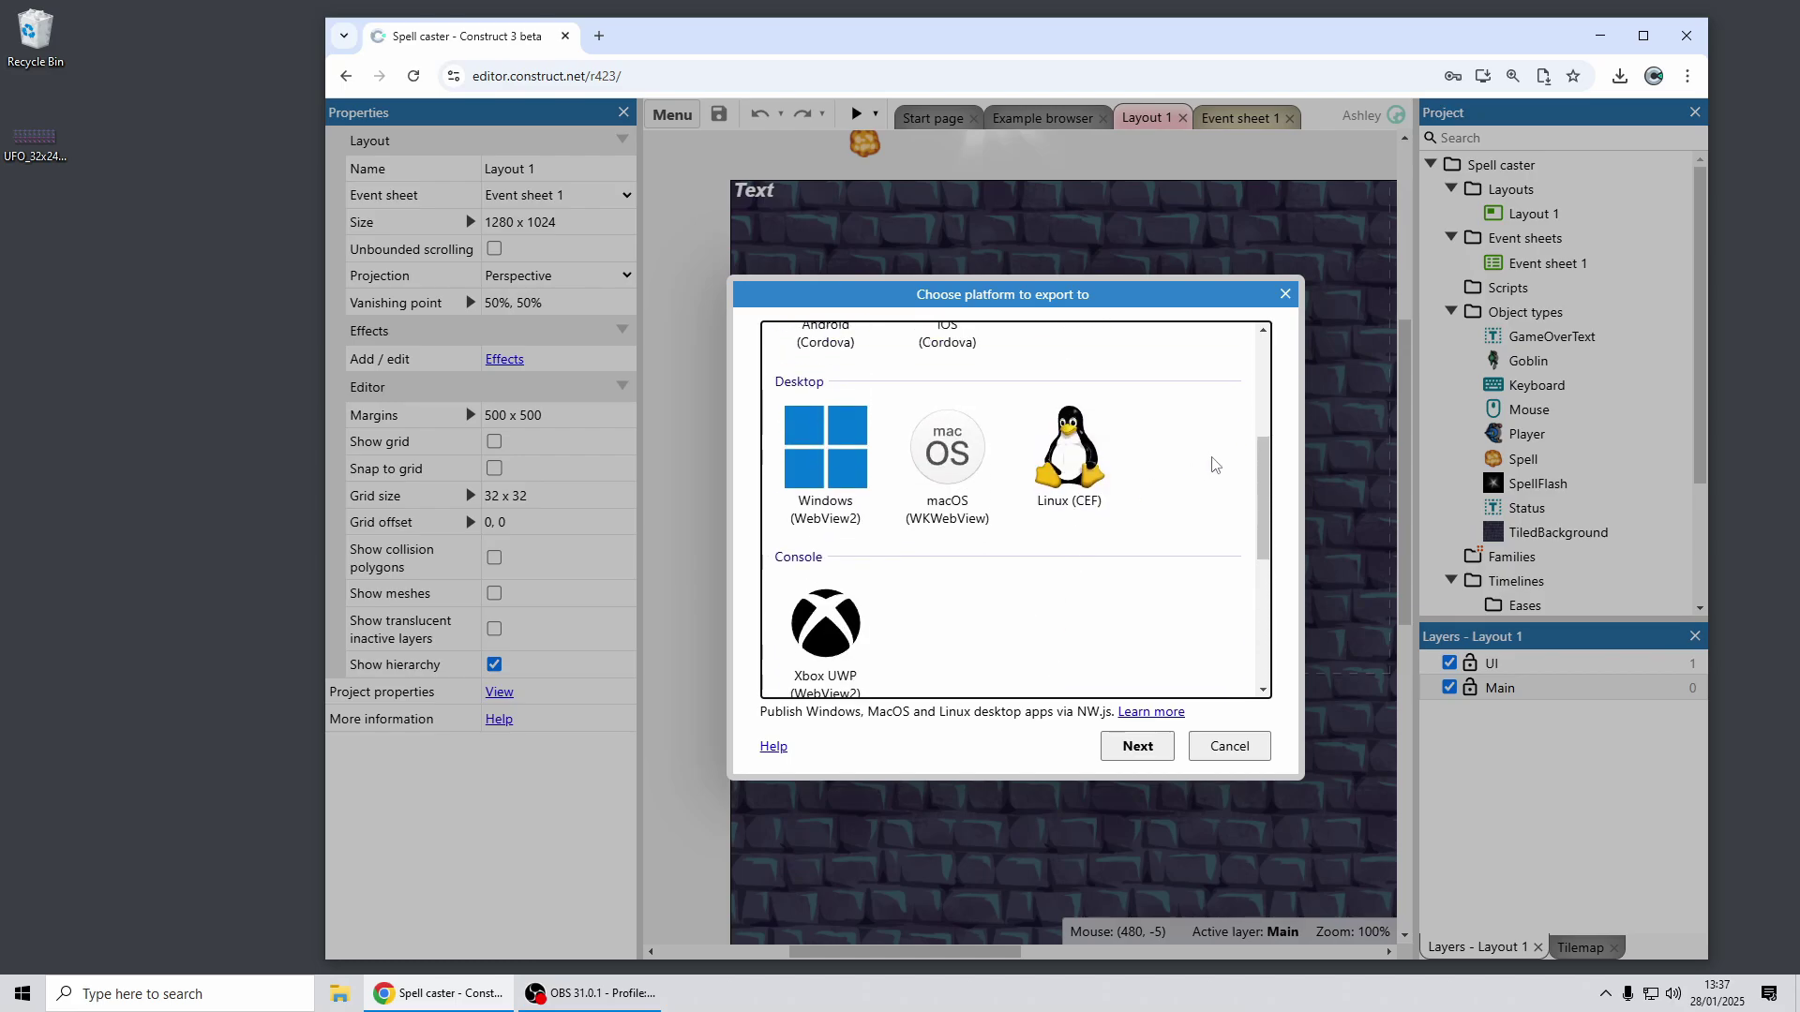
pyautogui.scroll(-5, 1193, 463)
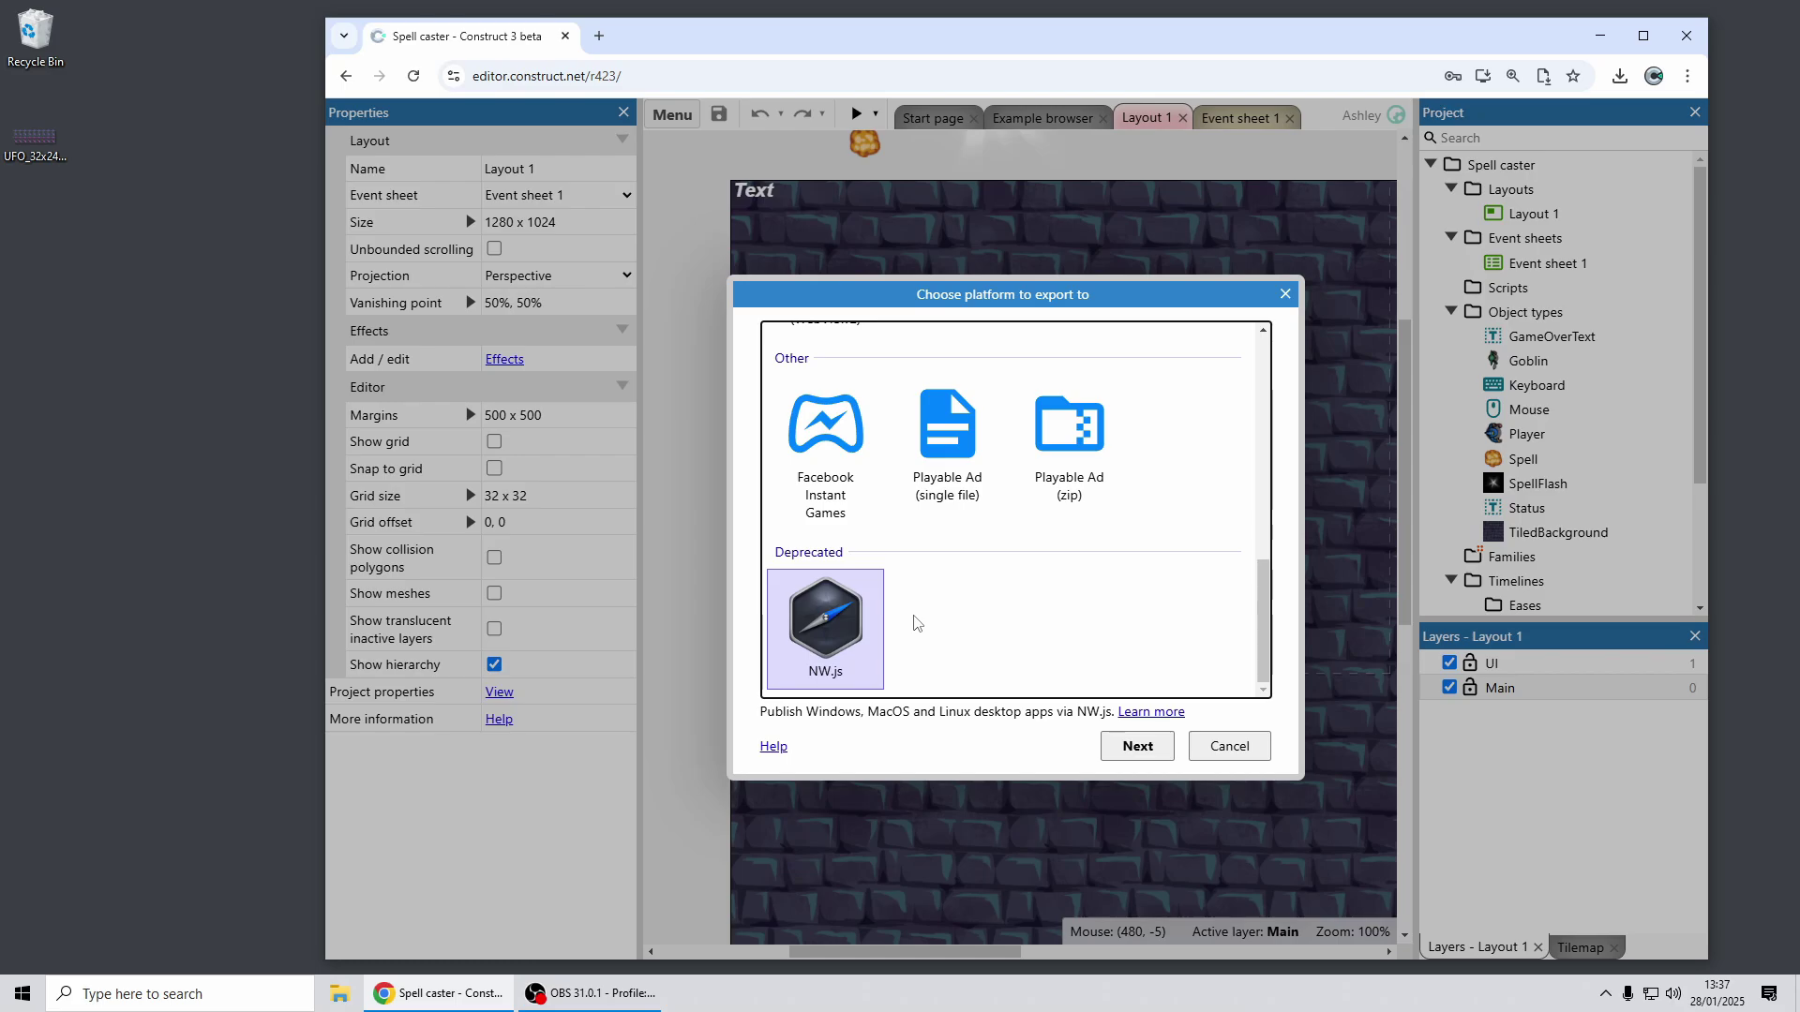
pyautogui.scroll(5, 1039, 563)
pyautogui.scroll(-2, 1043, 511)
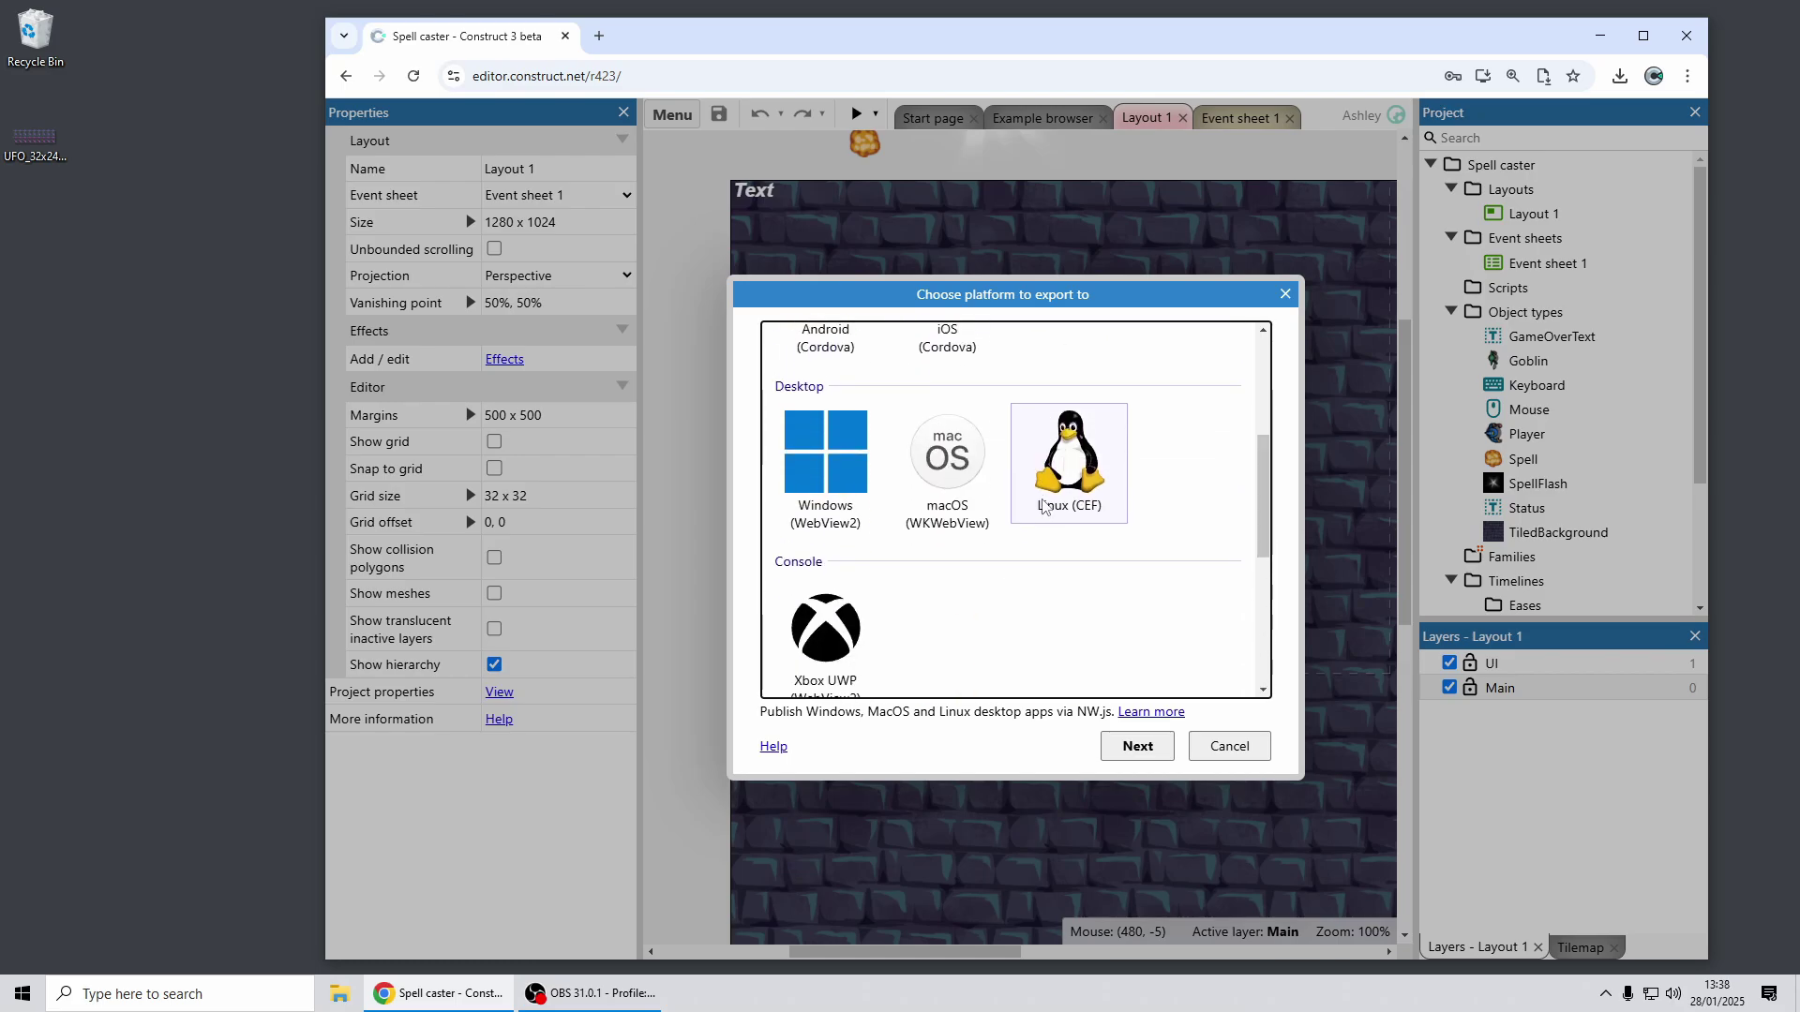
pyautogui.click(947, 459)
# Step: Continue the Windows (WebView2) export to its wrapper options (64-bit x64 only), then cancel it
pyautogui.doubleClick(838, 459)
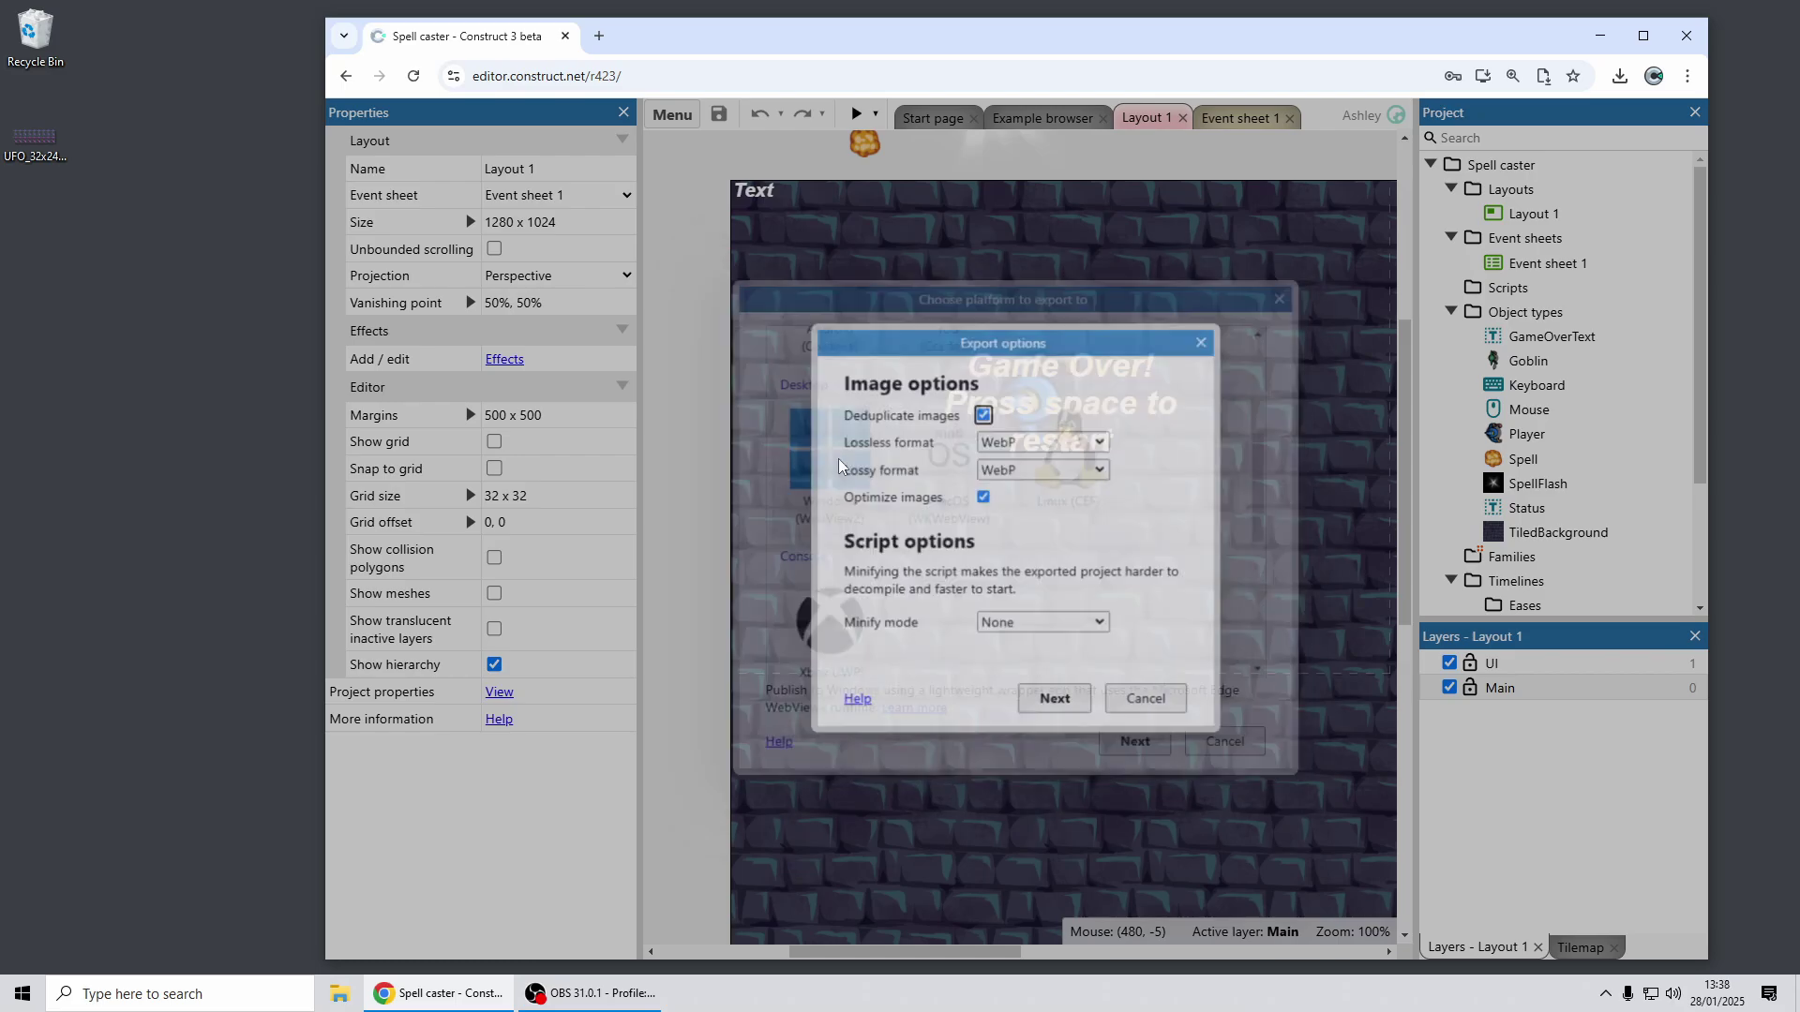
pyautogui.click(1057, 699)
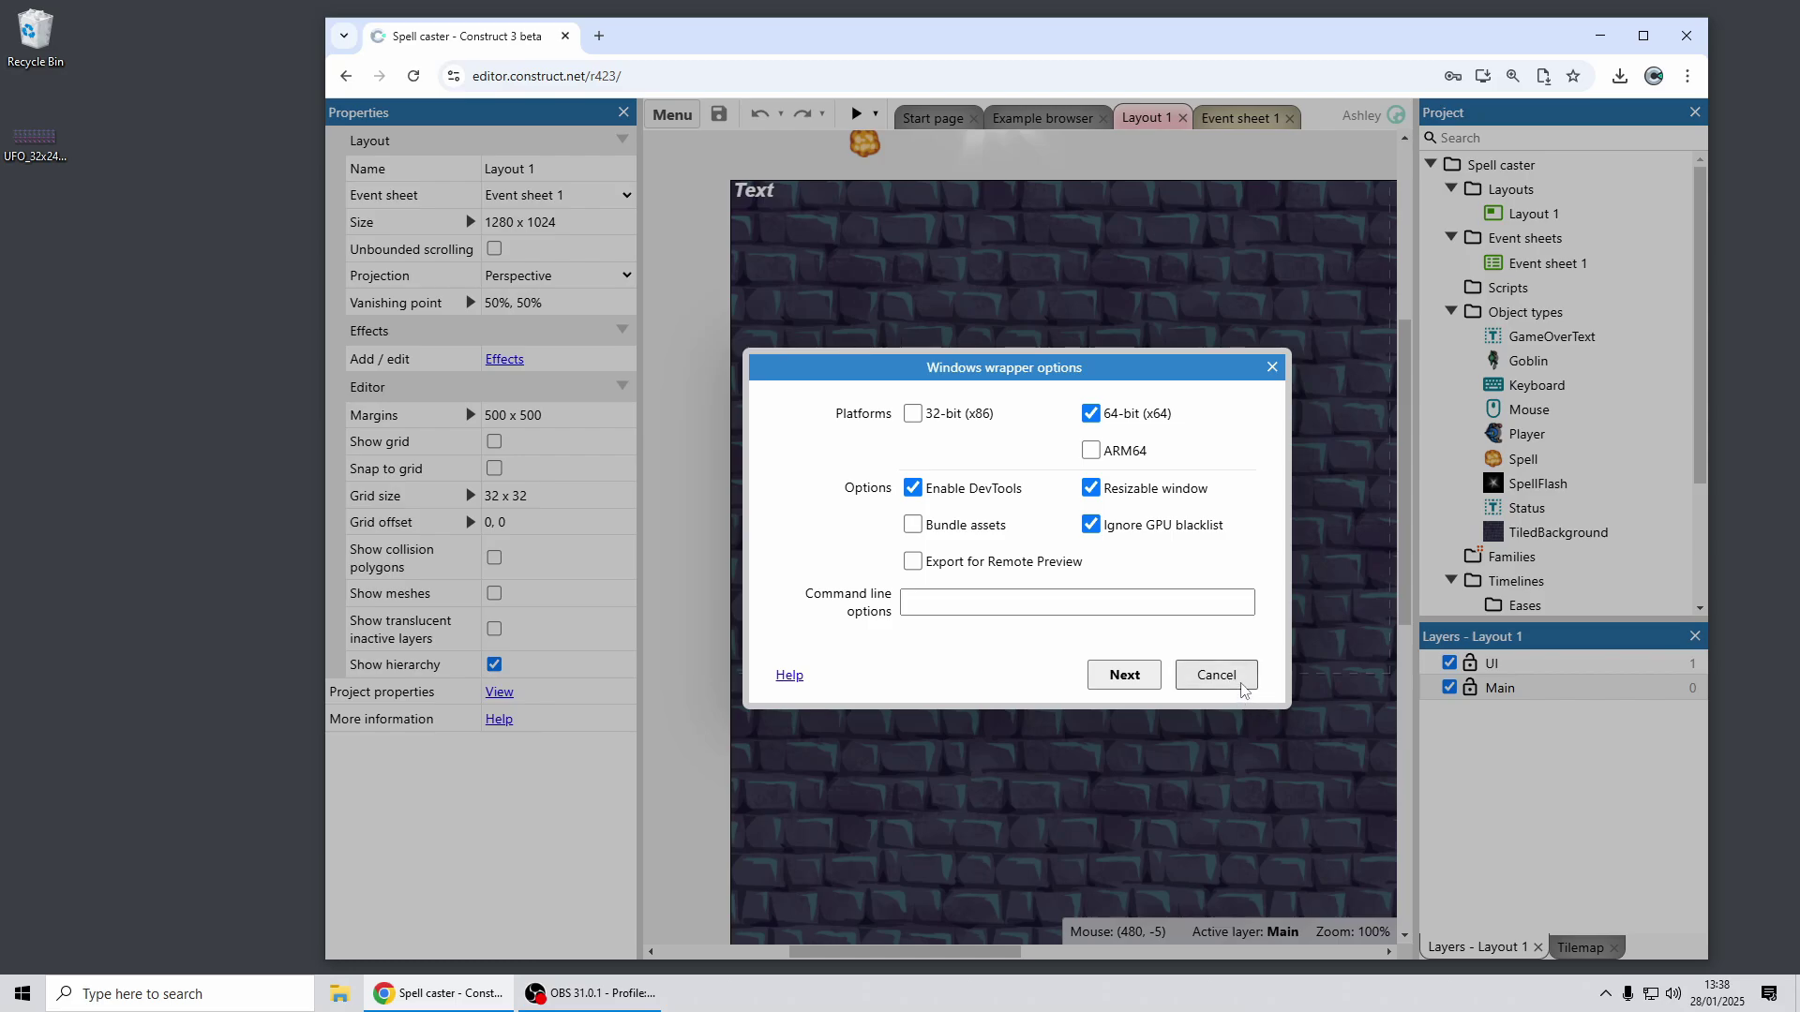
pyautogui.click(1216, 675)
# Step: Start a new object type on the layout and pick the MIDI plugin under Media
pyautogui.doubleClick(705, 459)
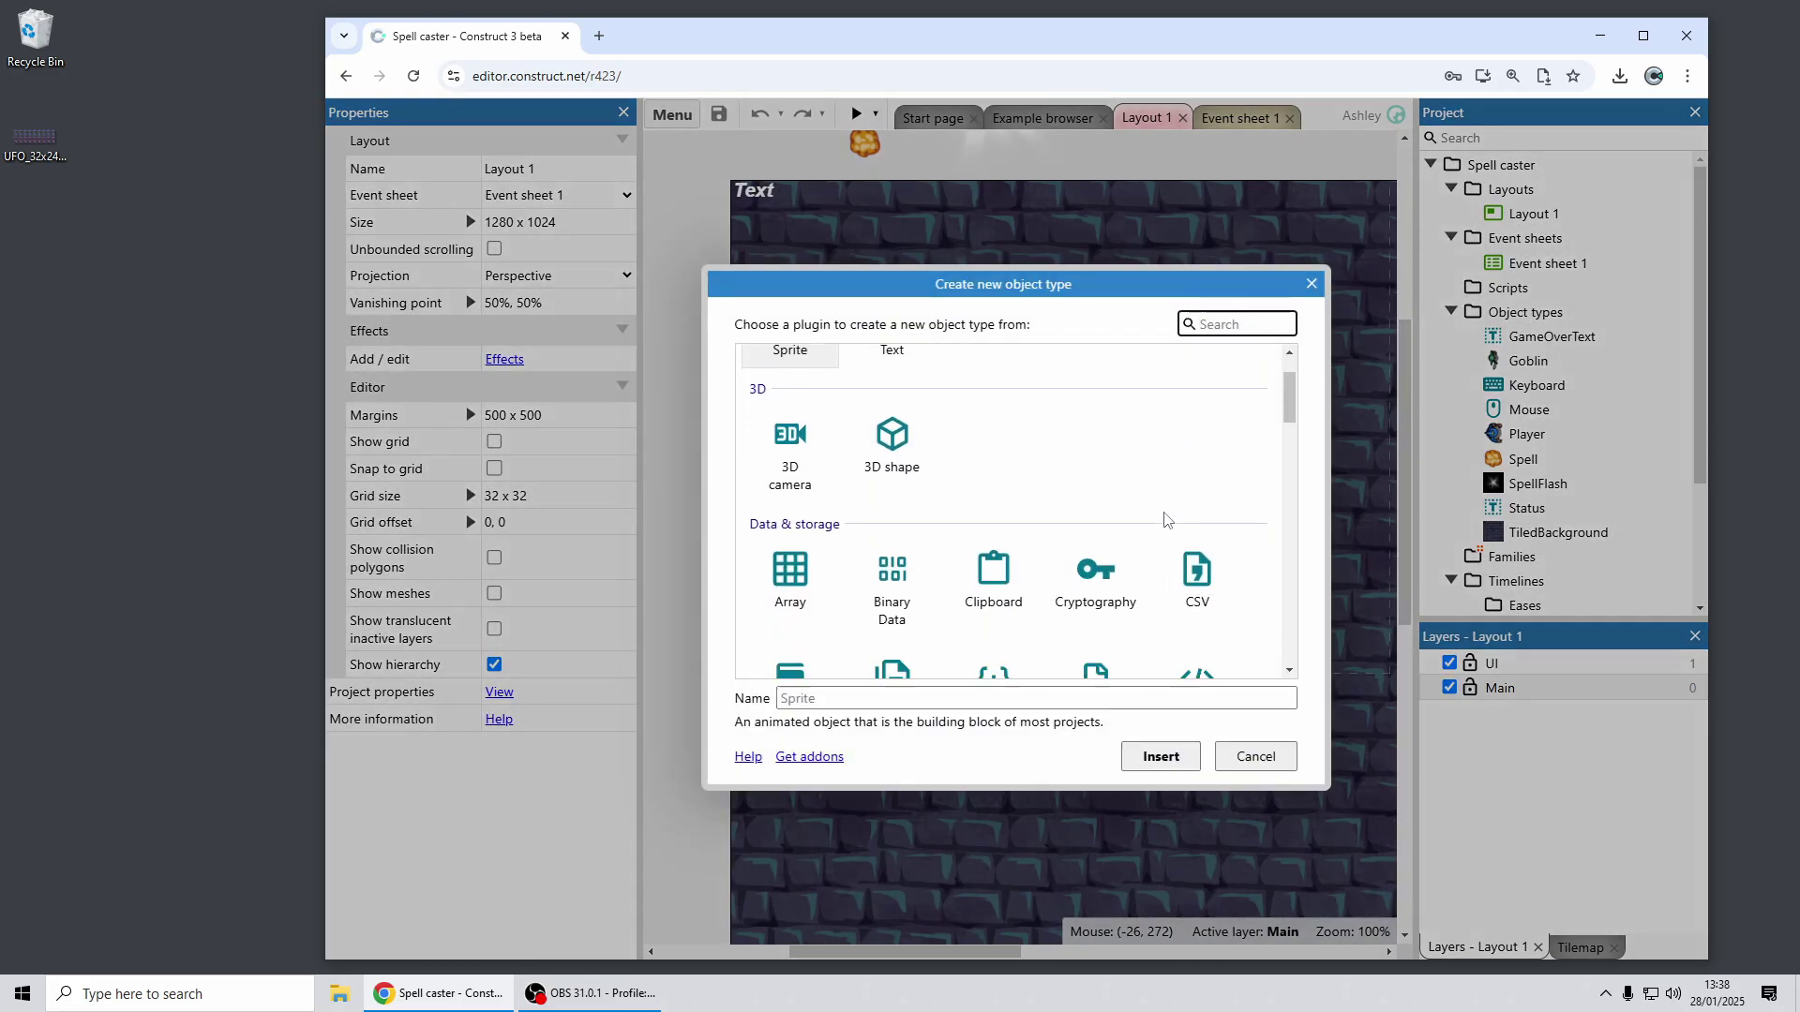
pyautogui.scroll(-7, 1164, 518)
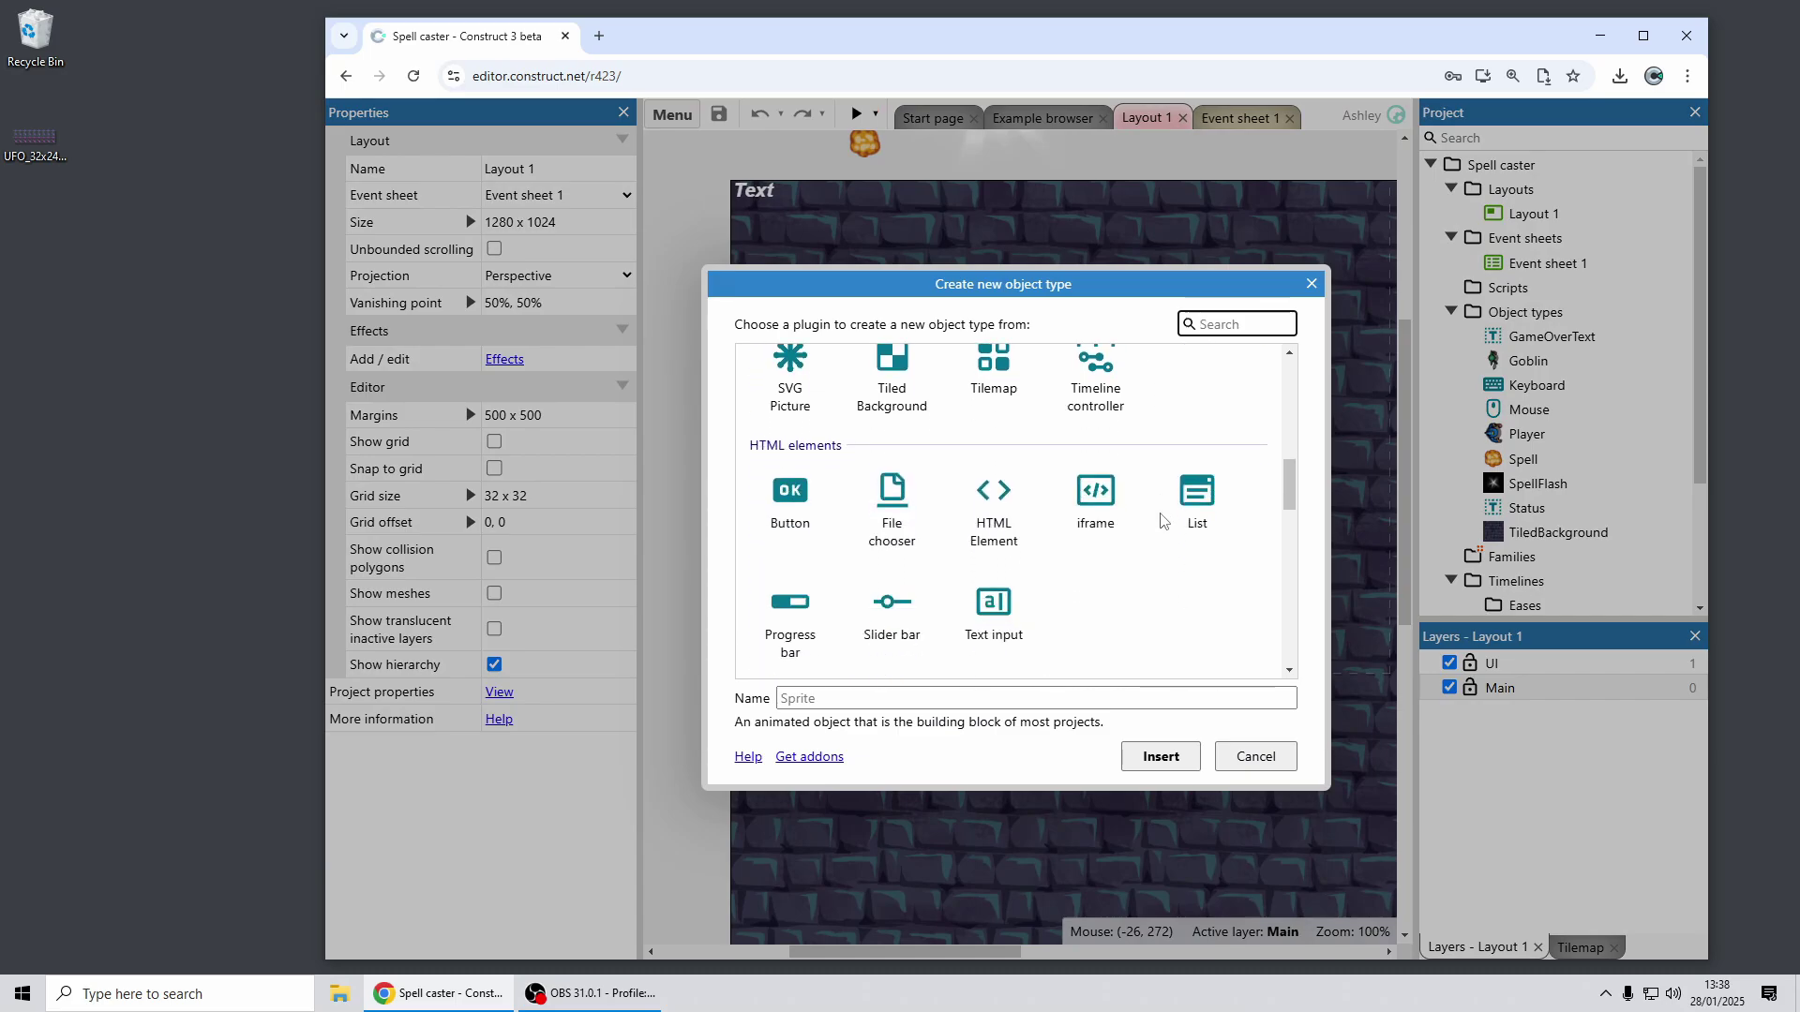
pyautogui.scroll(-5, 1163, 518)
pyautogui.scroll(-2, 1163, 520)
pyautogui.click(1027, 428)
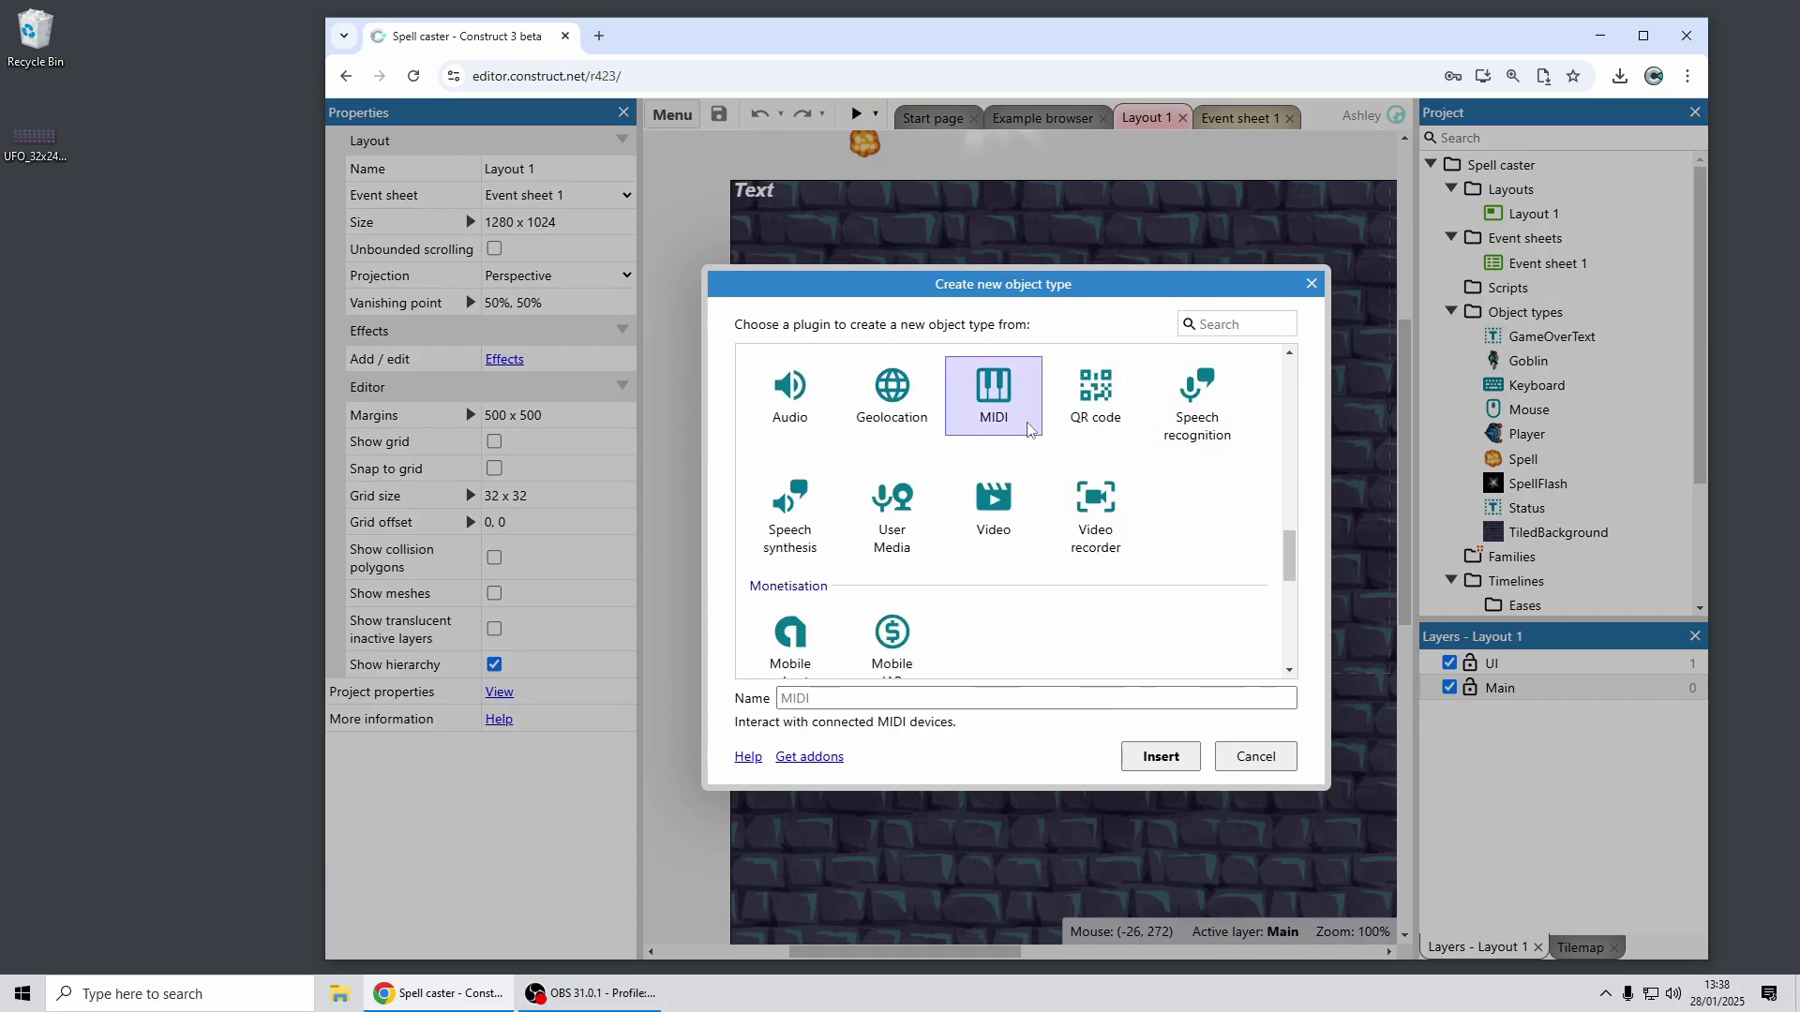
pyautogui.scroll(1, 1097, 515)
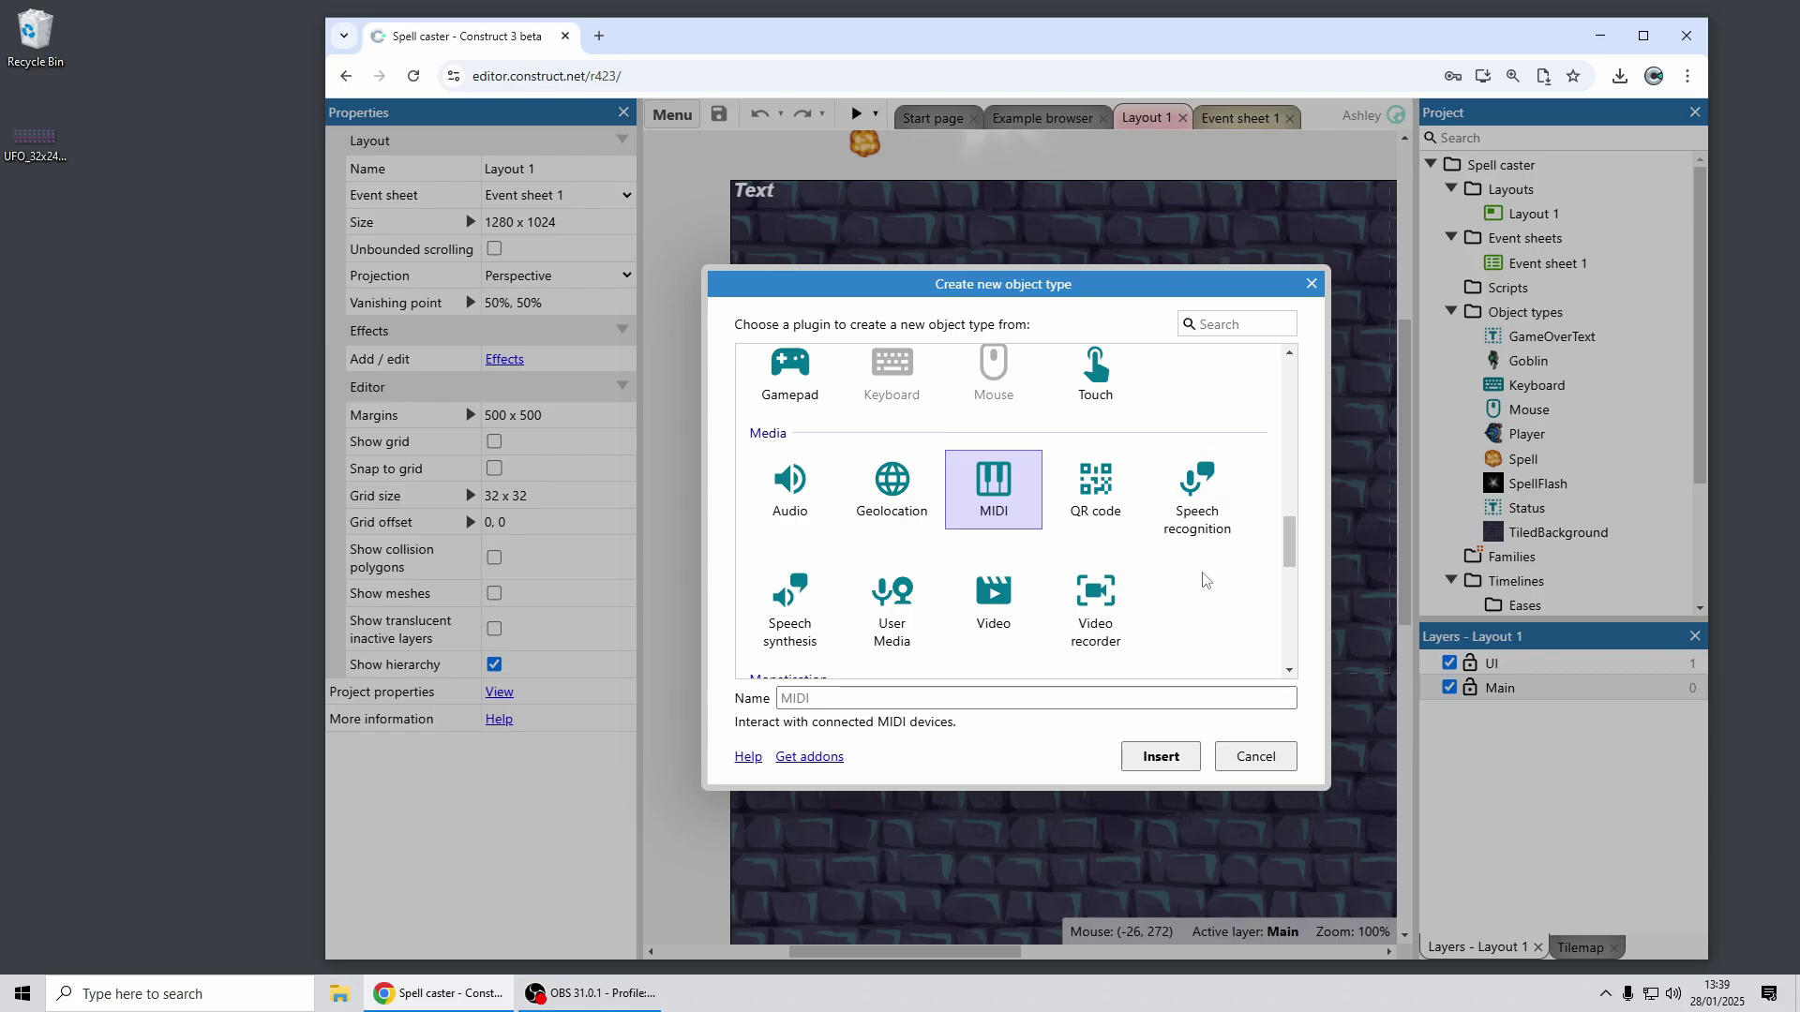
# Step: Unpin the Sprite and Text plugins from the top of the plugin list
pyautogui.scroll(5, 1209, 577)
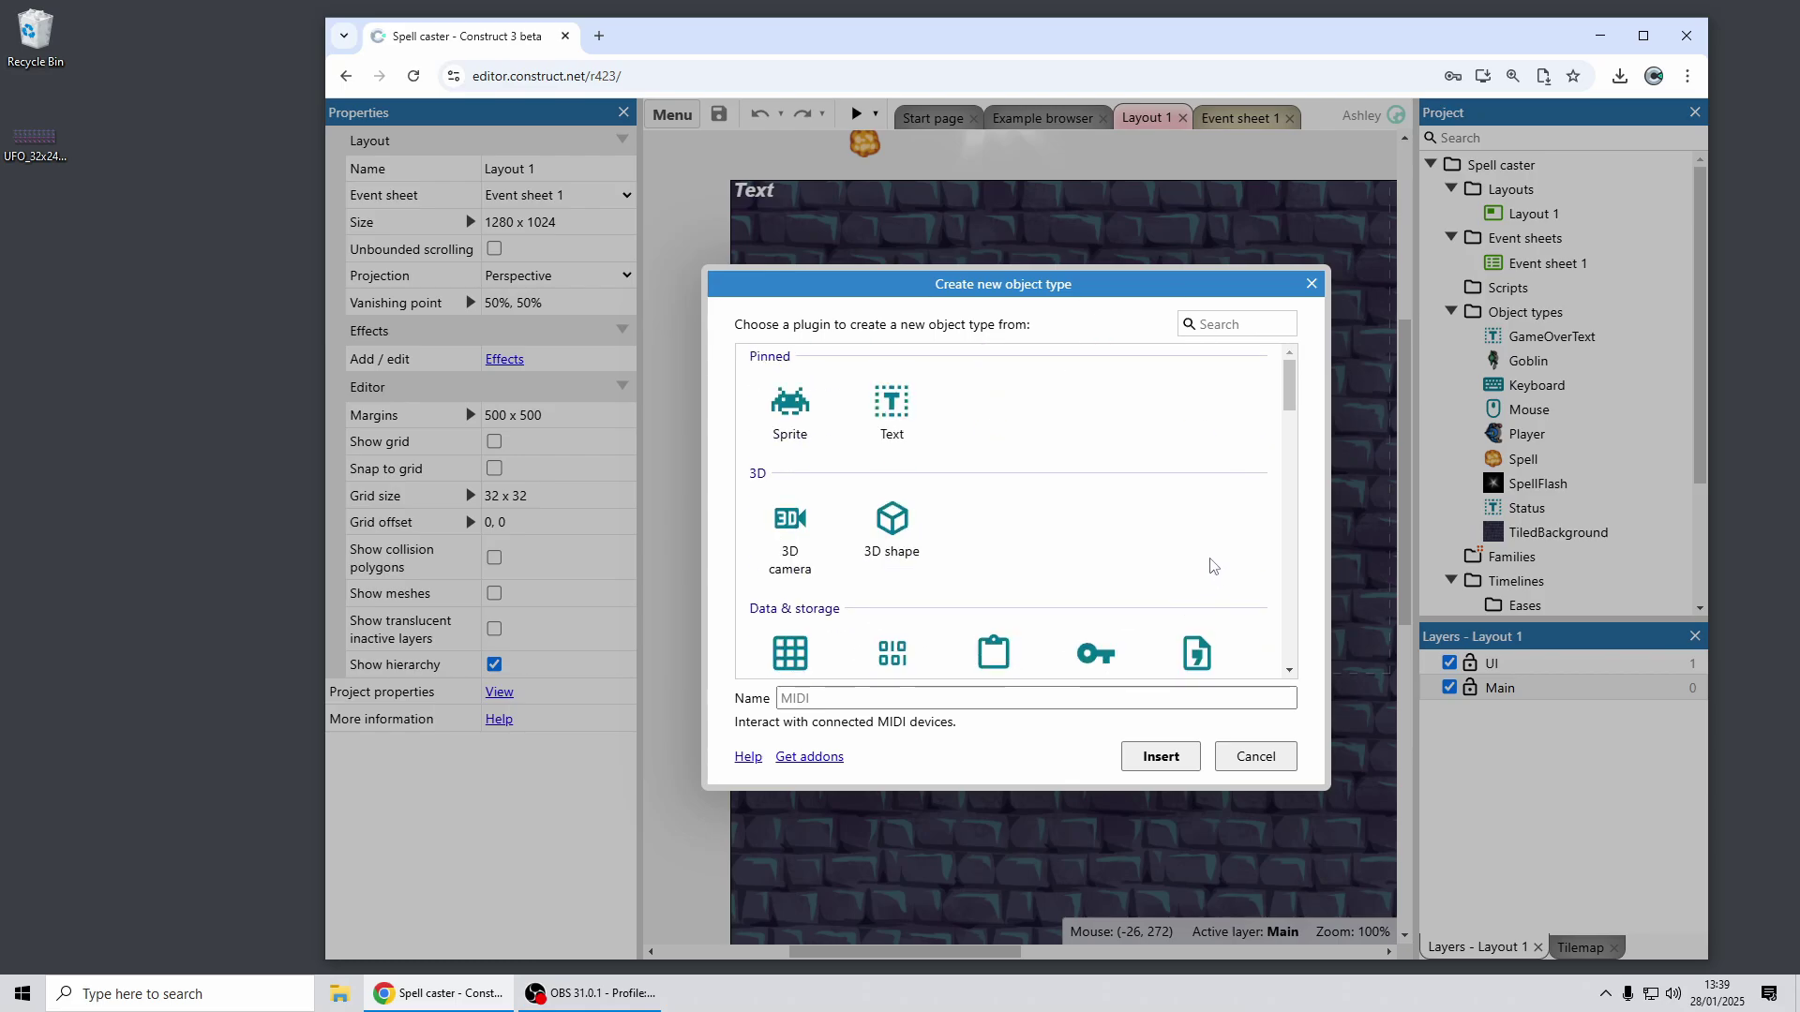
pyautogui.scroll(-1, 1131, 506)
pyautogui.scroll(1, 1077, 478)
pyautogui.rightClick(792, 403)
pyautogui.click(802, 412)
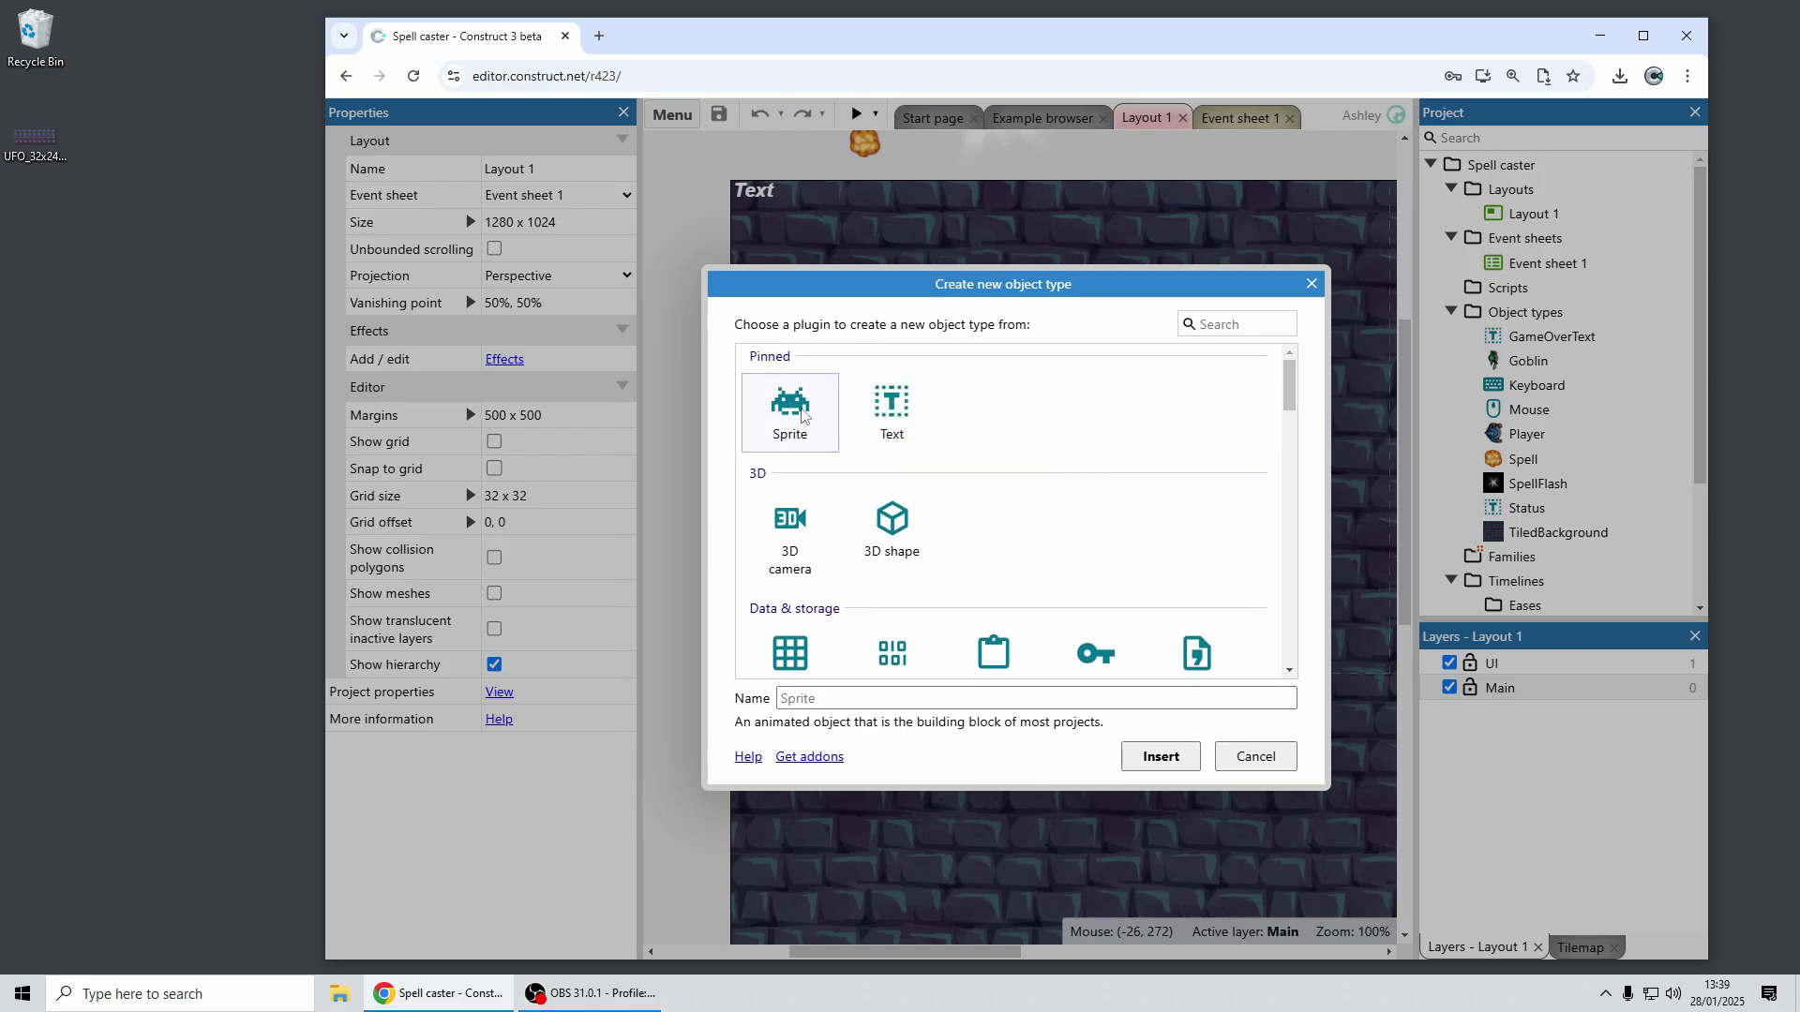
pyautogui.rightClick(792, 403)
pyautogui.click(804, 419)
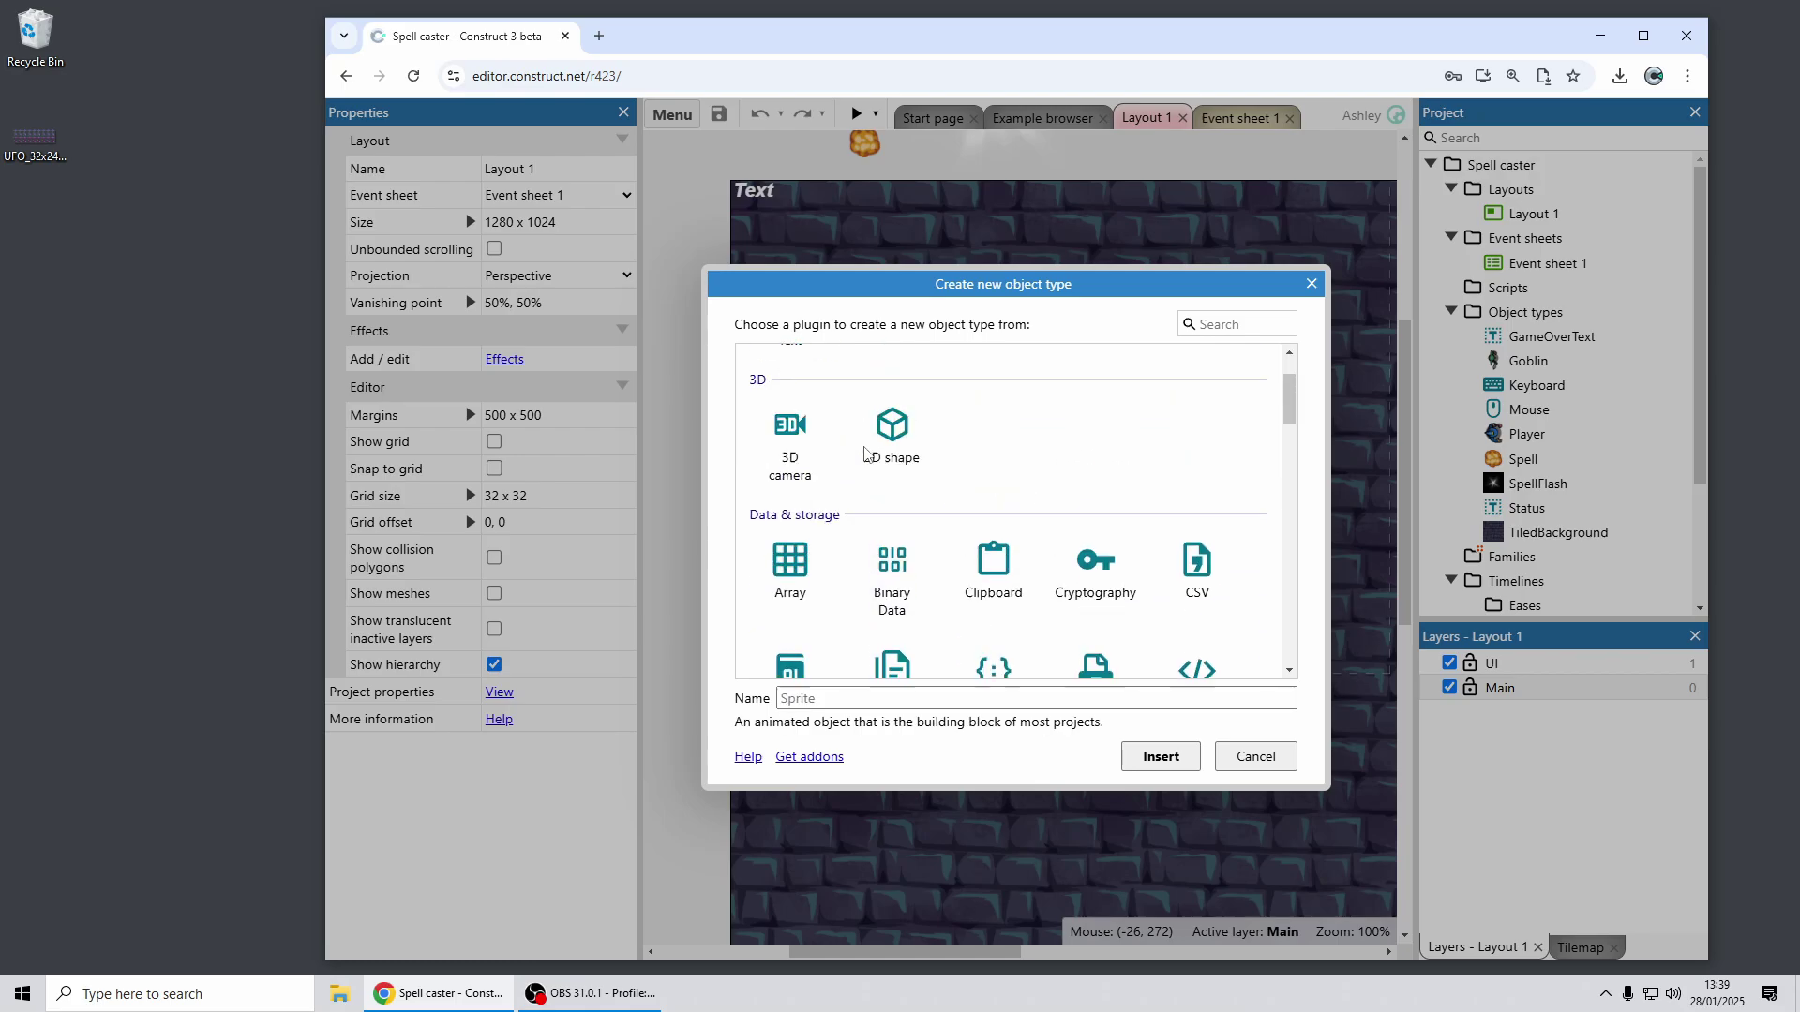
pyautogui.rightClick(806, 410)
pyautogui.click(858, 427)
# Step: Pin Sprite and Text back to the top of the plugin list
pyautogui.scroll(-2, 1110, 541)
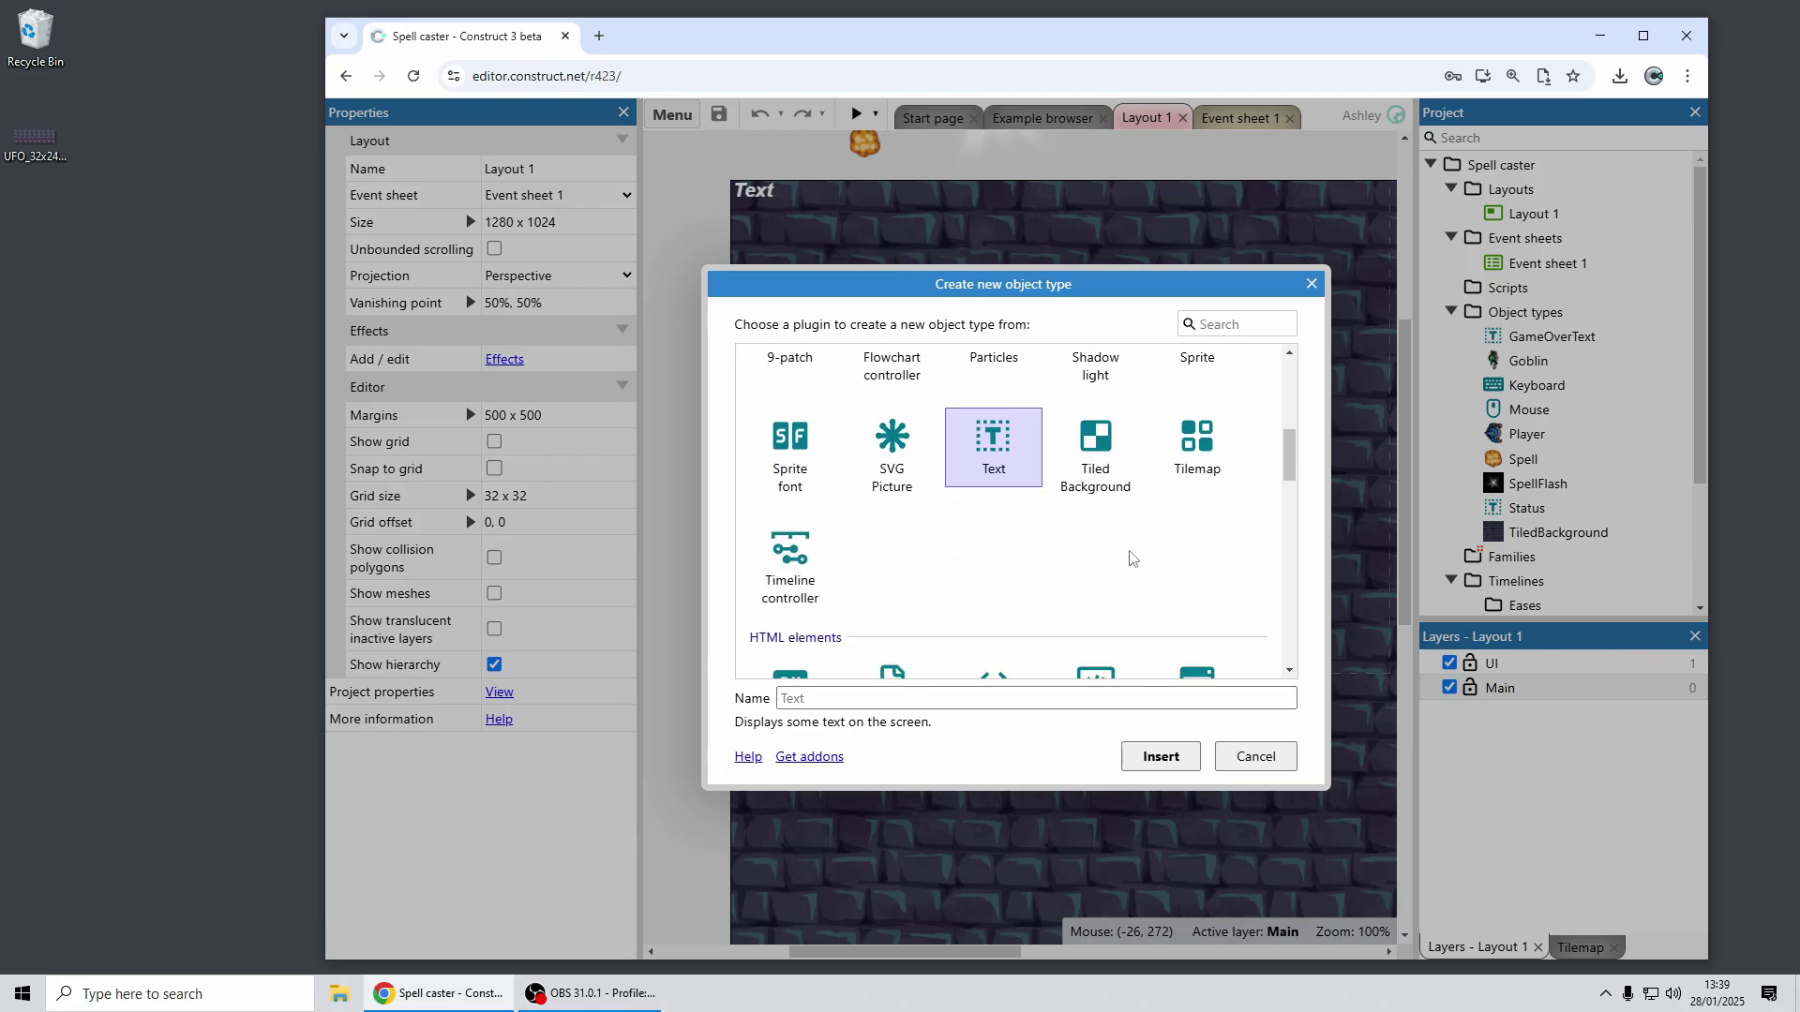
pyautogui.scroll(-3, 1139, 561)
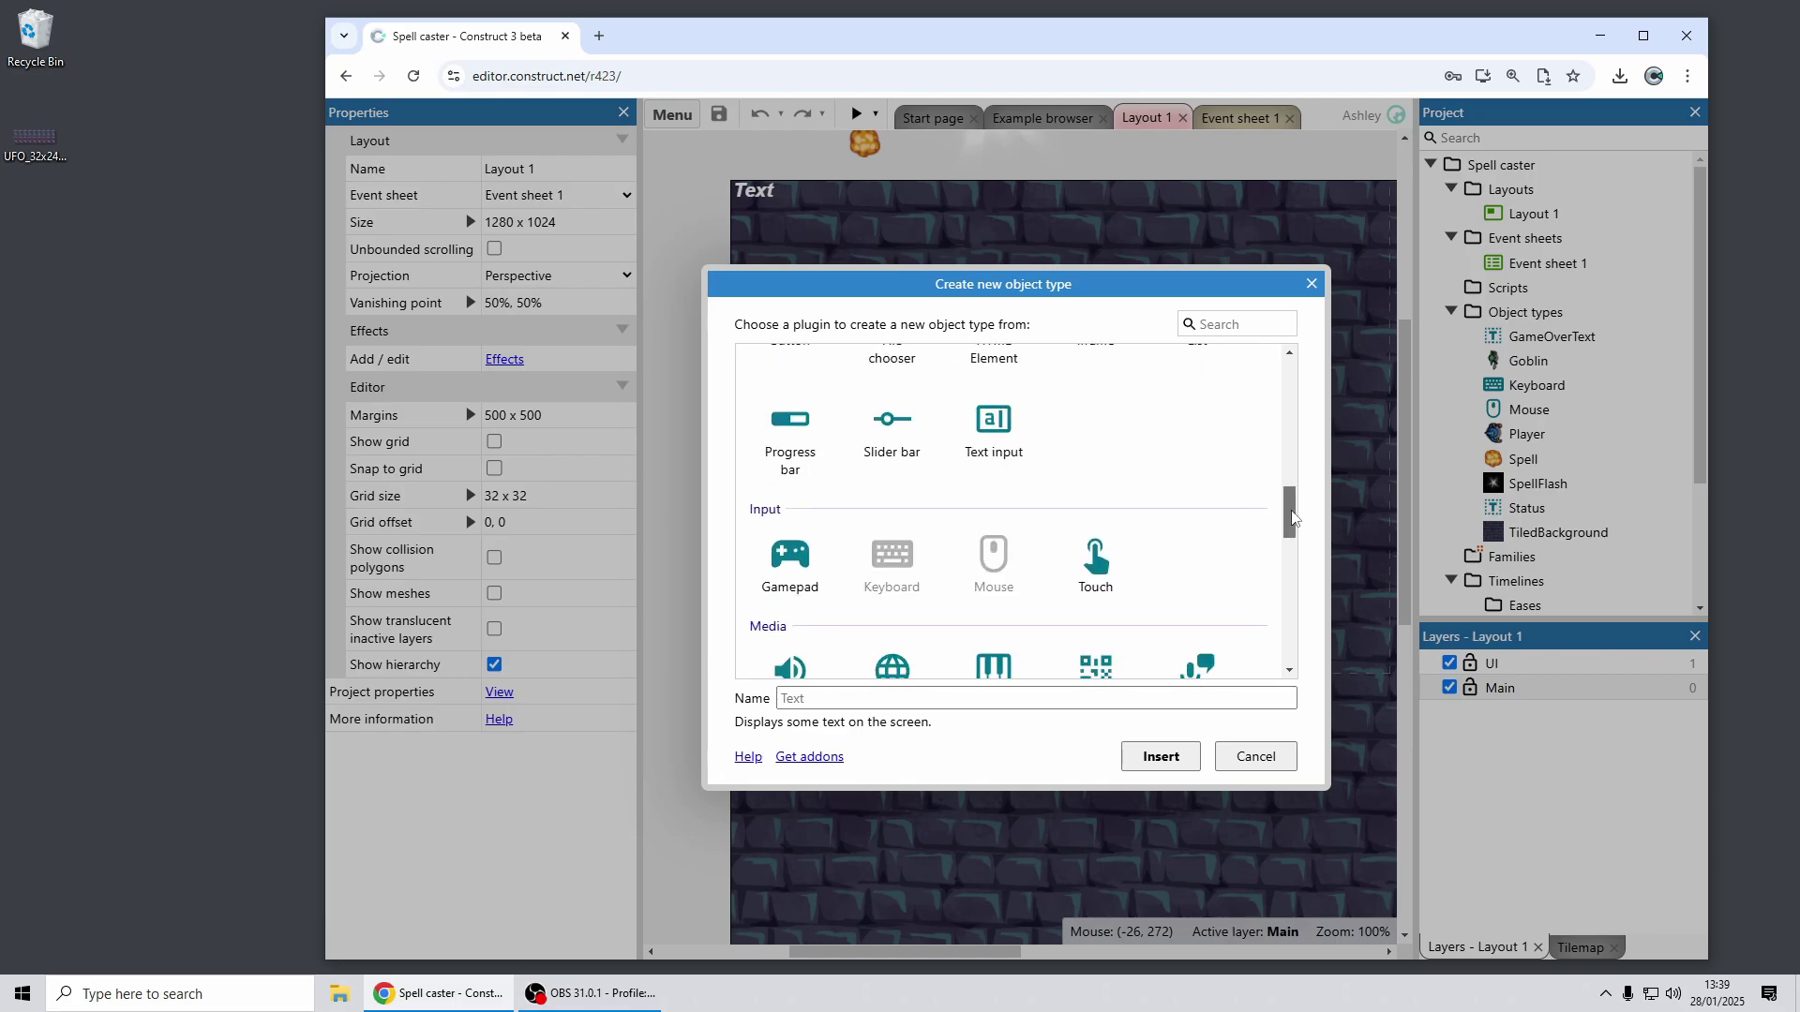
pyautogui.moveTo(1290, 498); pyautogui.dragTo(1280, 436)
pyautogui.rightClick(1204, 440)
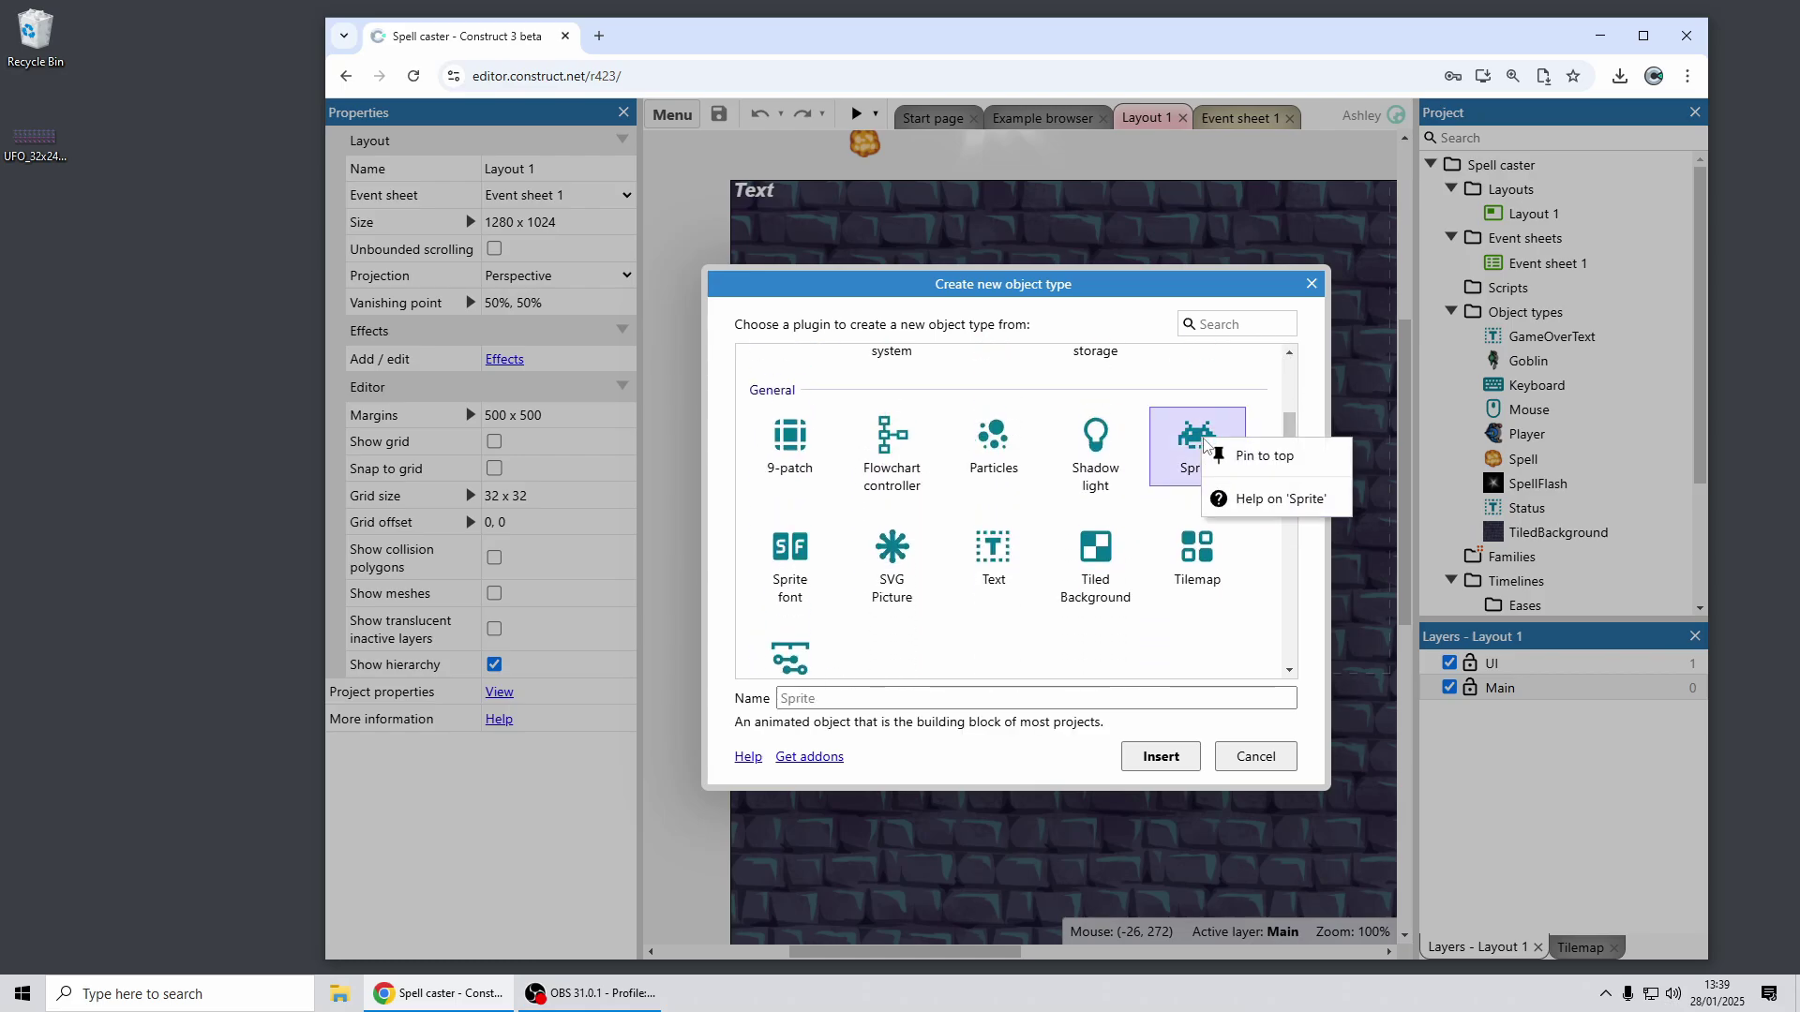
pyautogui.click(1299, 466)
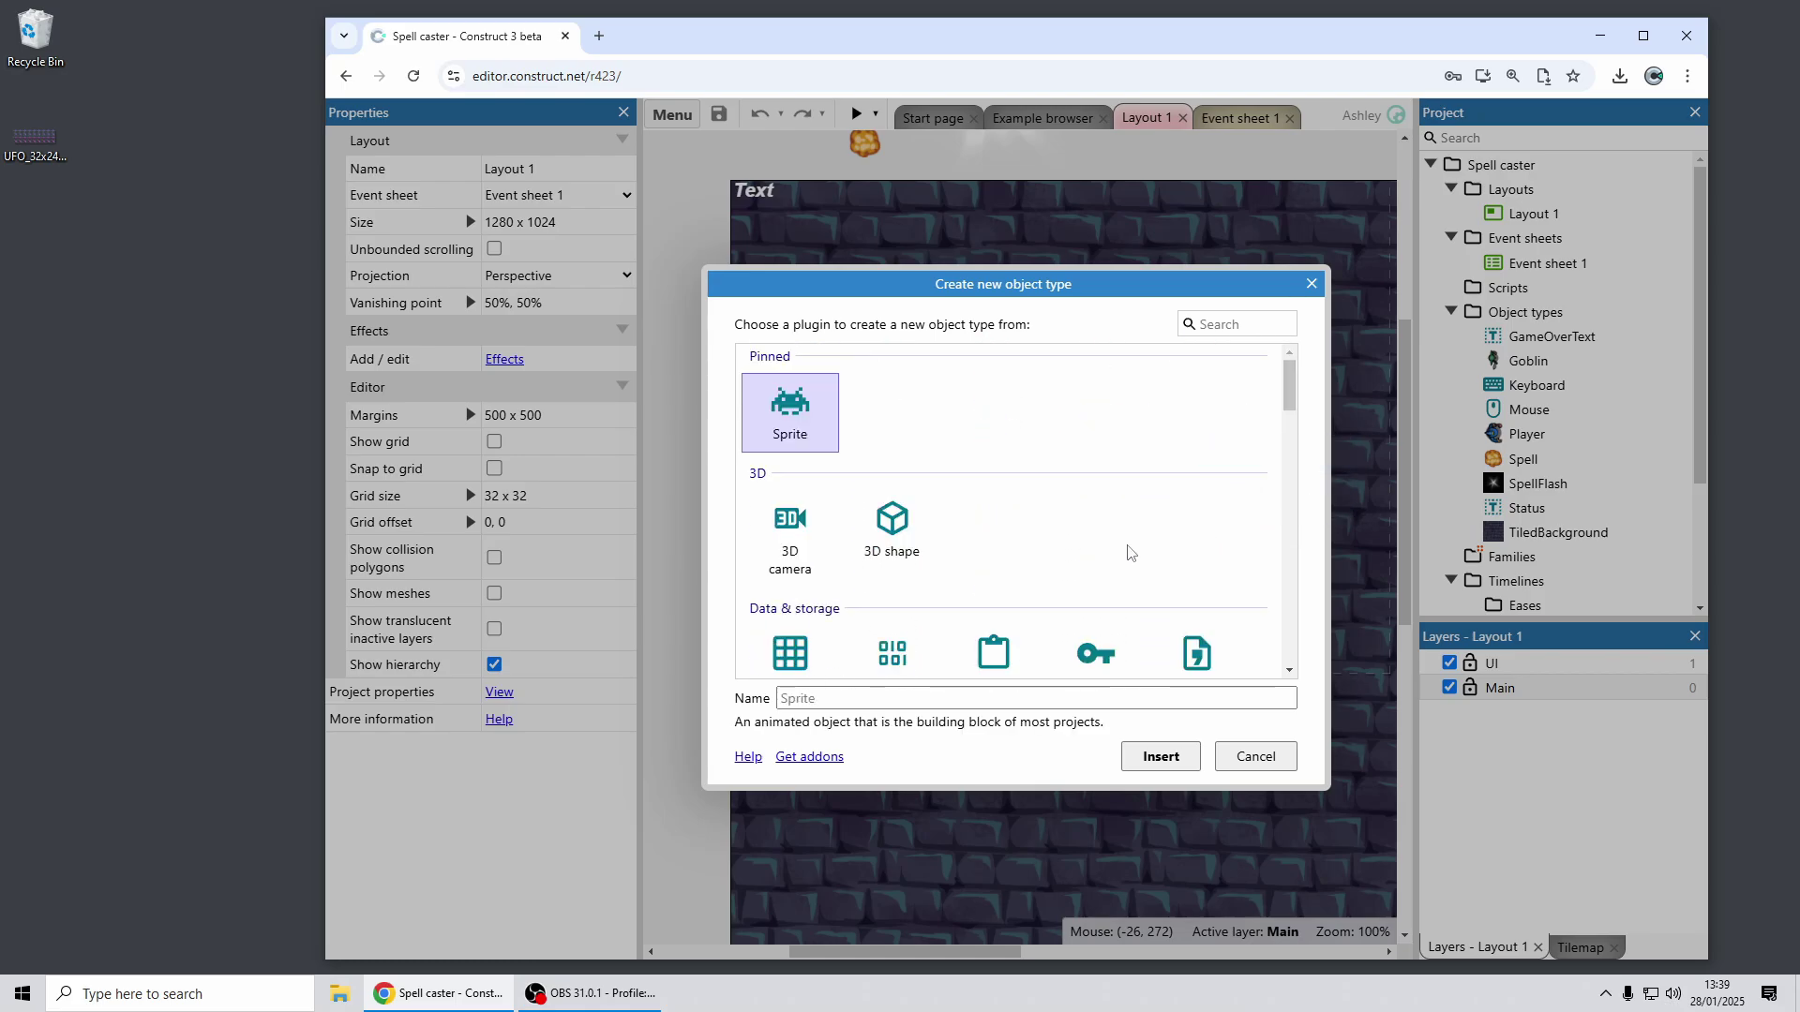
pyautogui.scroll(-3, 1128, 549)
pyautogui.scroll(-3, 1127, 546)
pyautogui.rightClick(907, 450)
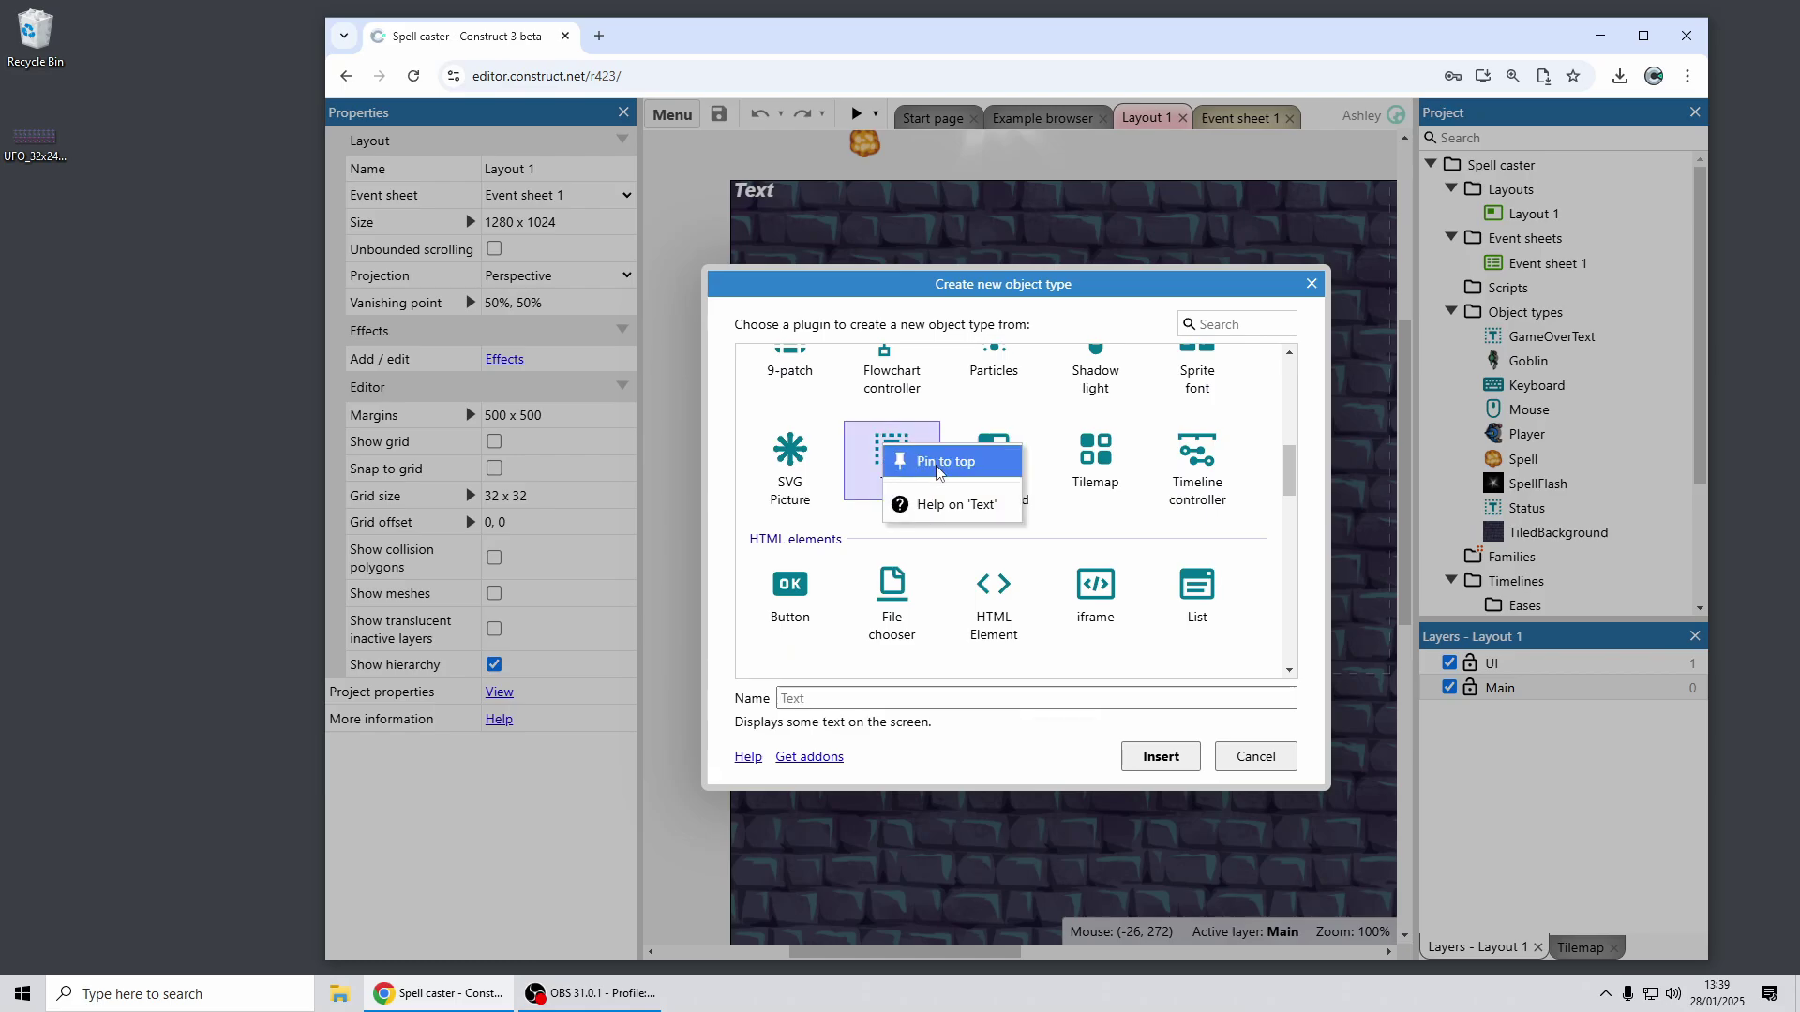
pyautogui.click(948, 466)
# Step: Insert a Text object on the layout, then reopen the chooser and select pinned Text
pyautogui.doubleClick(864, 412)
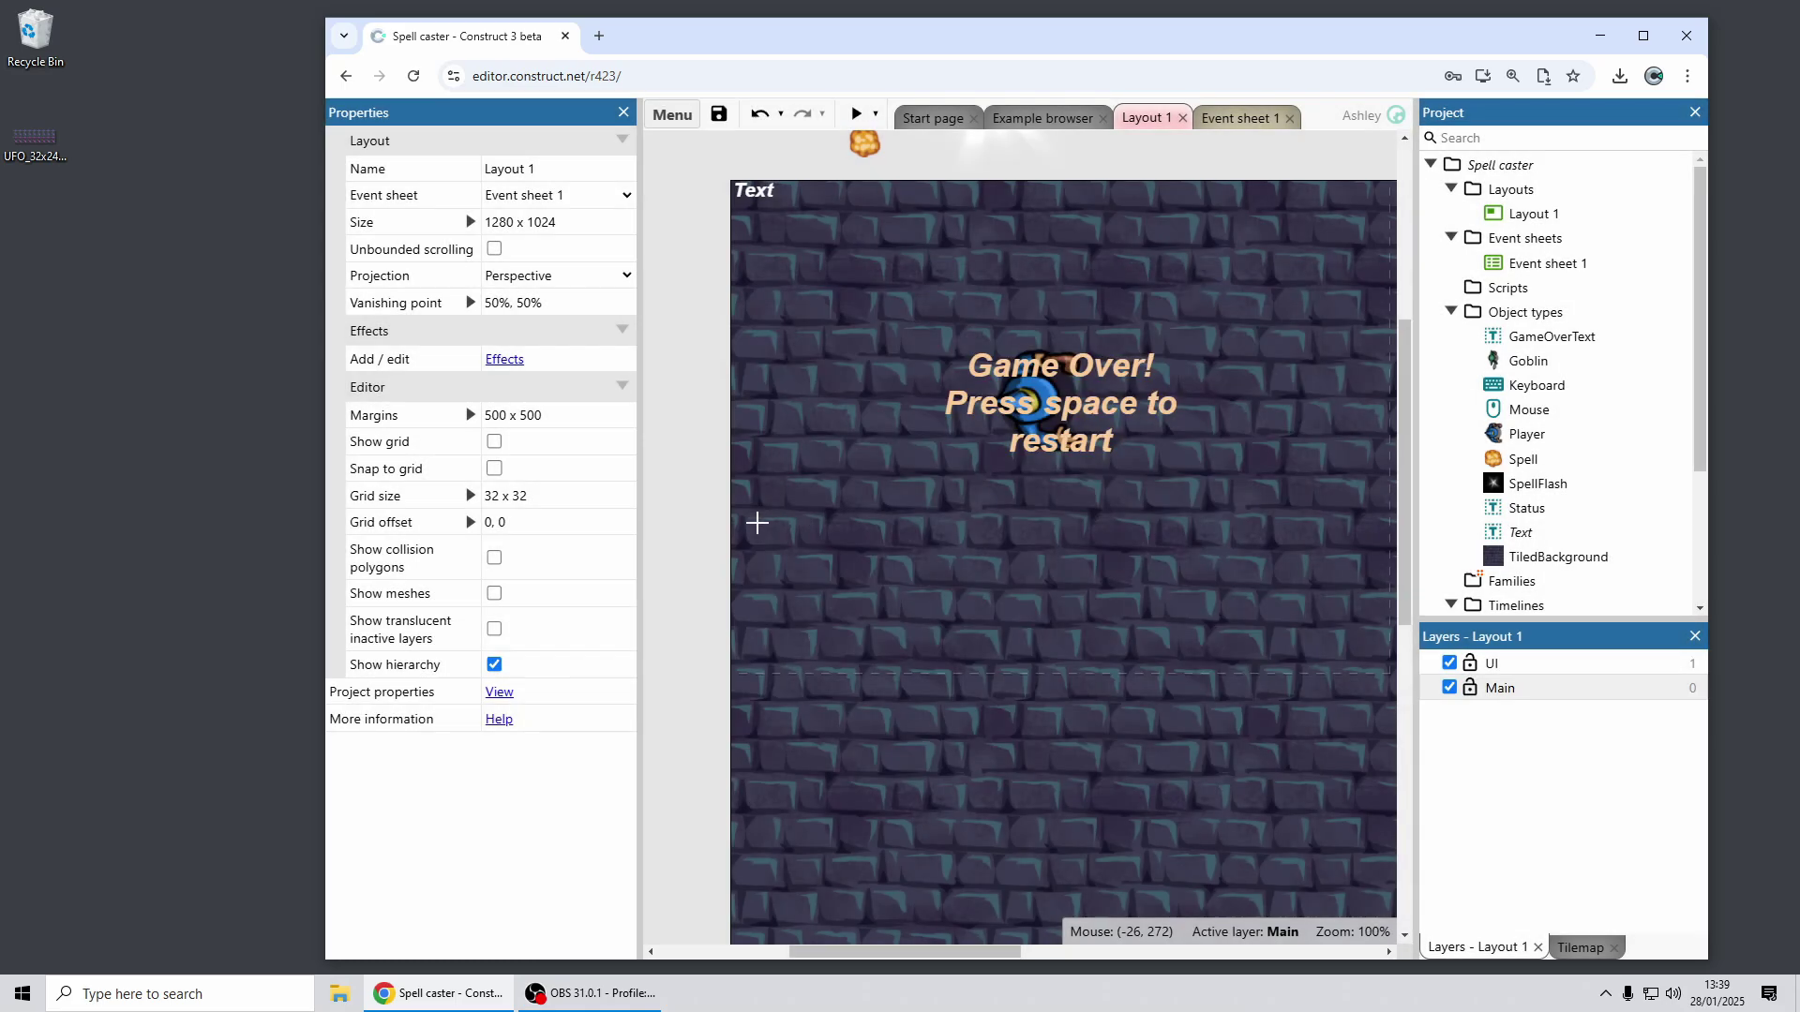
pyautogui.click(698, 535)
pyautogui.doubleClick(733, 414)
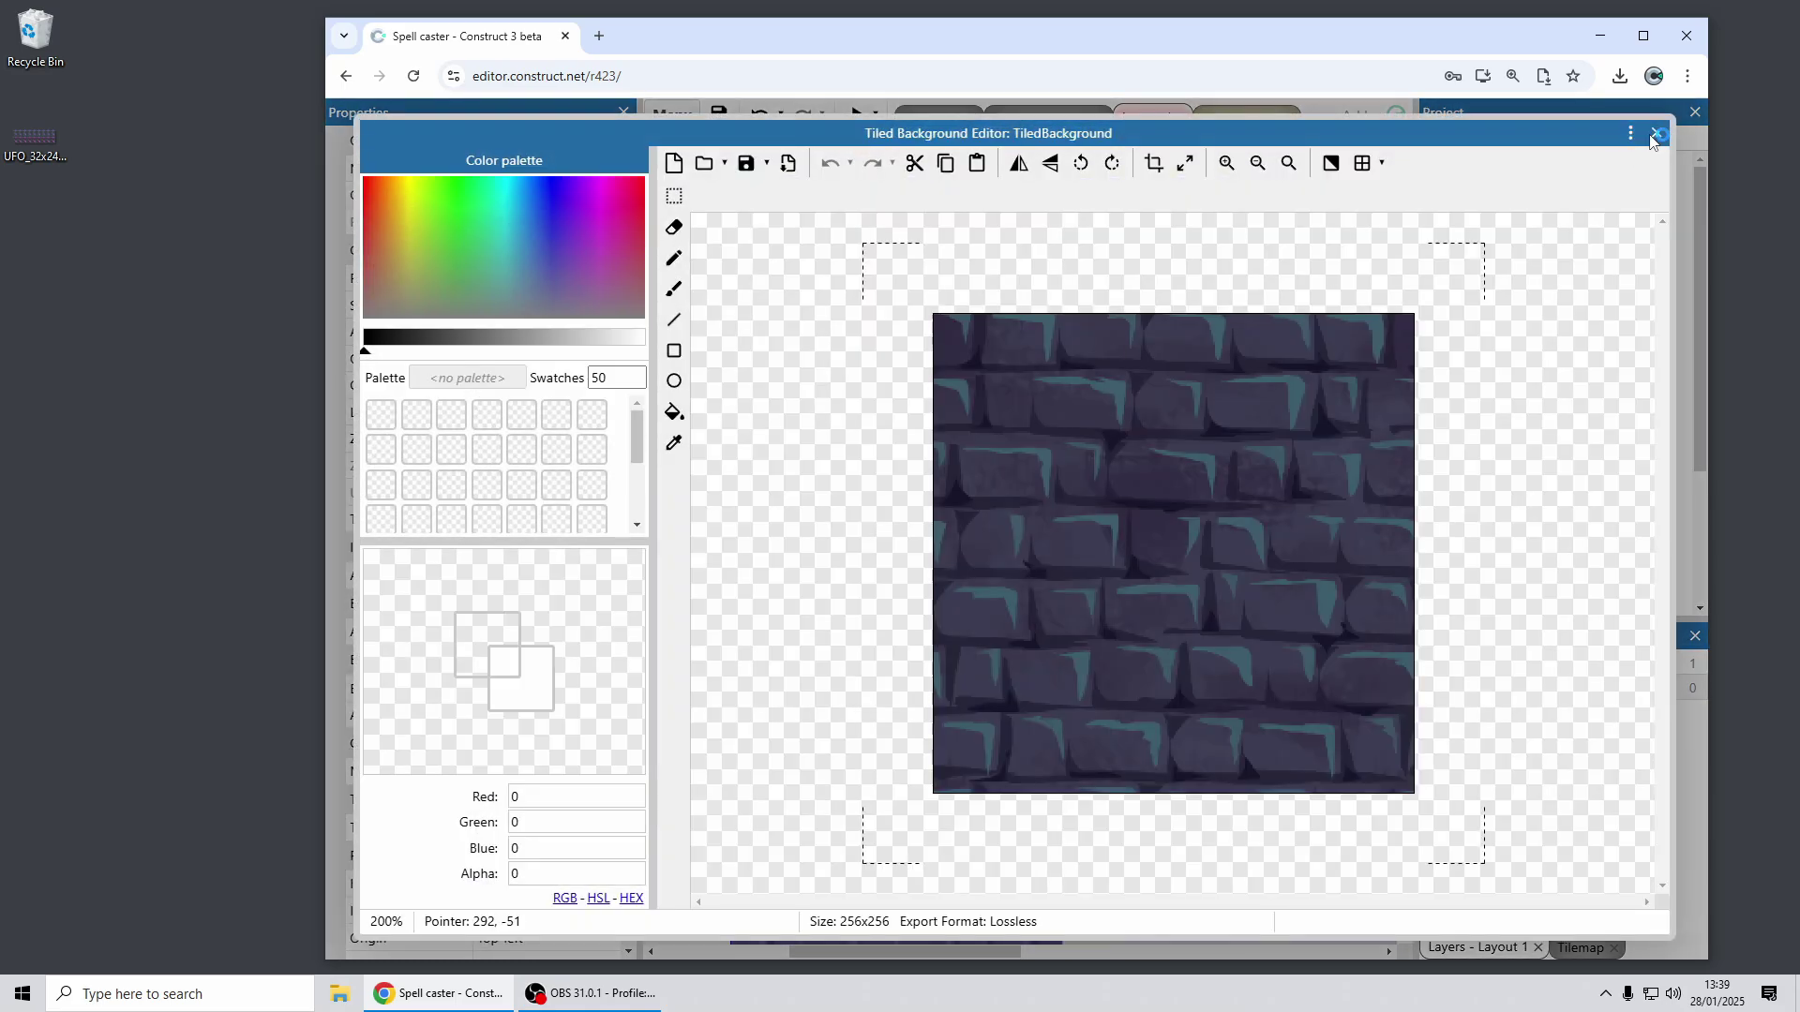
pyautogui.click(1633, 138)
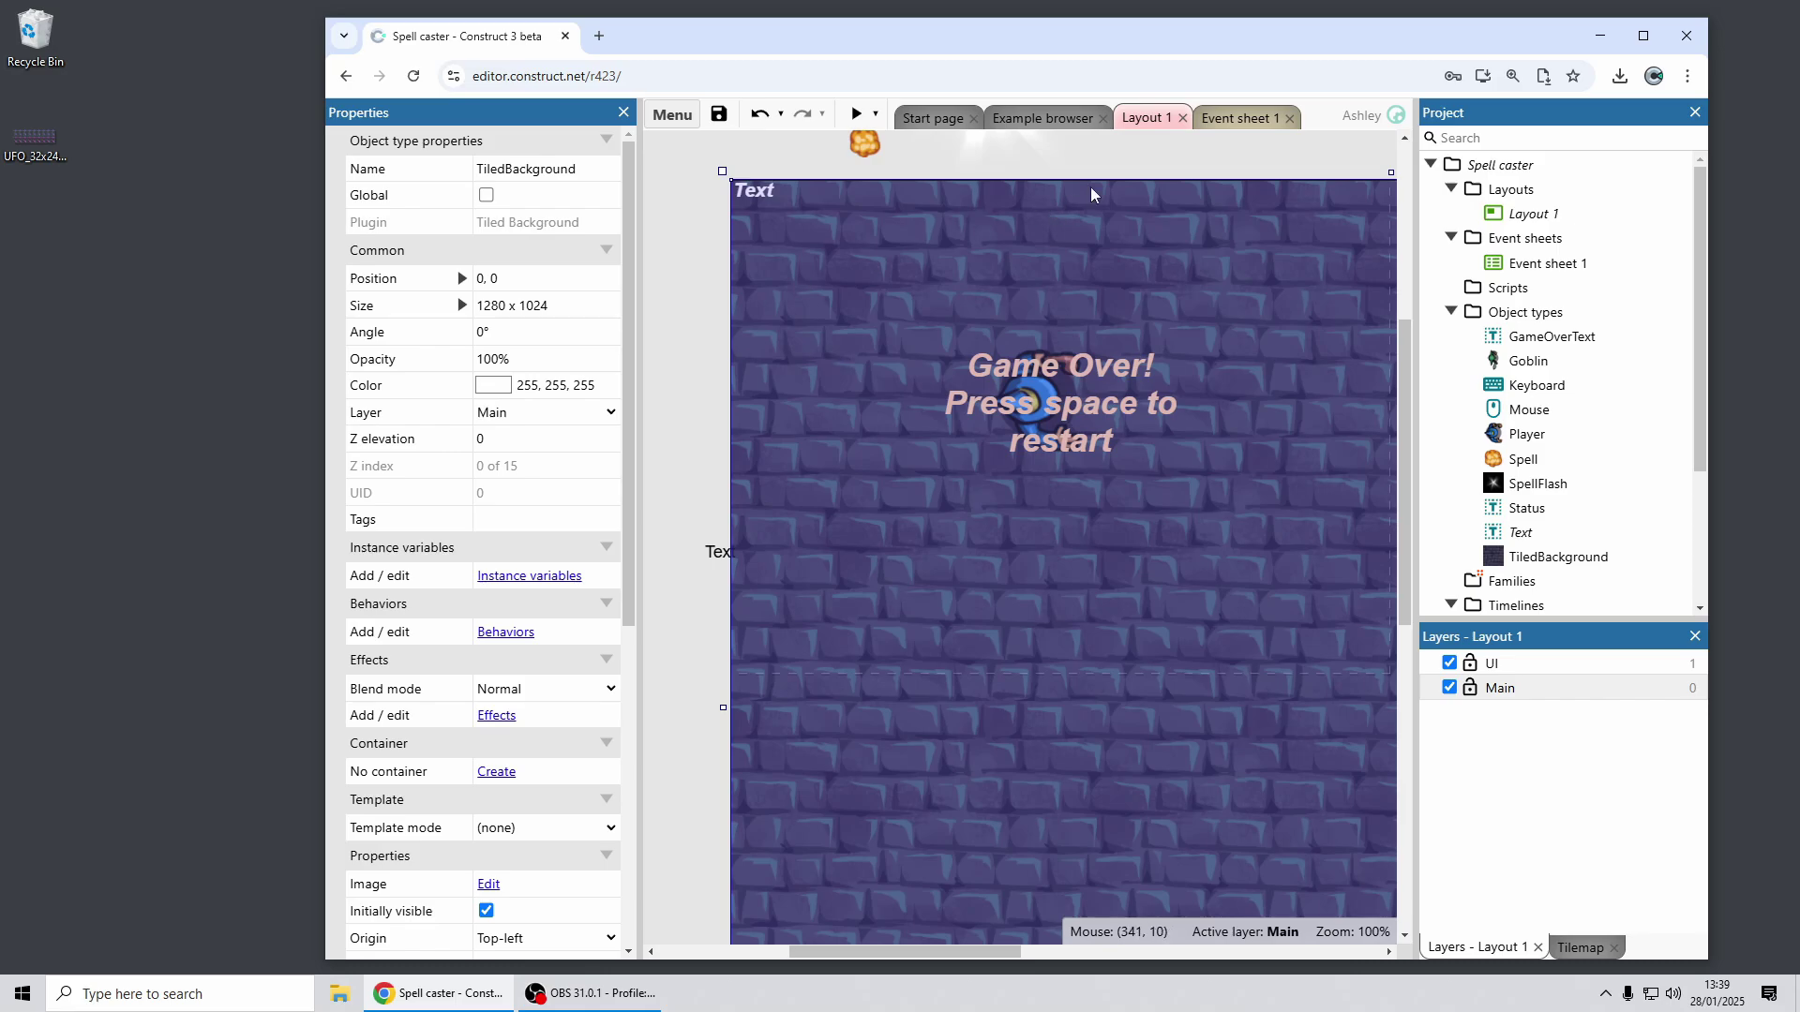
pyautogui.doubleClick(1122, 159)
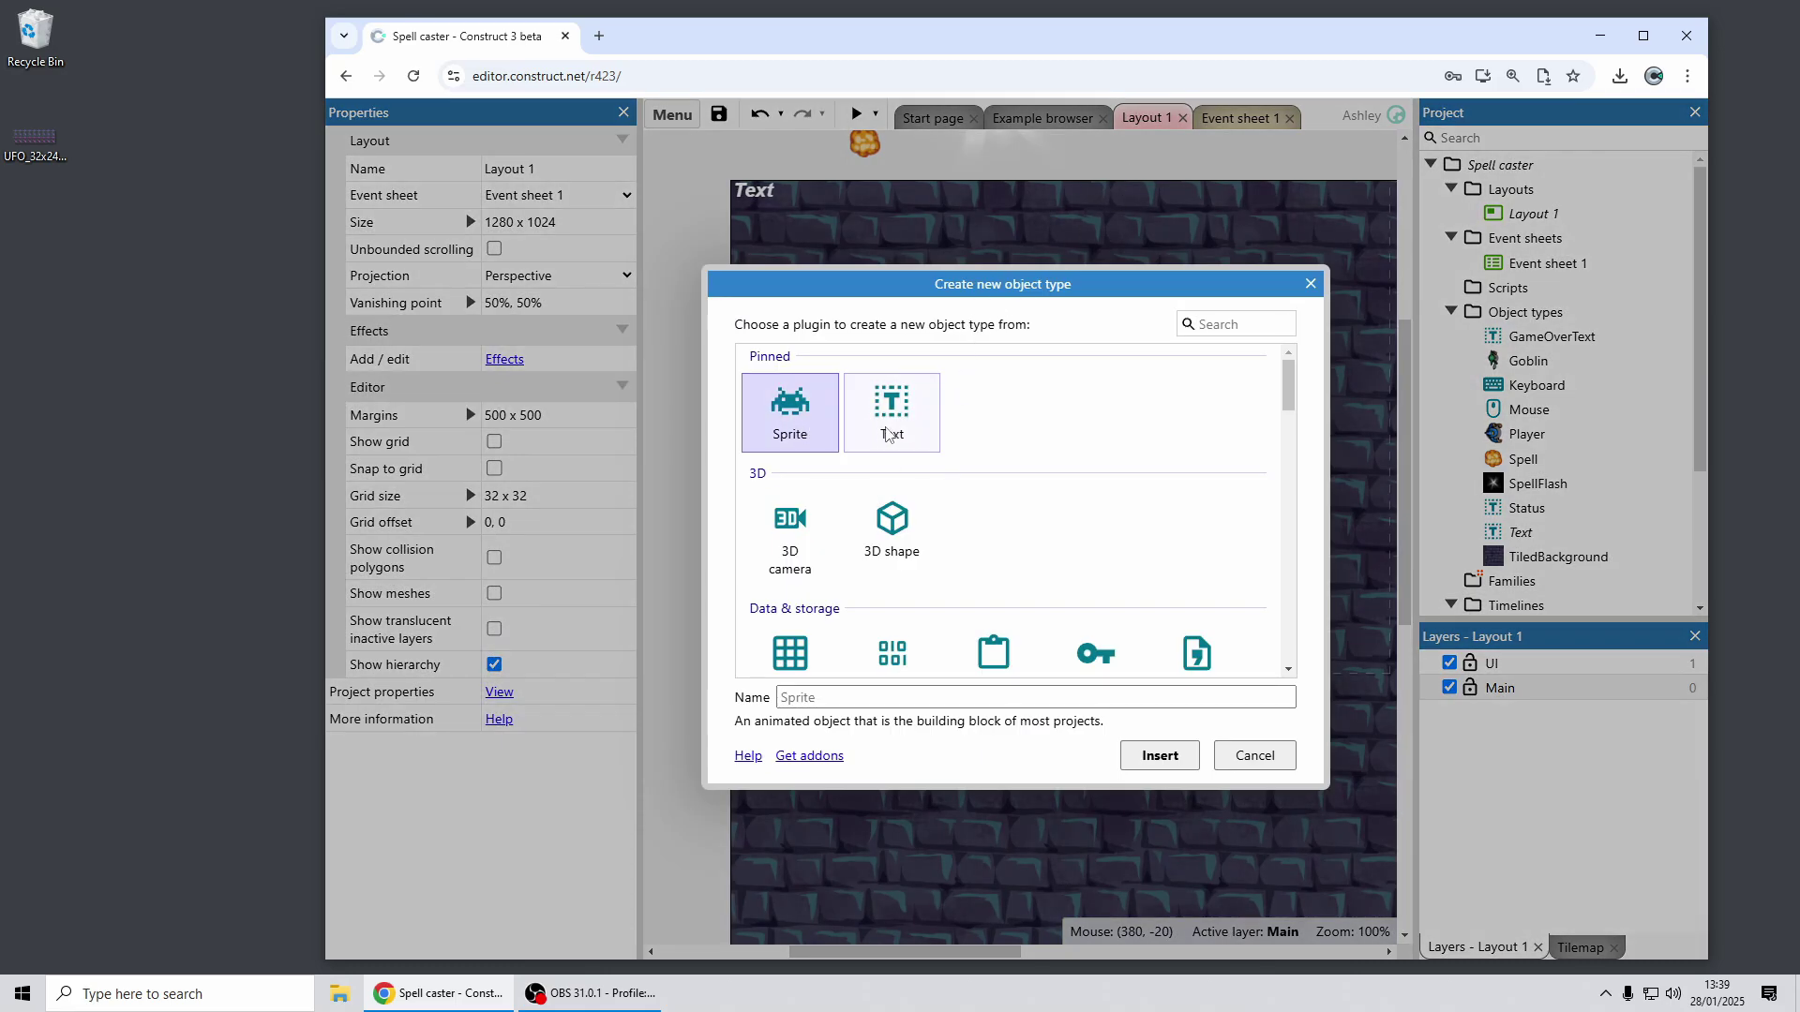
pyautogui.click(892, 412)
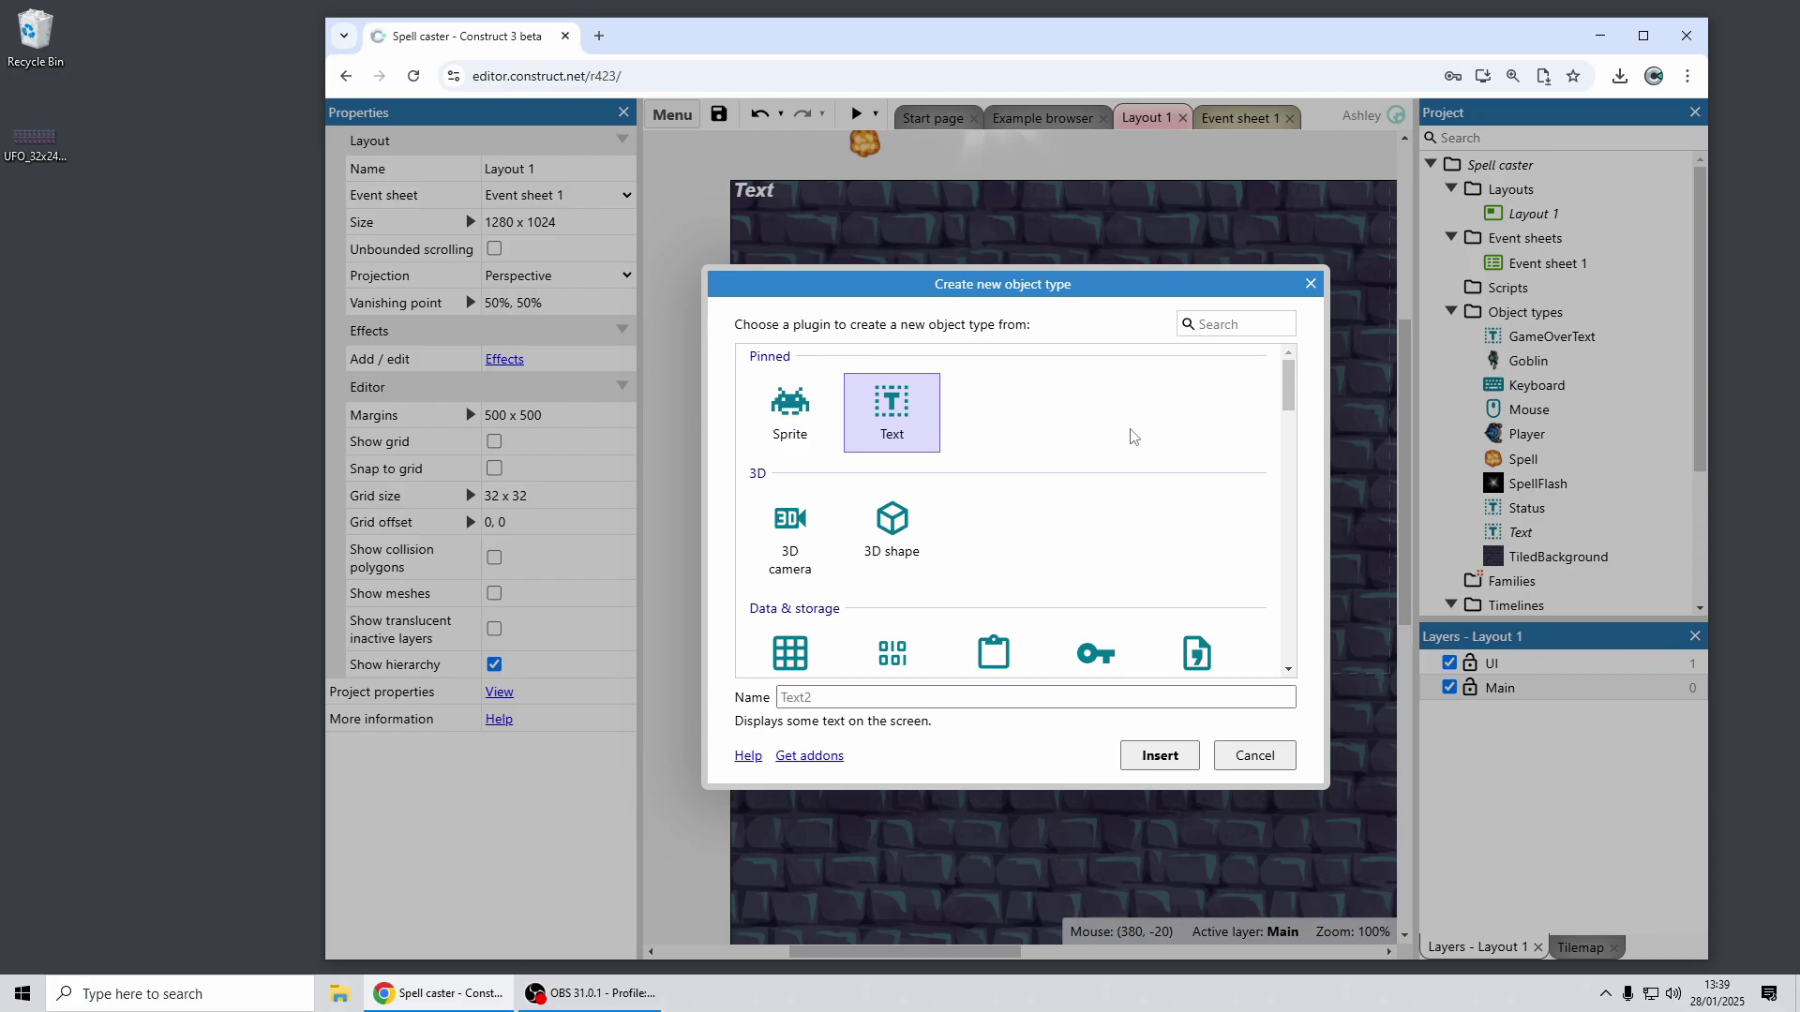
# Step: Try adding a second Keyboard from Input, accept the already-added warning, and cancel the chooser
pyautogui.scroll(-5, 1134, 530)
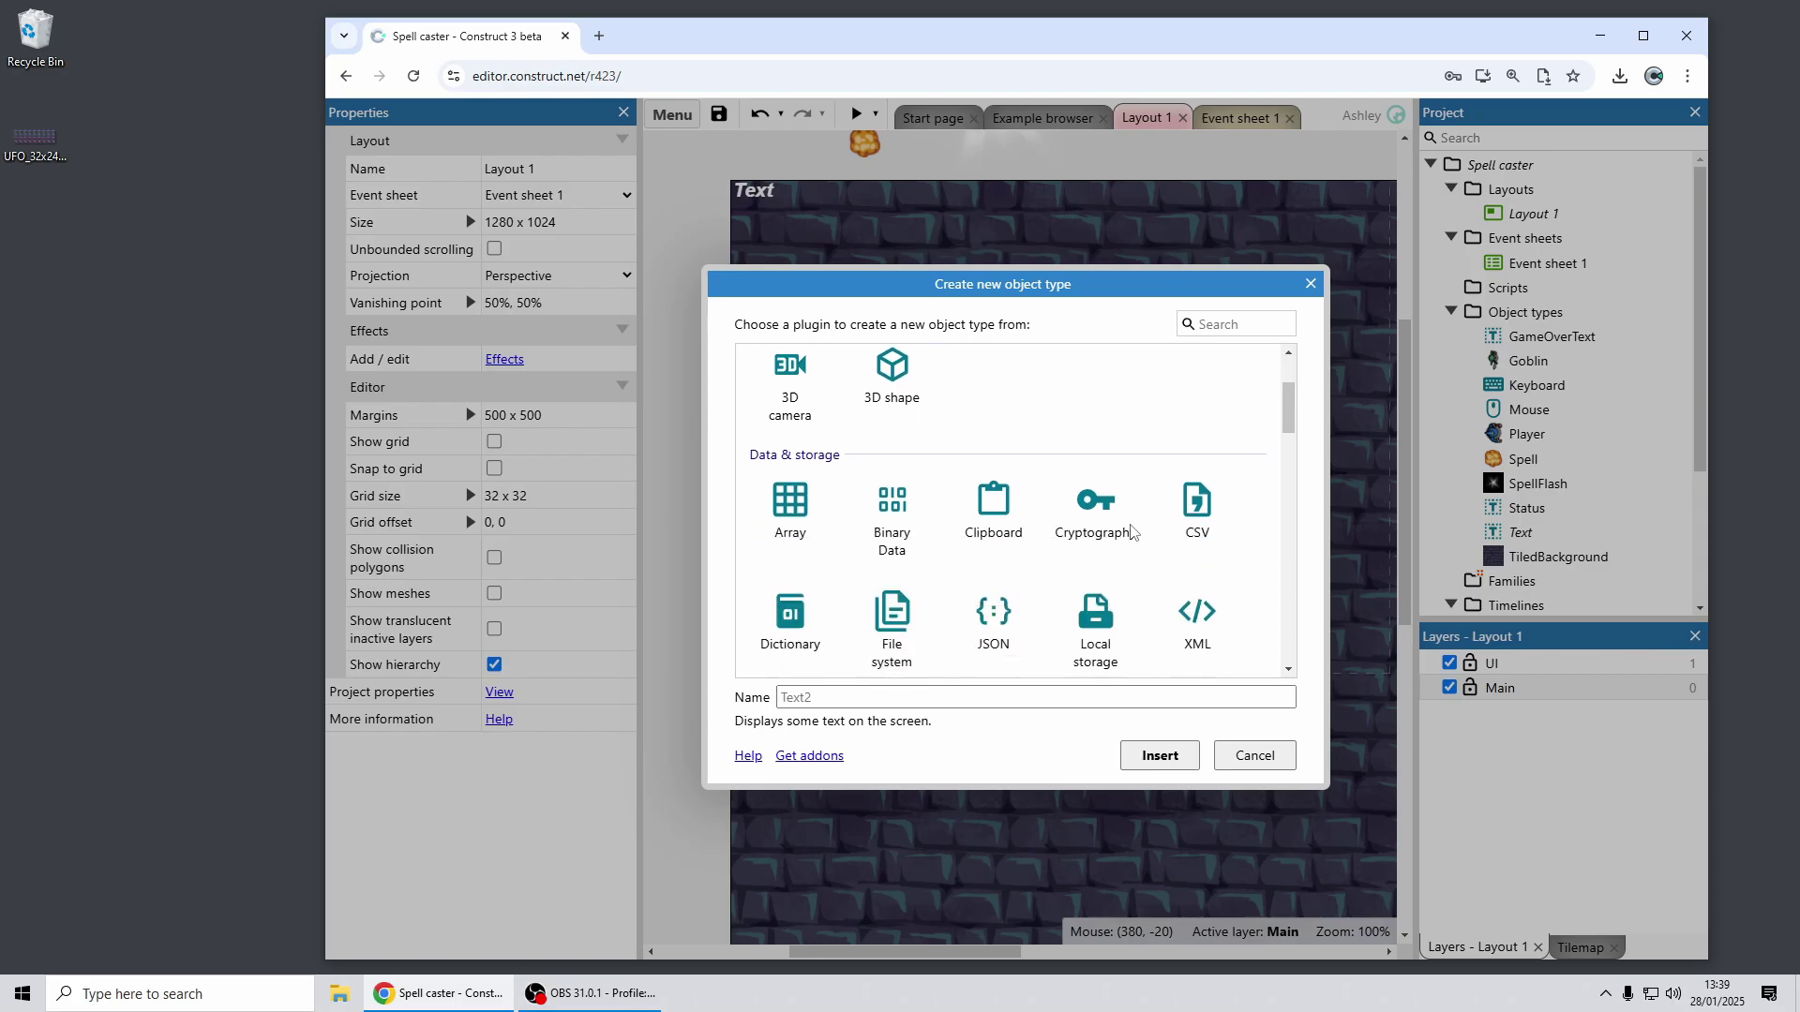
pyautogui.scroll(-3, 1135, 531)
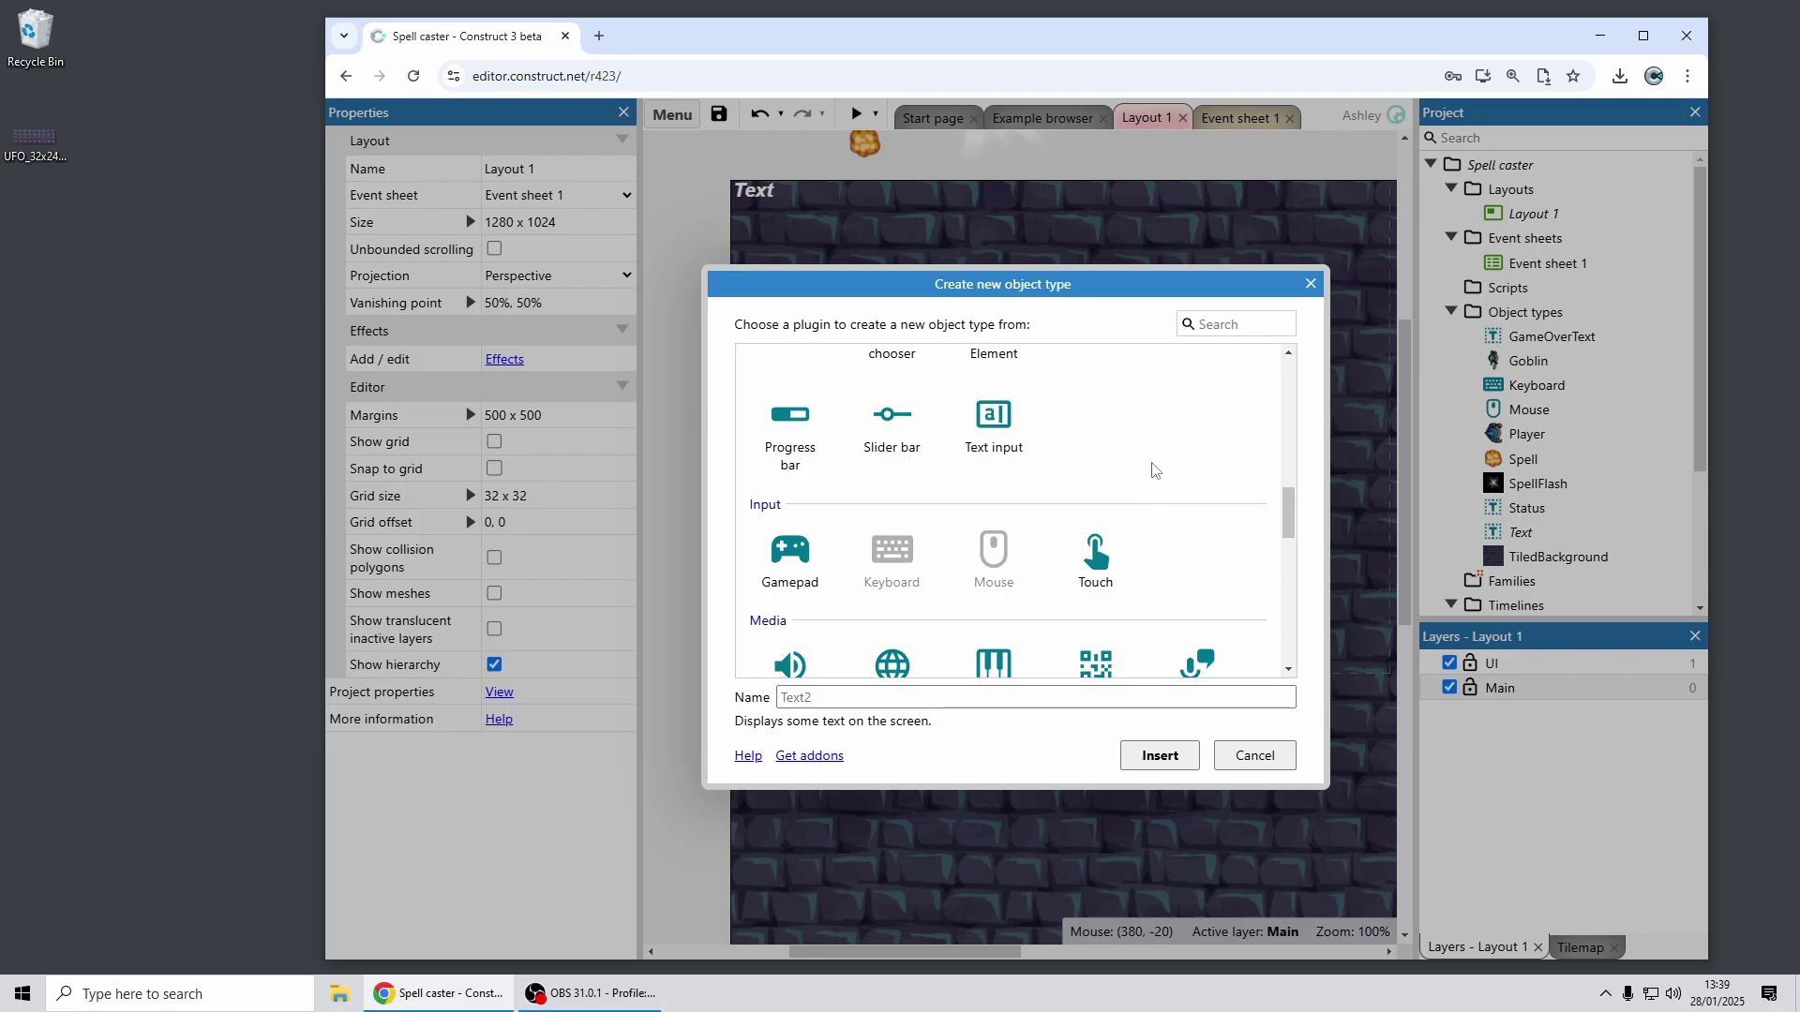
pyautogui.scroll(-1, 1019, 476)
pyautogui.click(1019, 476)
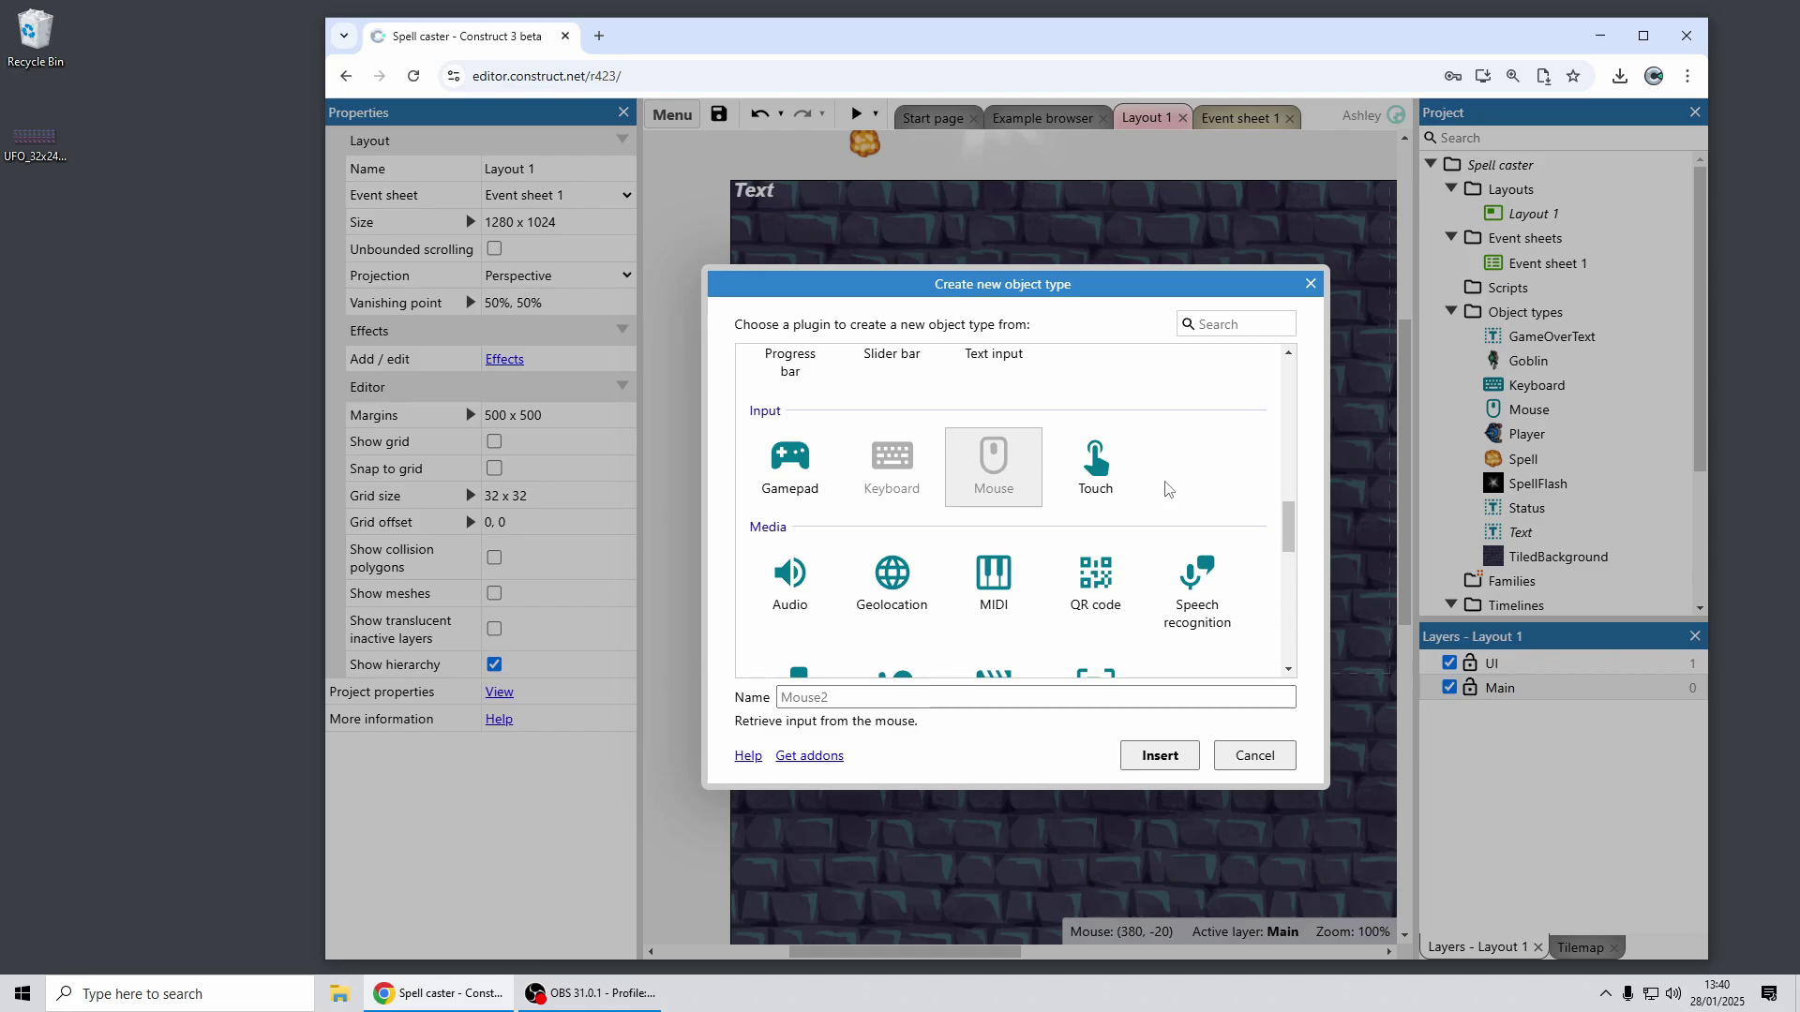
pyautogui.click(888, 474)
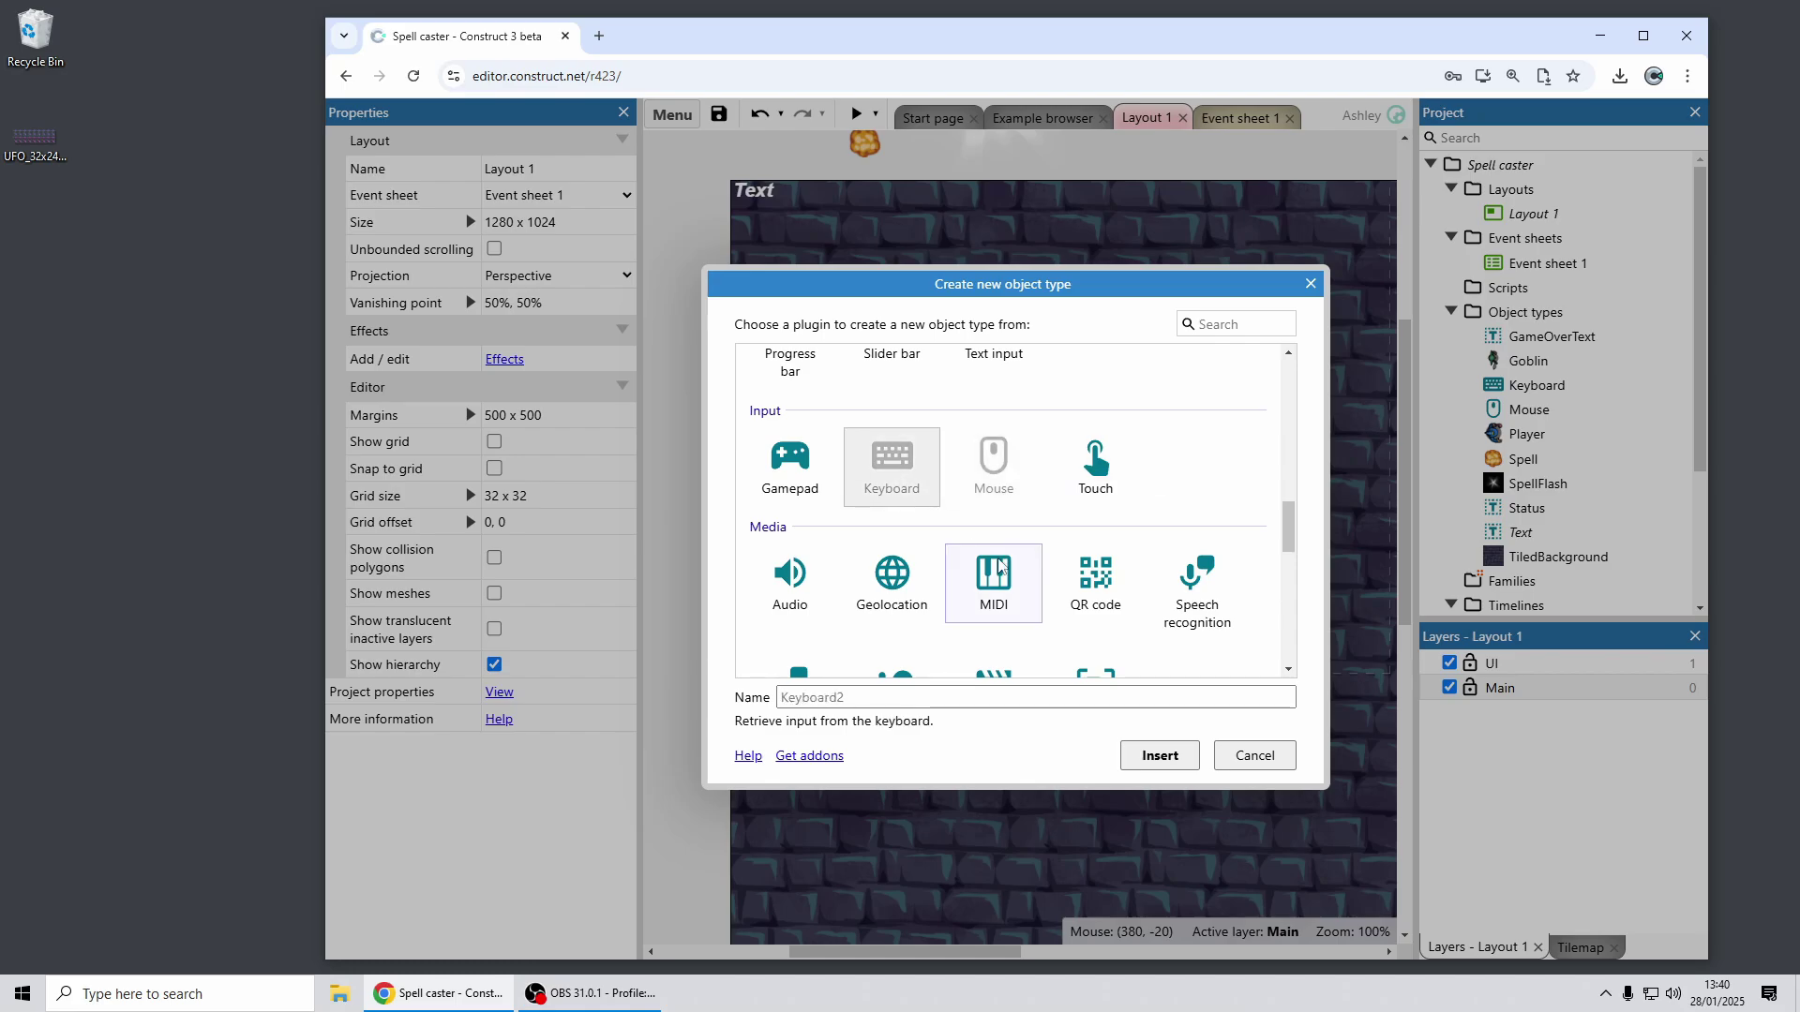
pyautogui.doubleClick(881, 479)
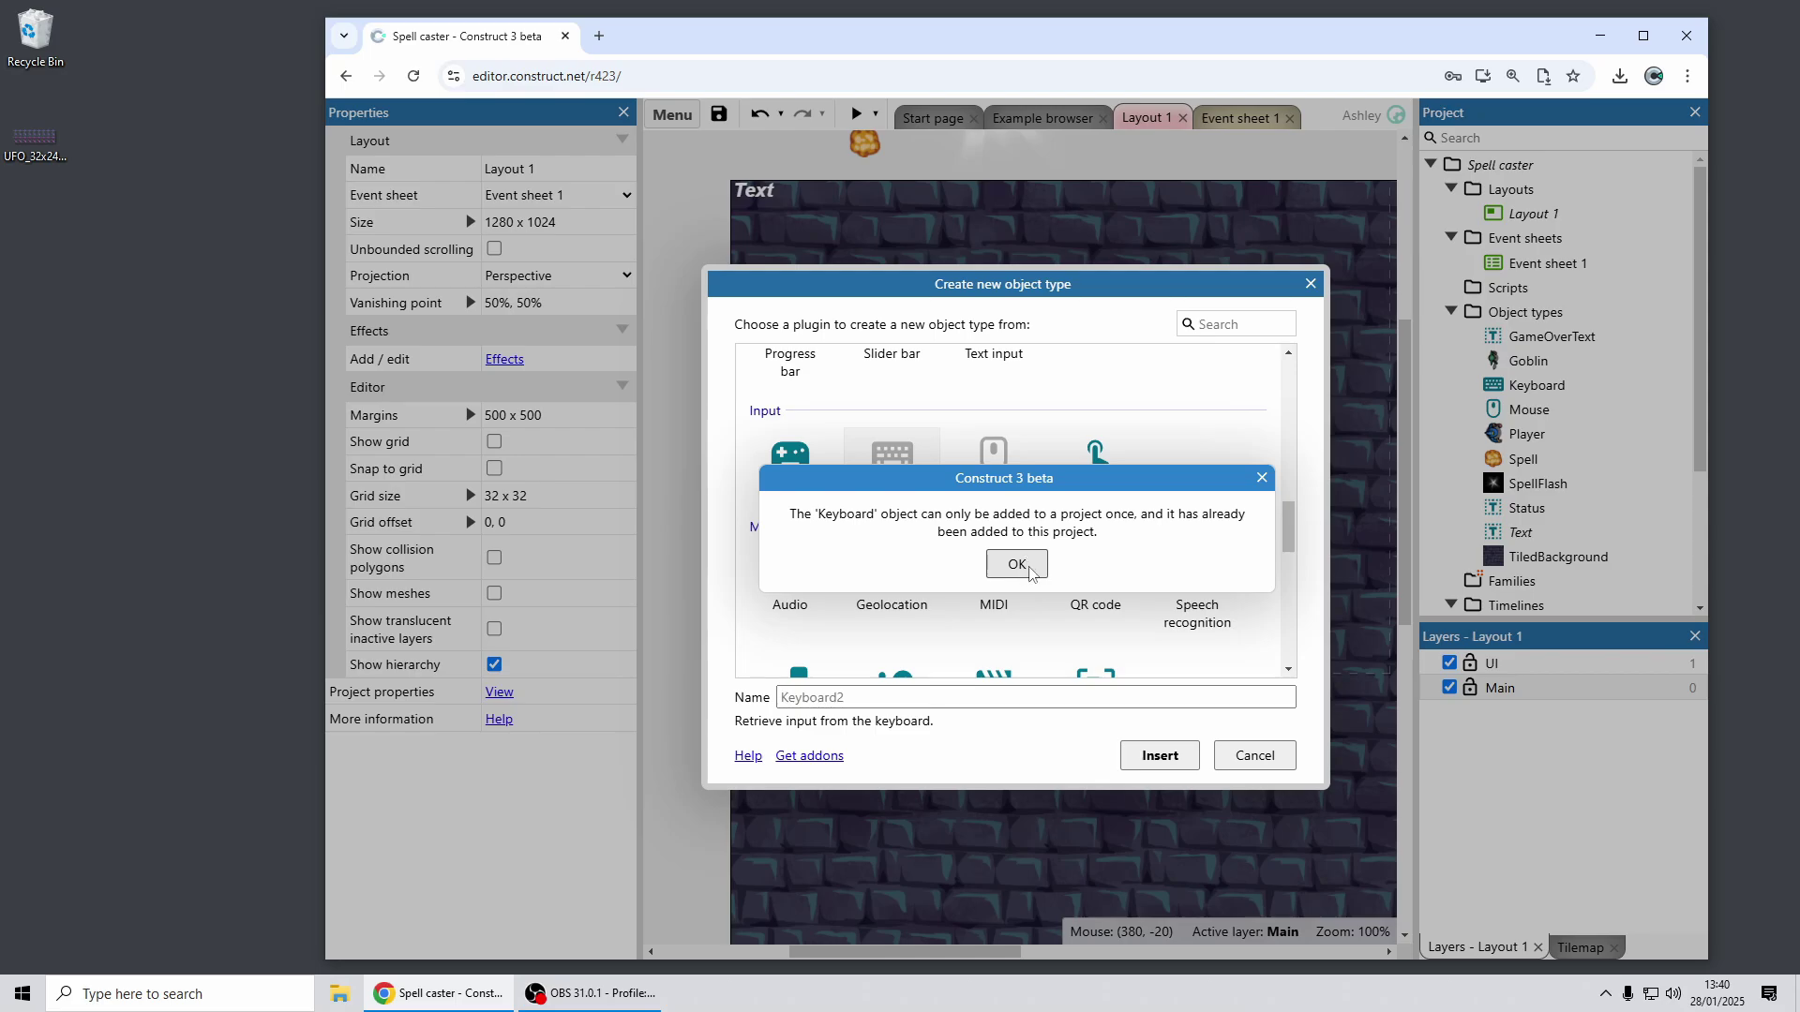
pyautogui.click(1017, 565)
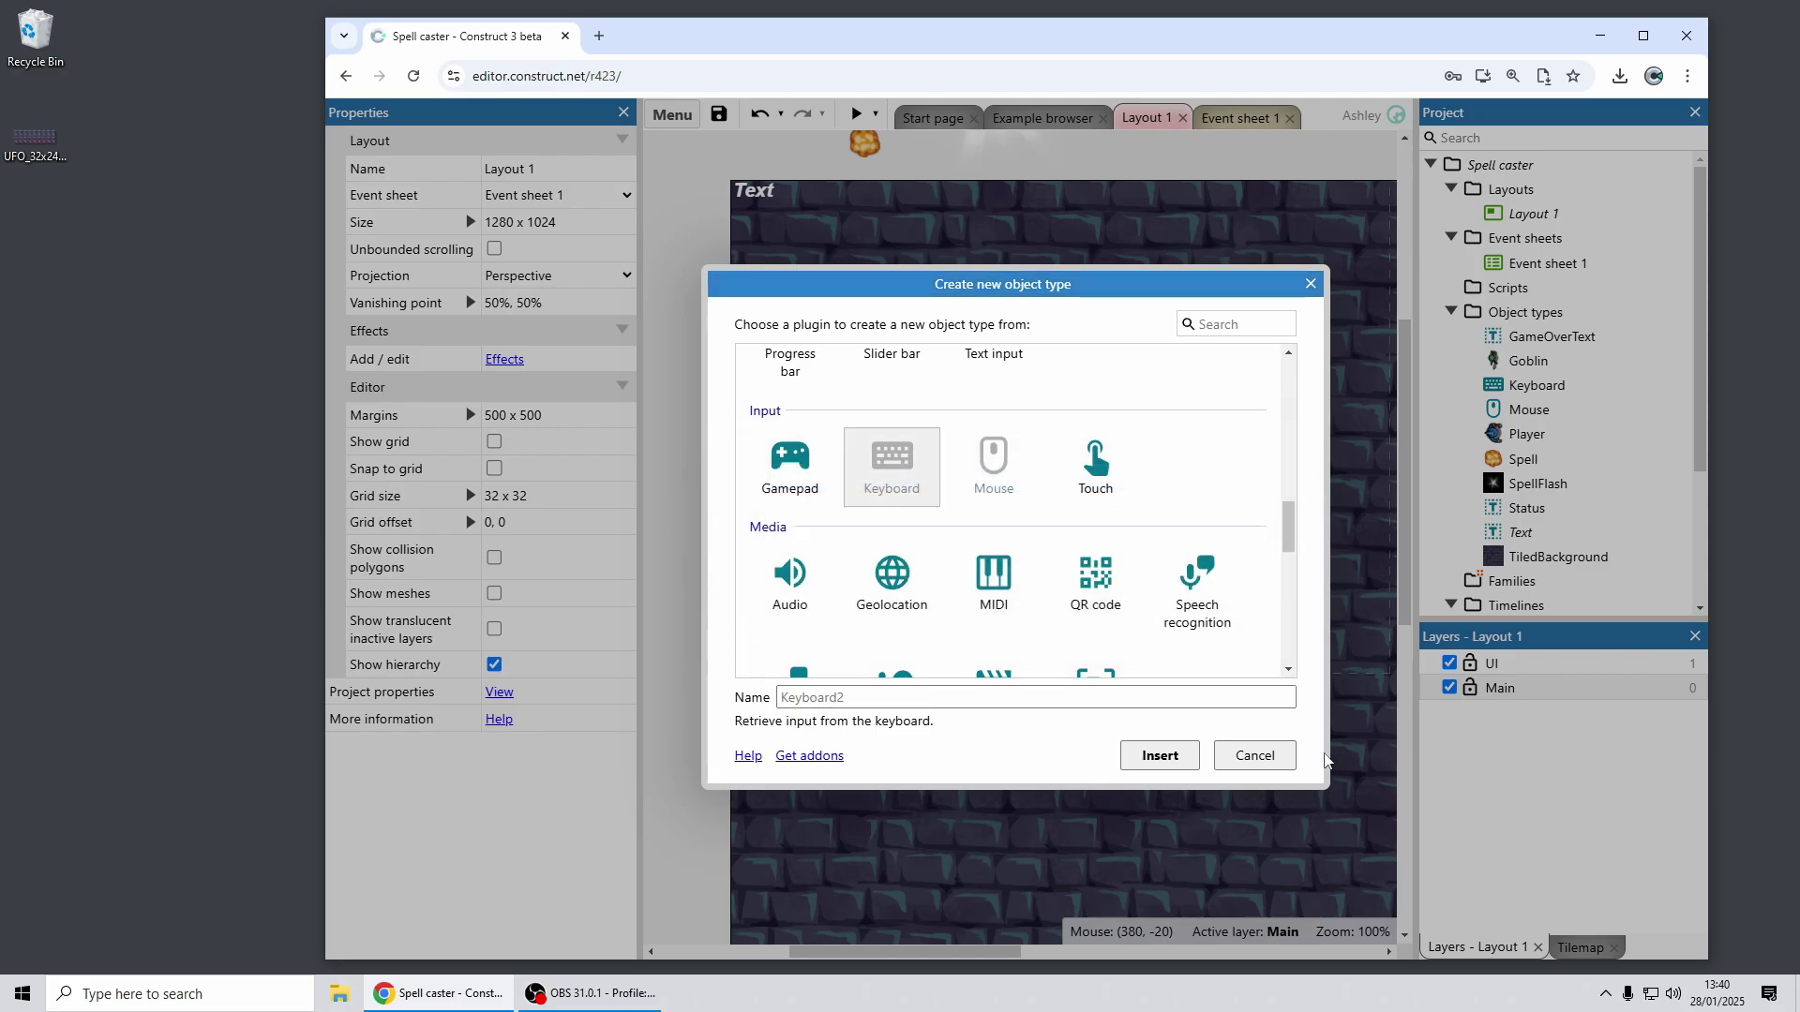
pyautogui.click(1284, 759)
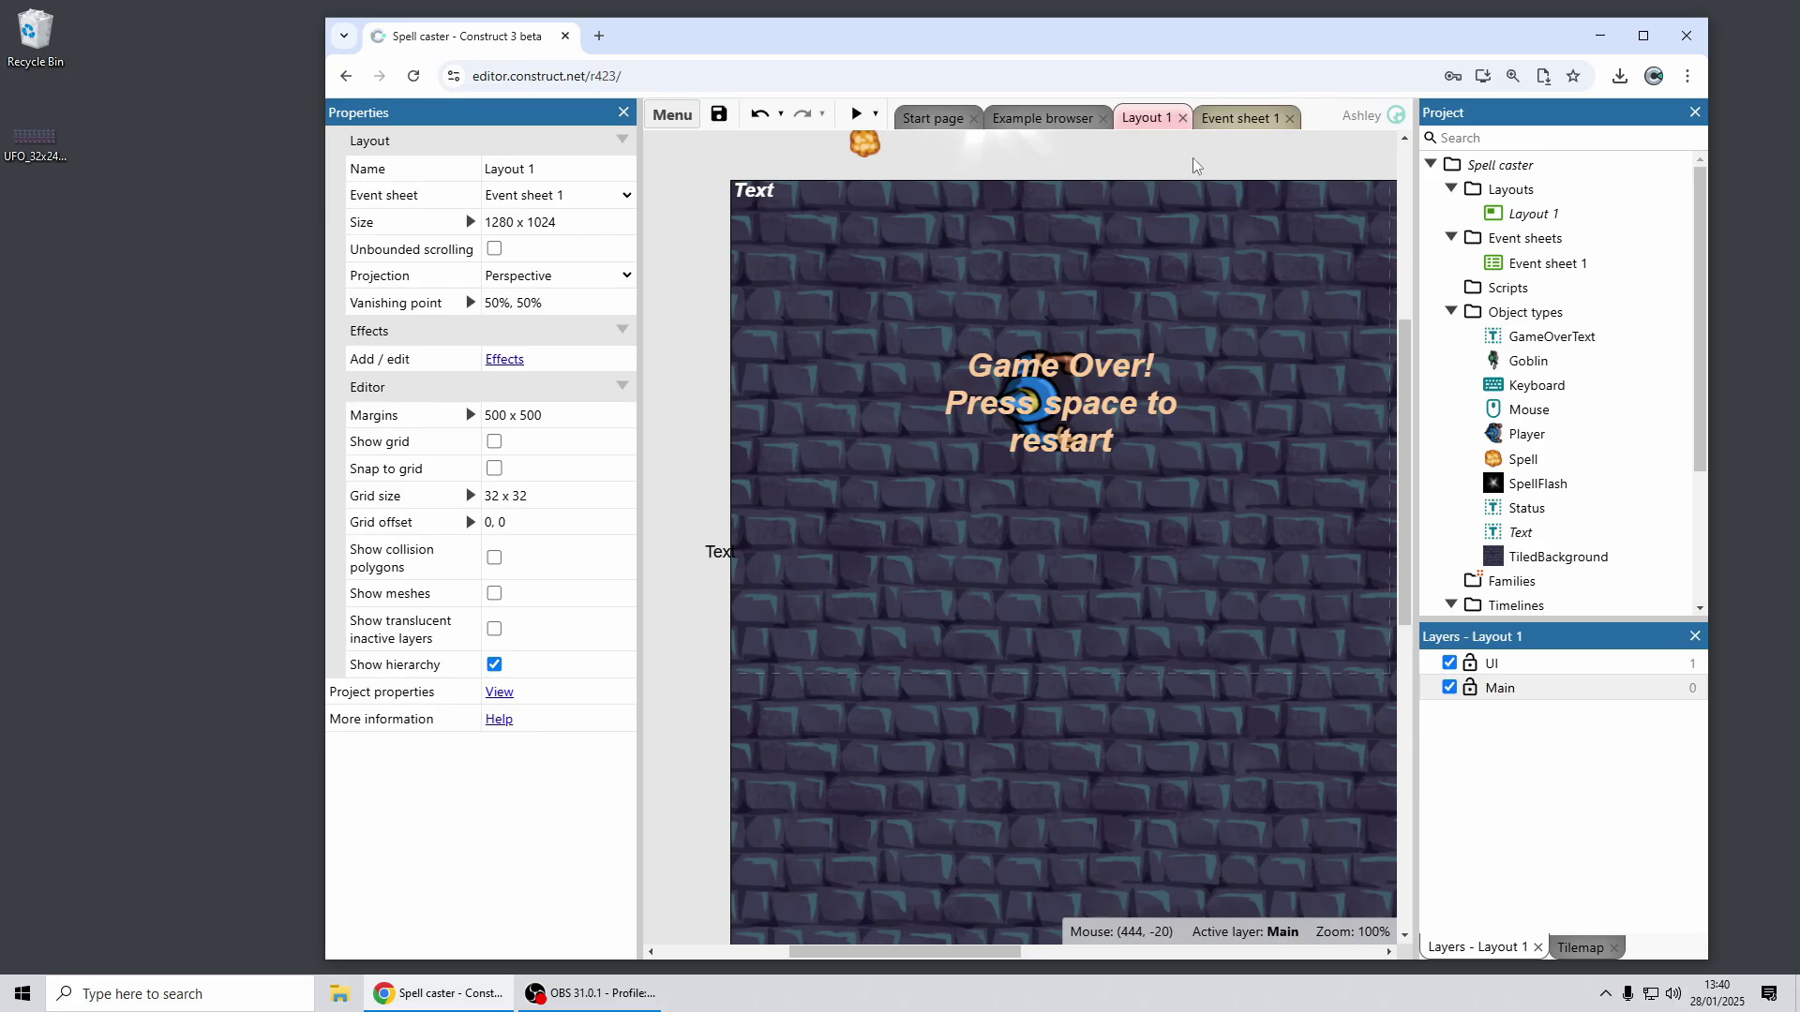
pyautogui.doubleClick(1177, 185)
# Step: Insert a new Sprite object and place it on the layout
pyautogui.scroll(-8, 1080, 544)
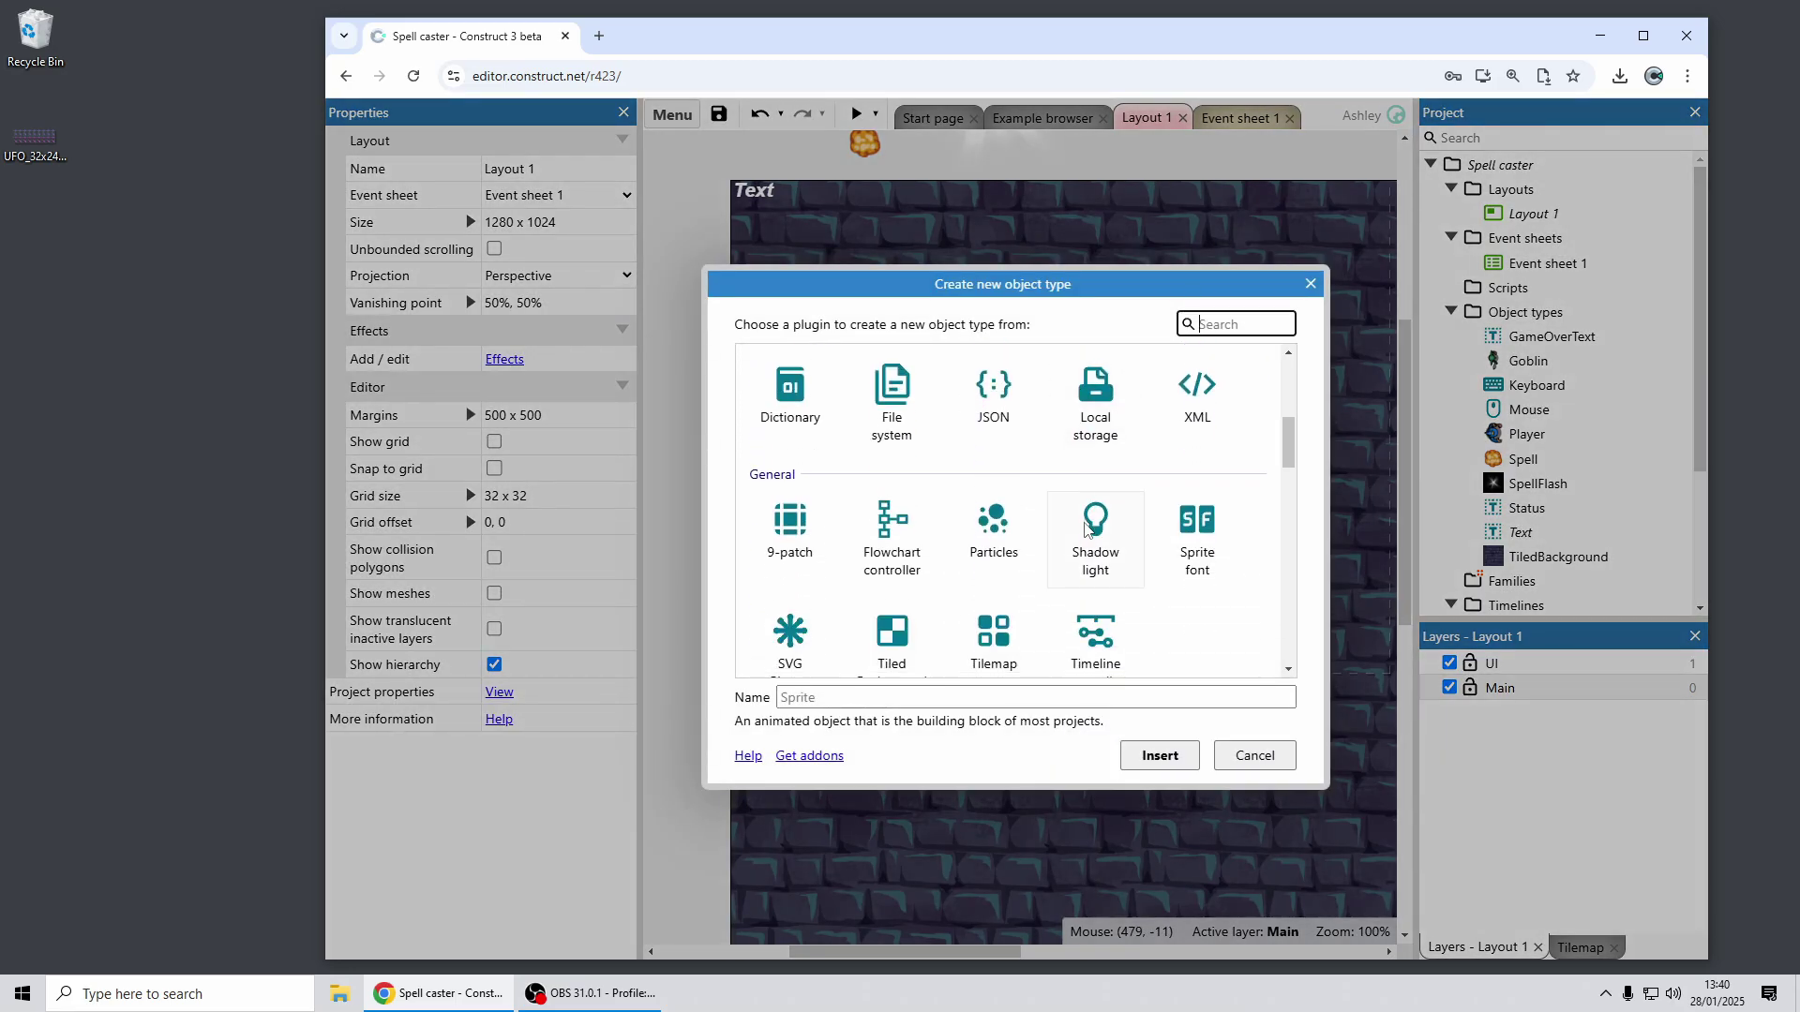
pyautogui.scroll(-4, 1084, 523)
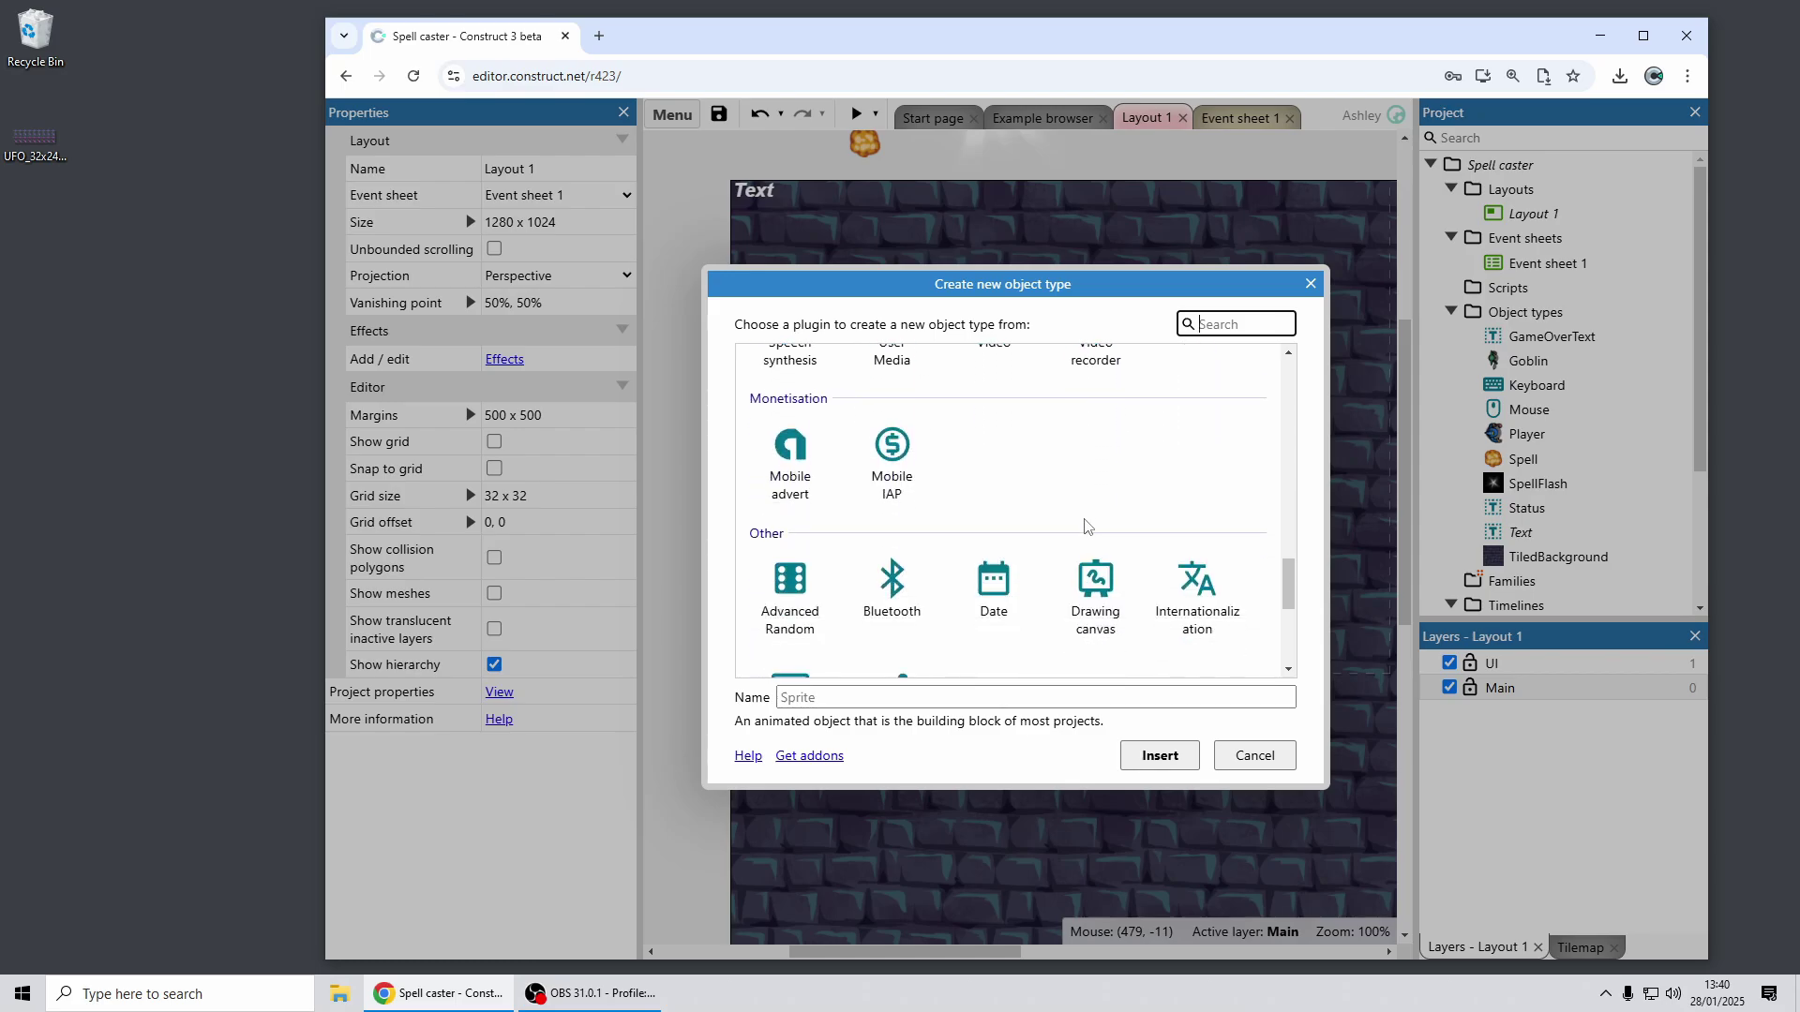
pyautogui.scroll(12, 1084, 523)
pyautogui.doubleClick(790, 407)
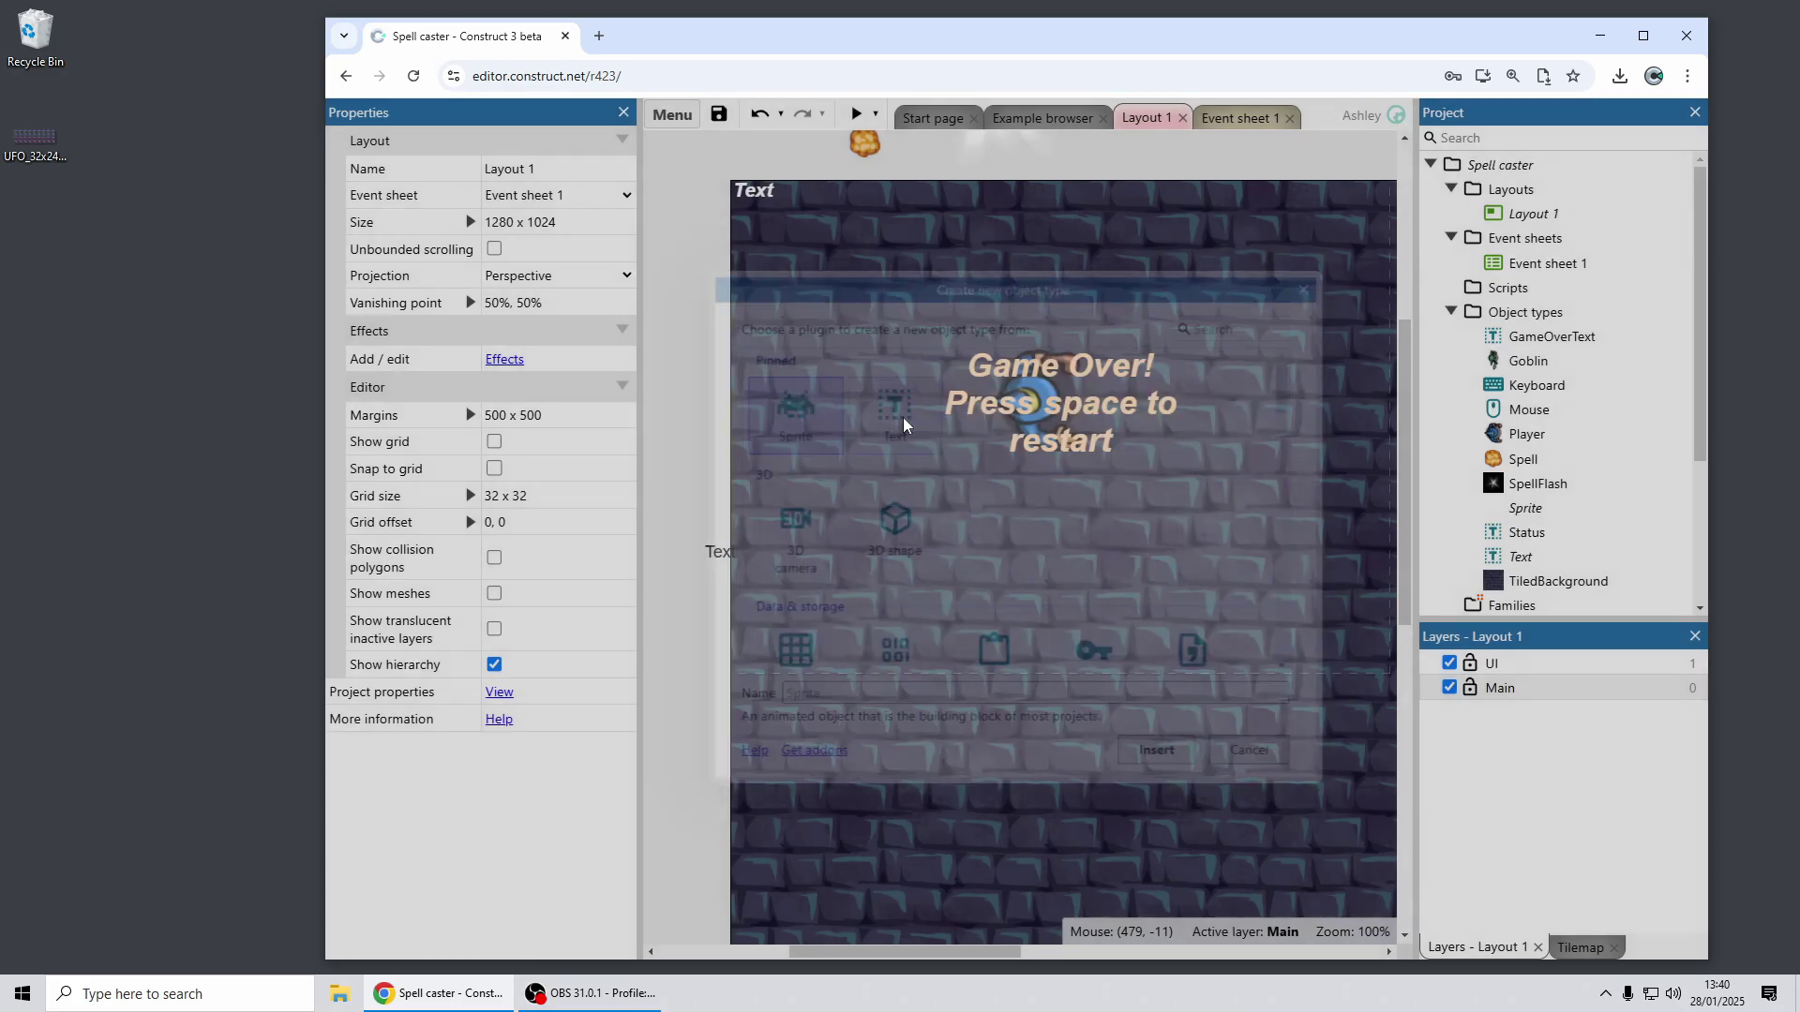
pyautogui.click(940, 416)
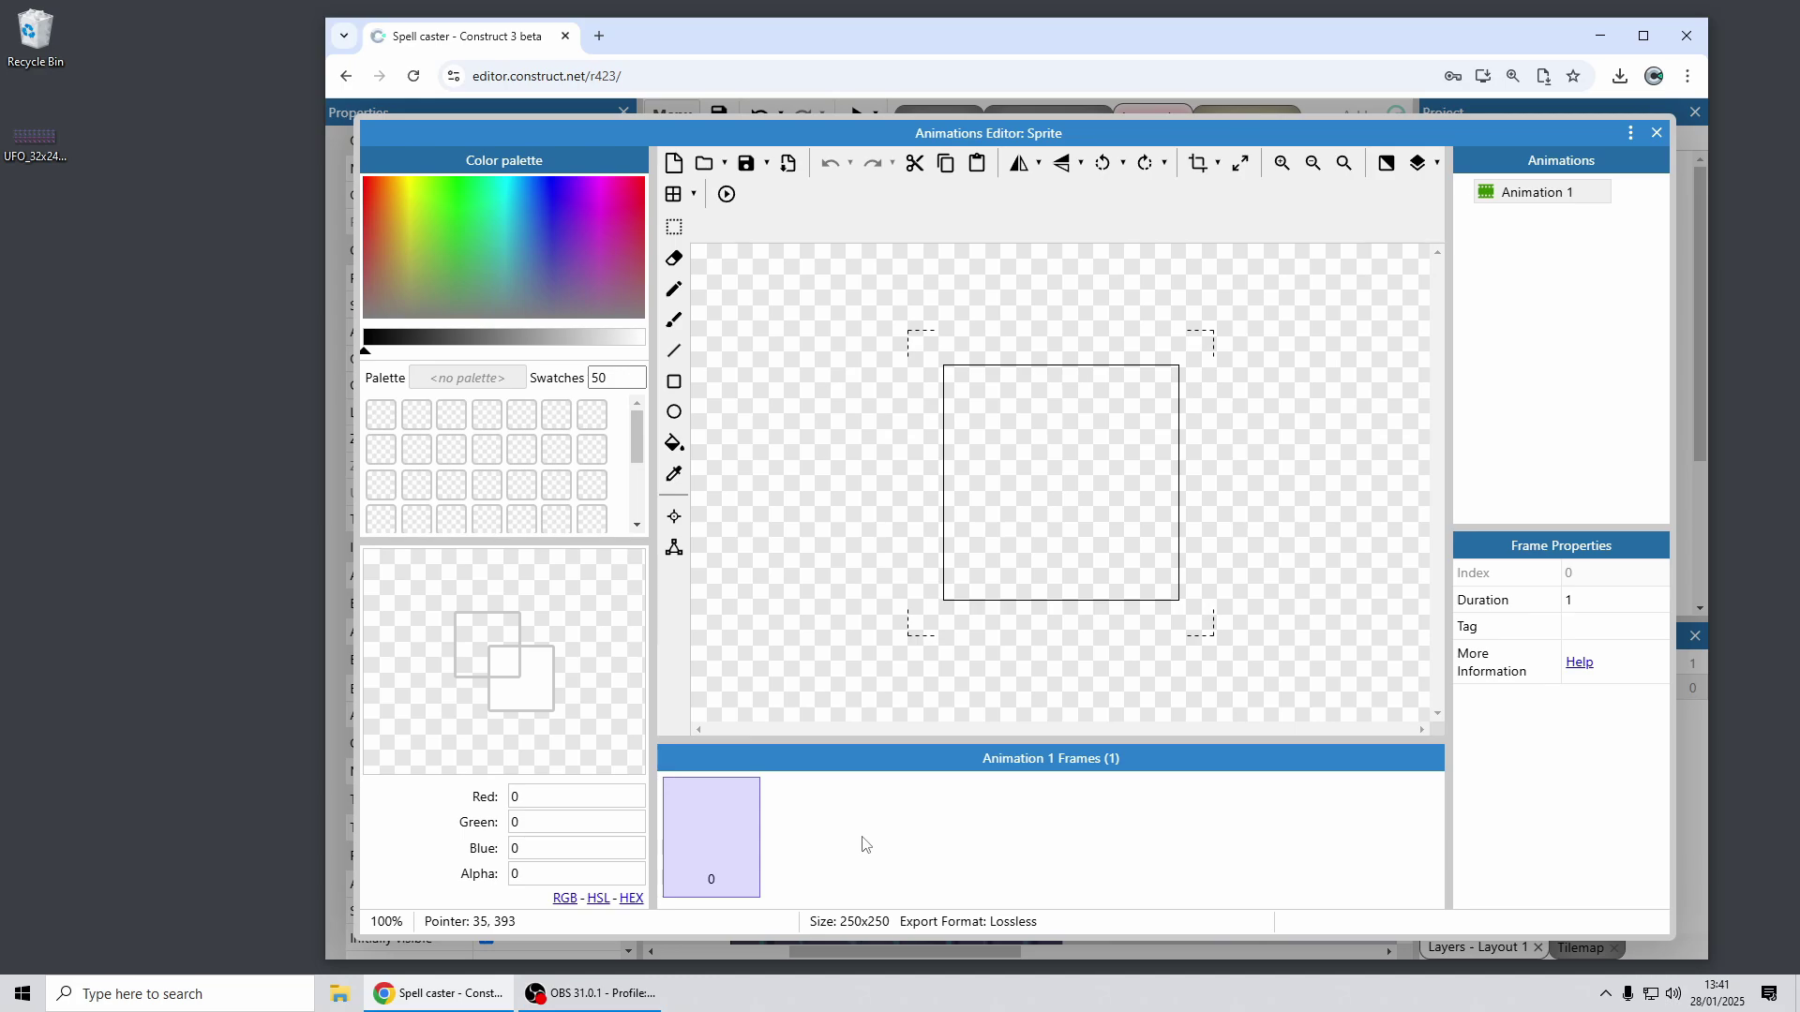
# Step: Import frames from sheet using the UFO_32x24-Spritesheet.png file
pyautogui.rightClick(815, 824)
pyautogui.moveTo(908, 765)
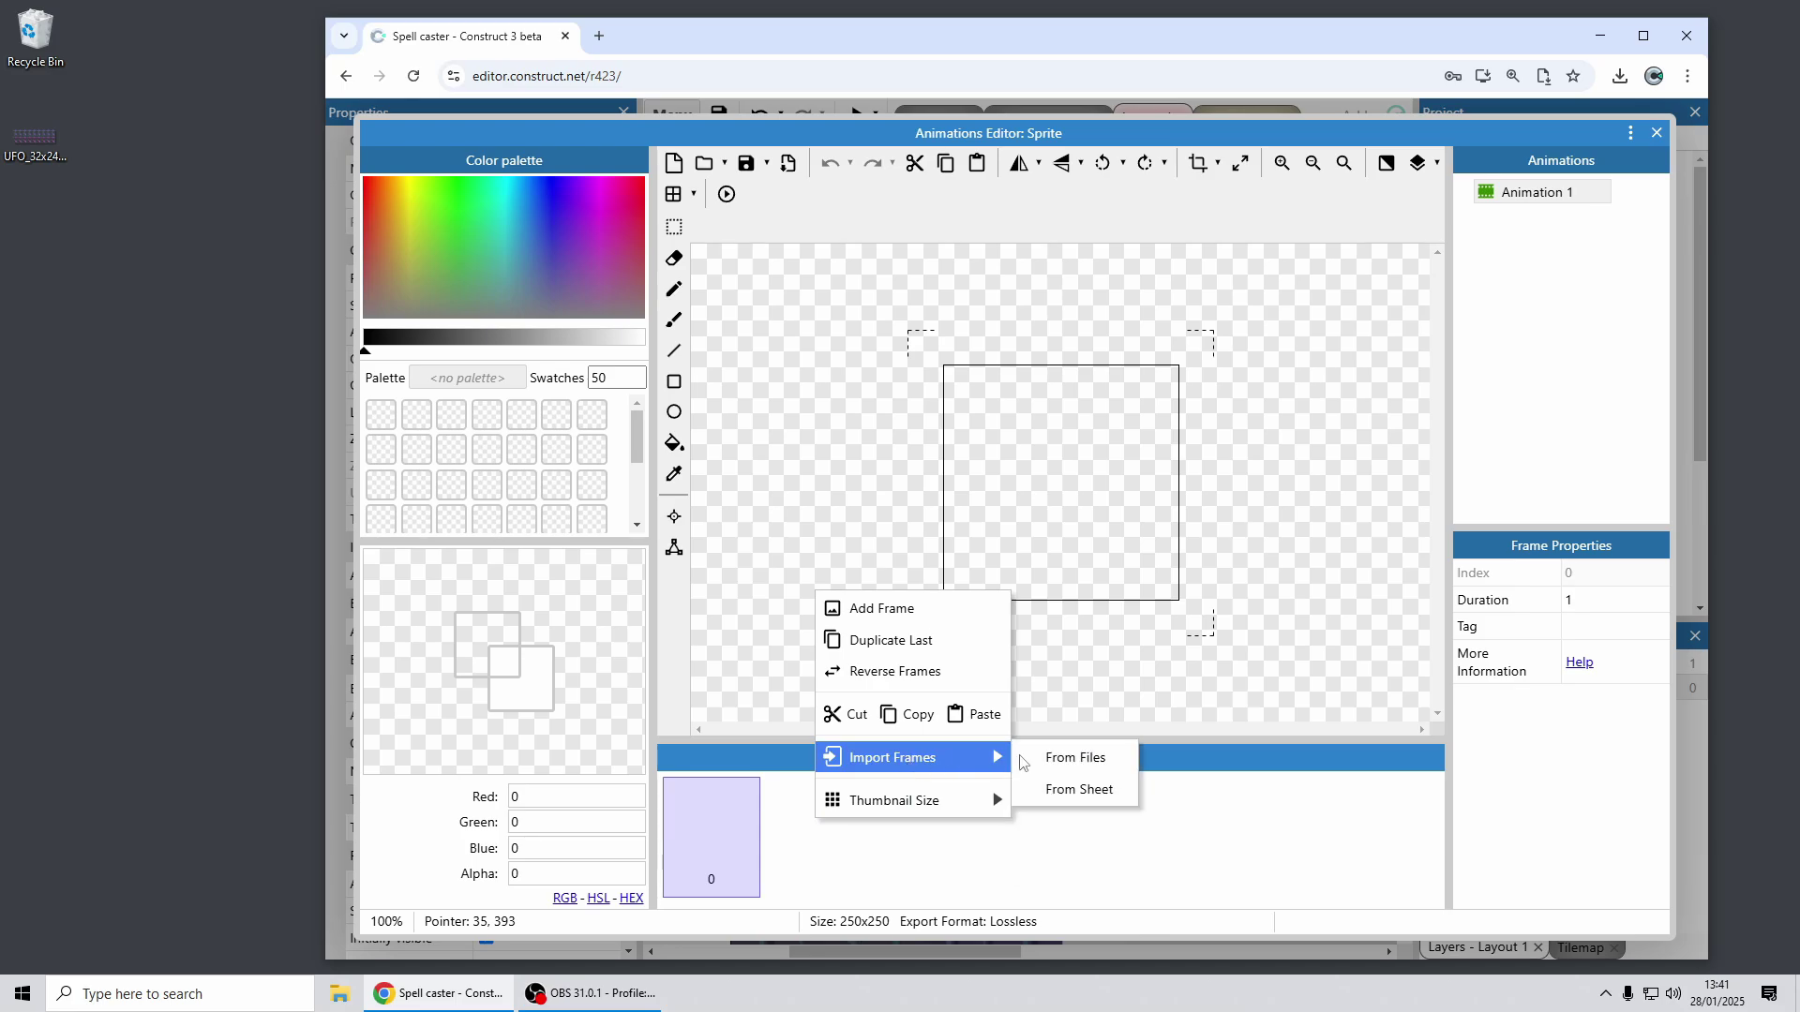
pyautogui.click(1104, 791)
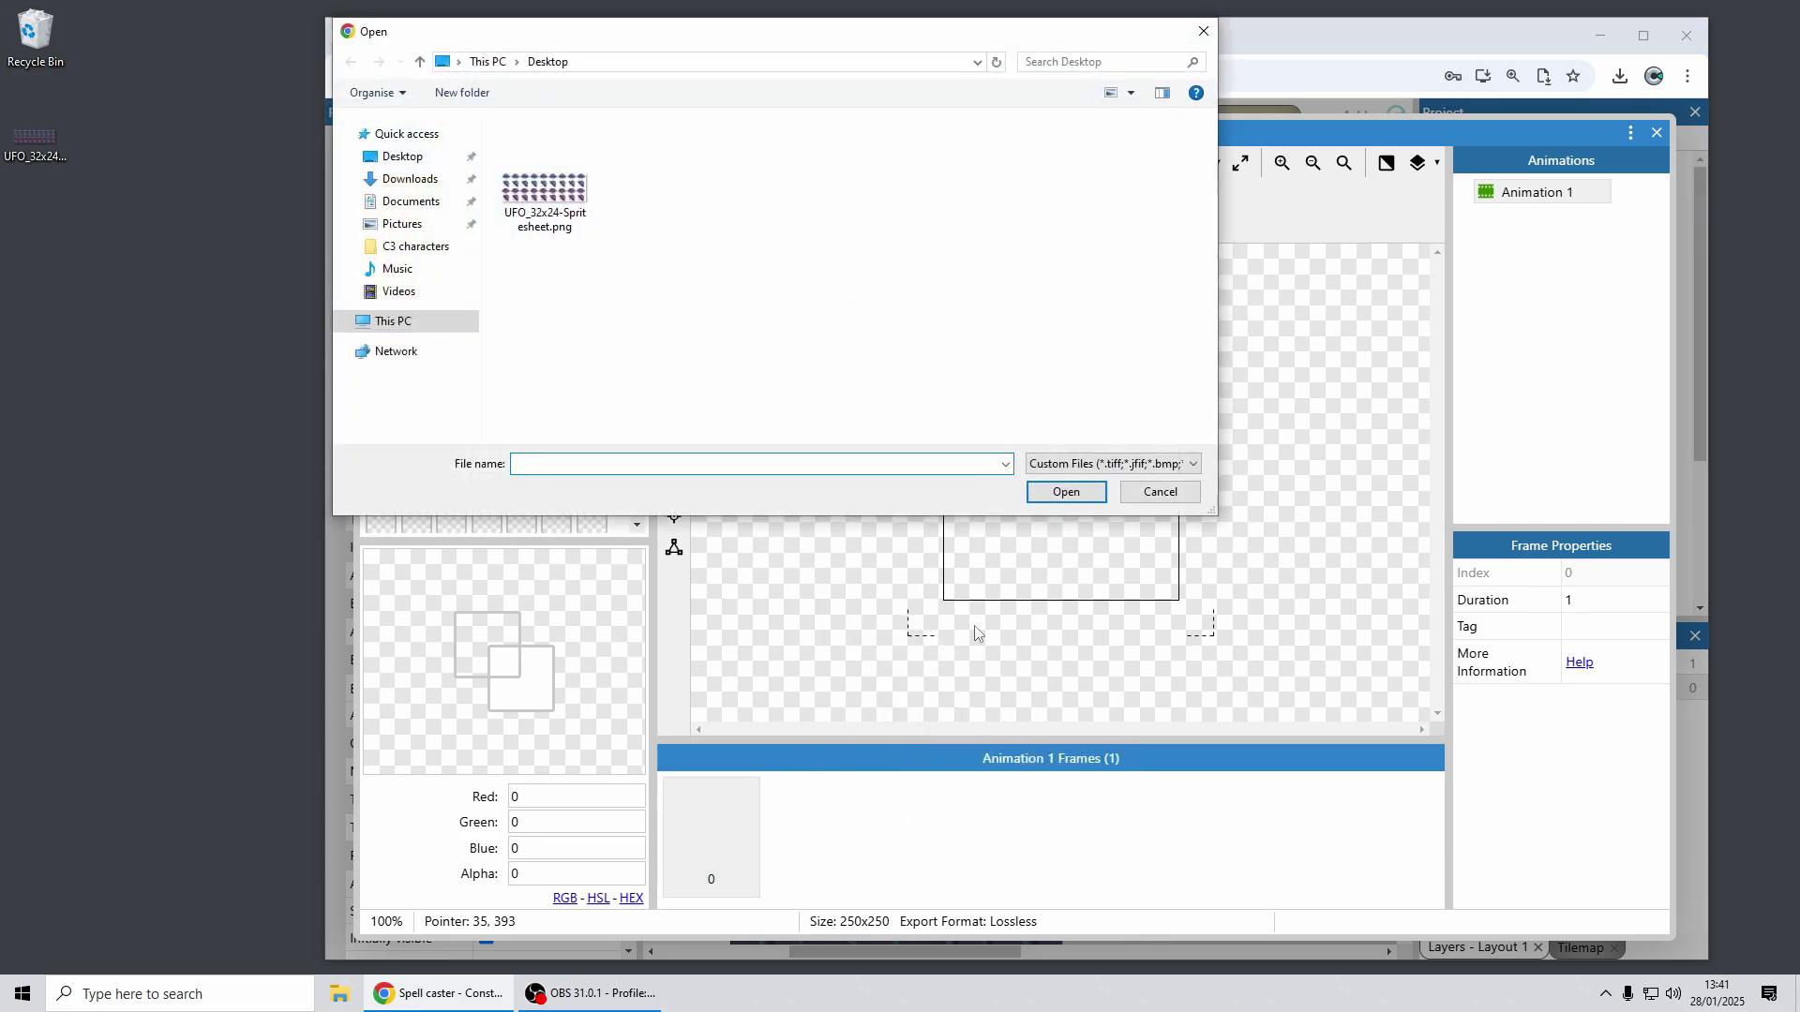
pyautogui.click(562, 199)
pyautogui.doubleClick(562, 200)
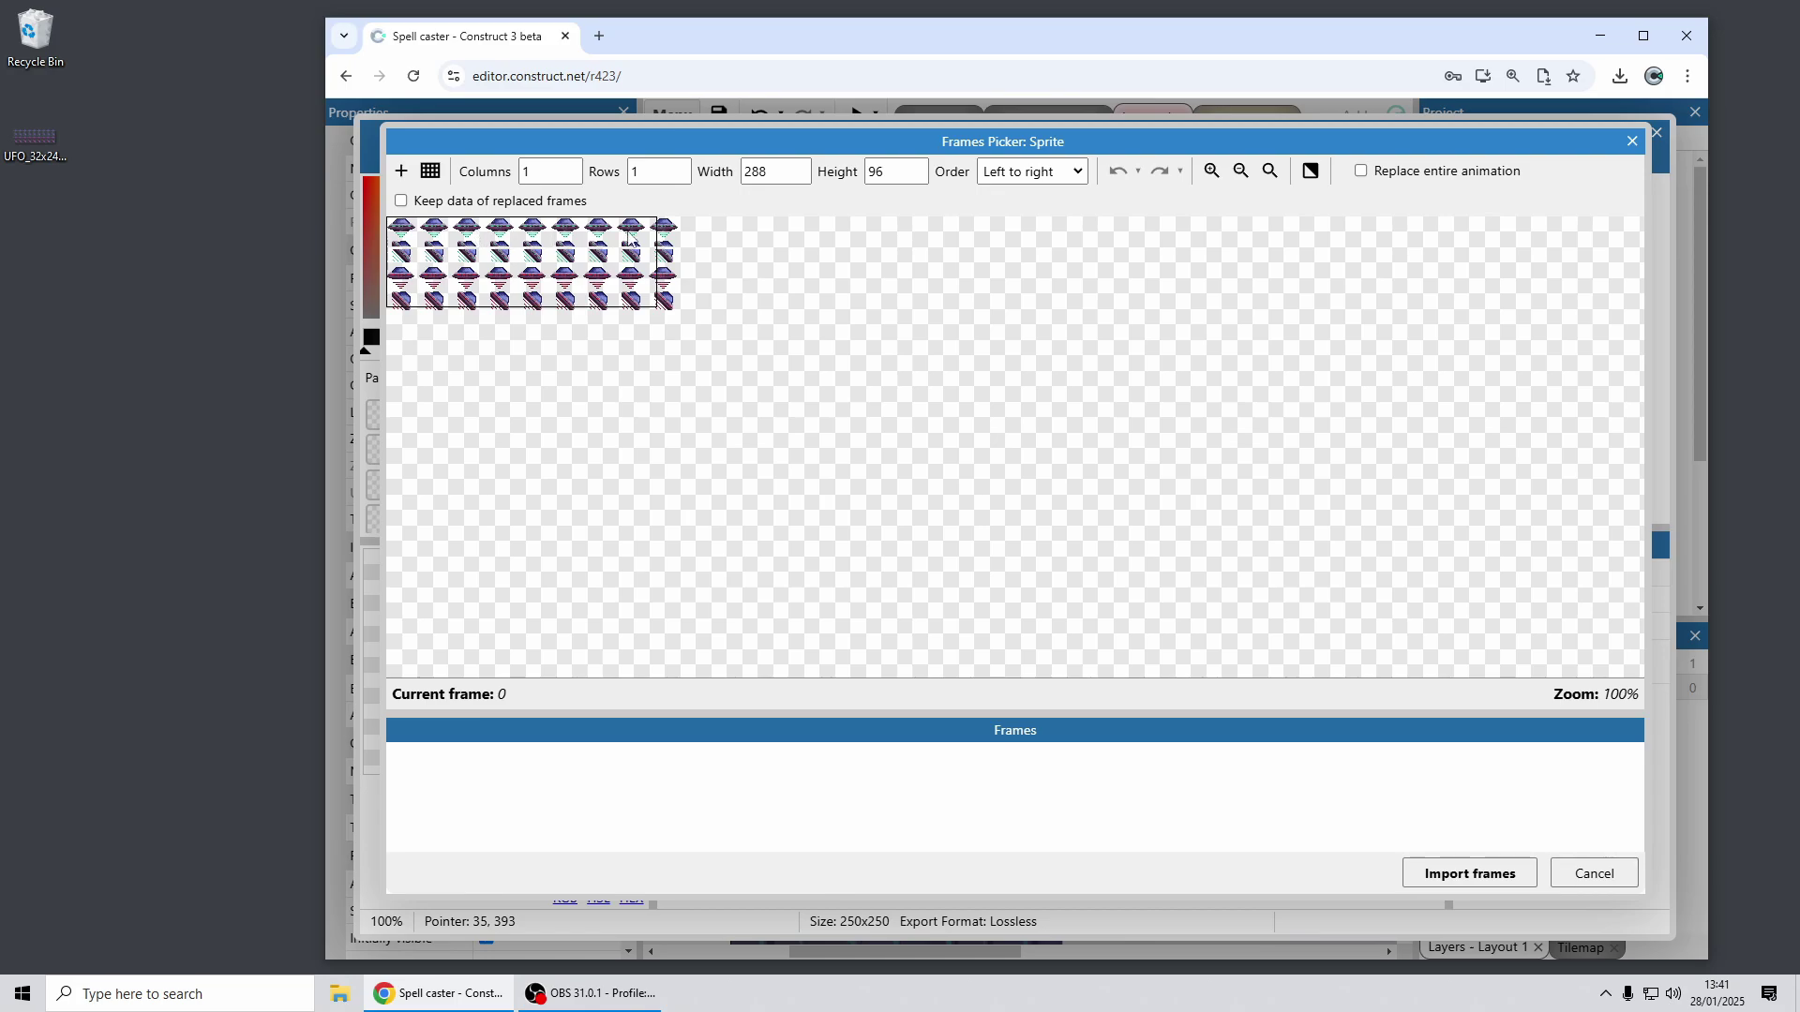
# Step: Split the sheet into 9 columns and 4 rows, add row 3, and import the nine frames
pyautogui.click(572, 167)
pyautogui.click(572, 167)
pyautogui.click(571, 167)
pyautogui.click(571, 167)
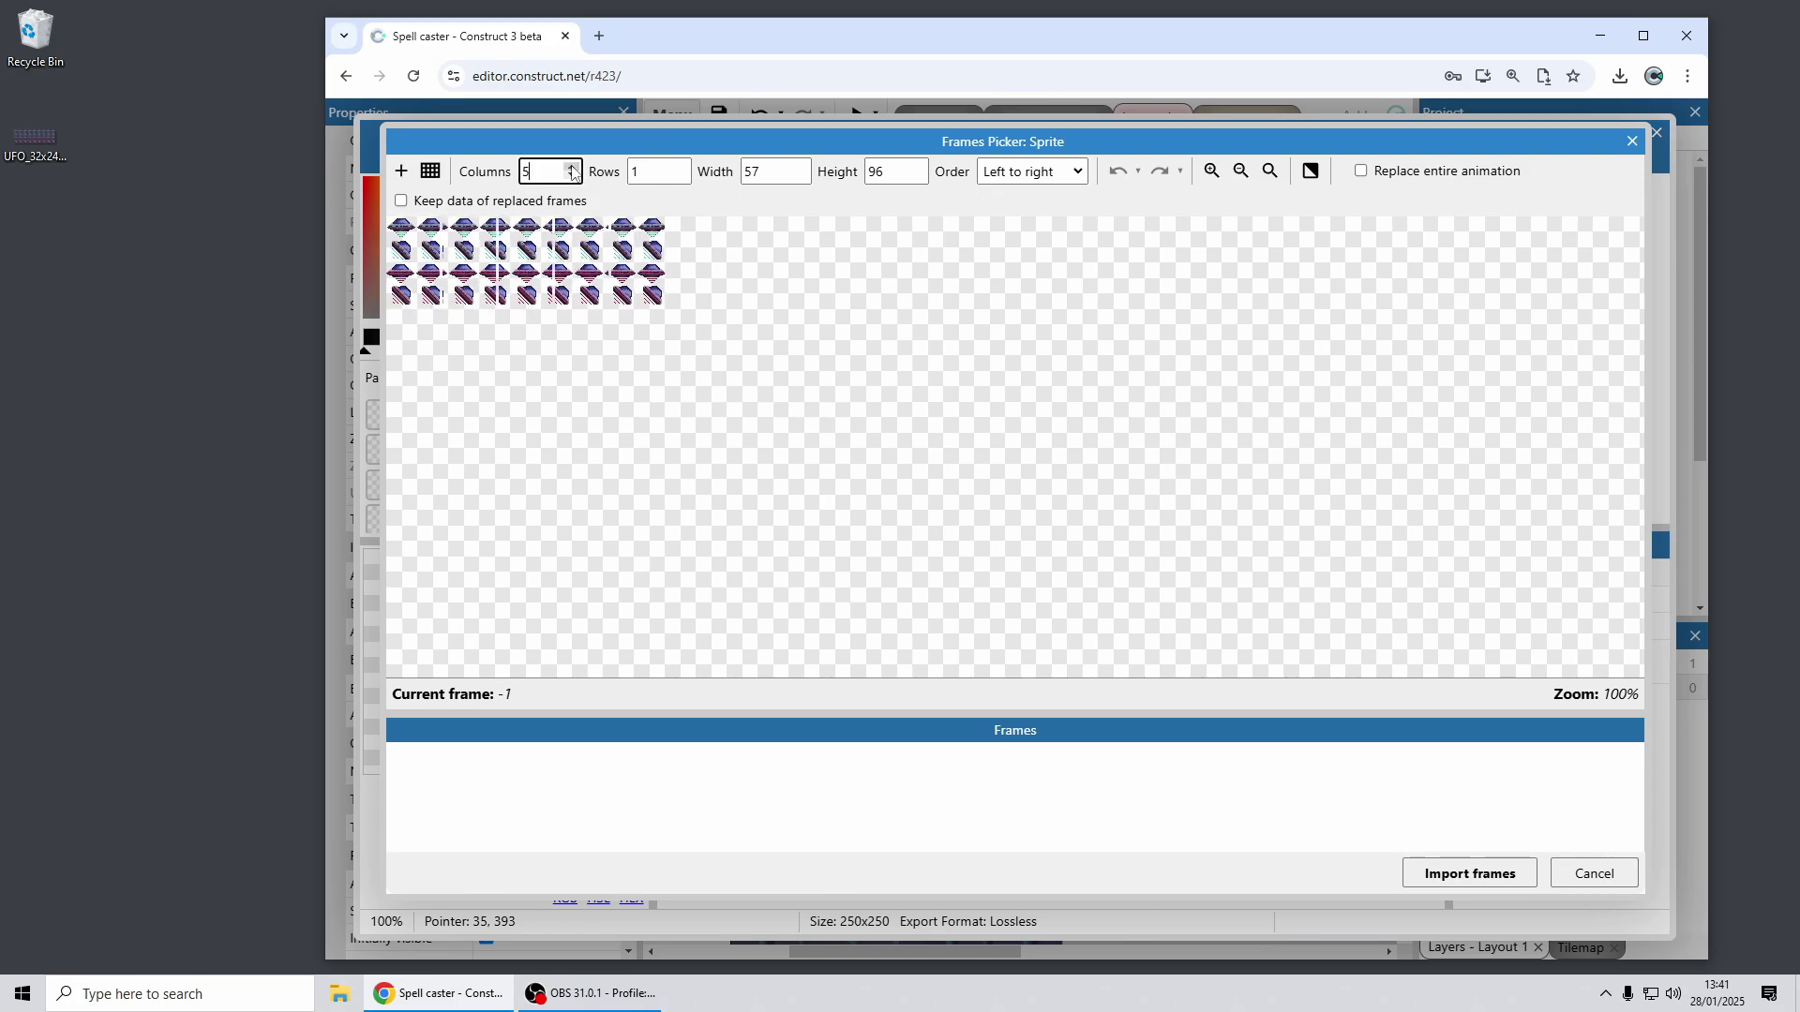
pyautogui.click(572, 167)
pyautogui.click(571, 167)
pyautogui.click(571, 167)
pyautogui.click(571, 167)
pyautogui.click(680, 167)
pyautogui.click(680, 167)
pyautogui.click(679, 167)
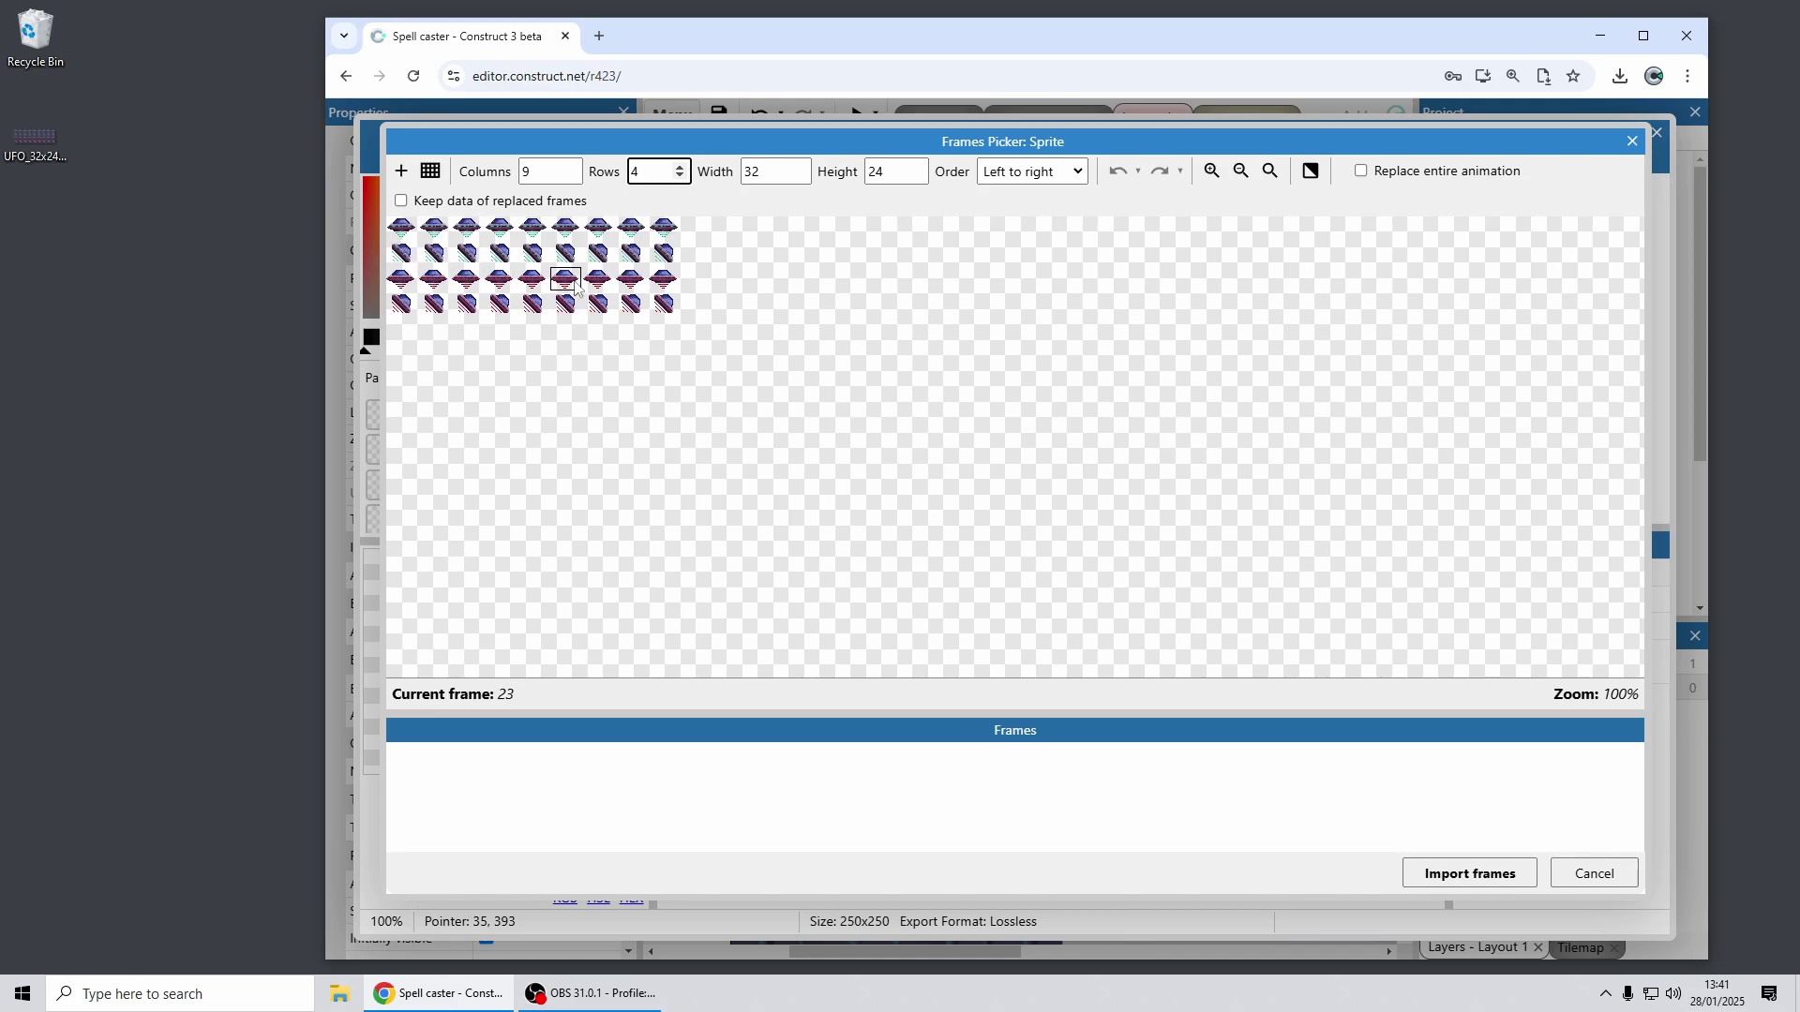
pyautogui.moveTo(401, 278); pyautogui.dragTo(670, 283)
pyautogui.rightClick(673, 293)
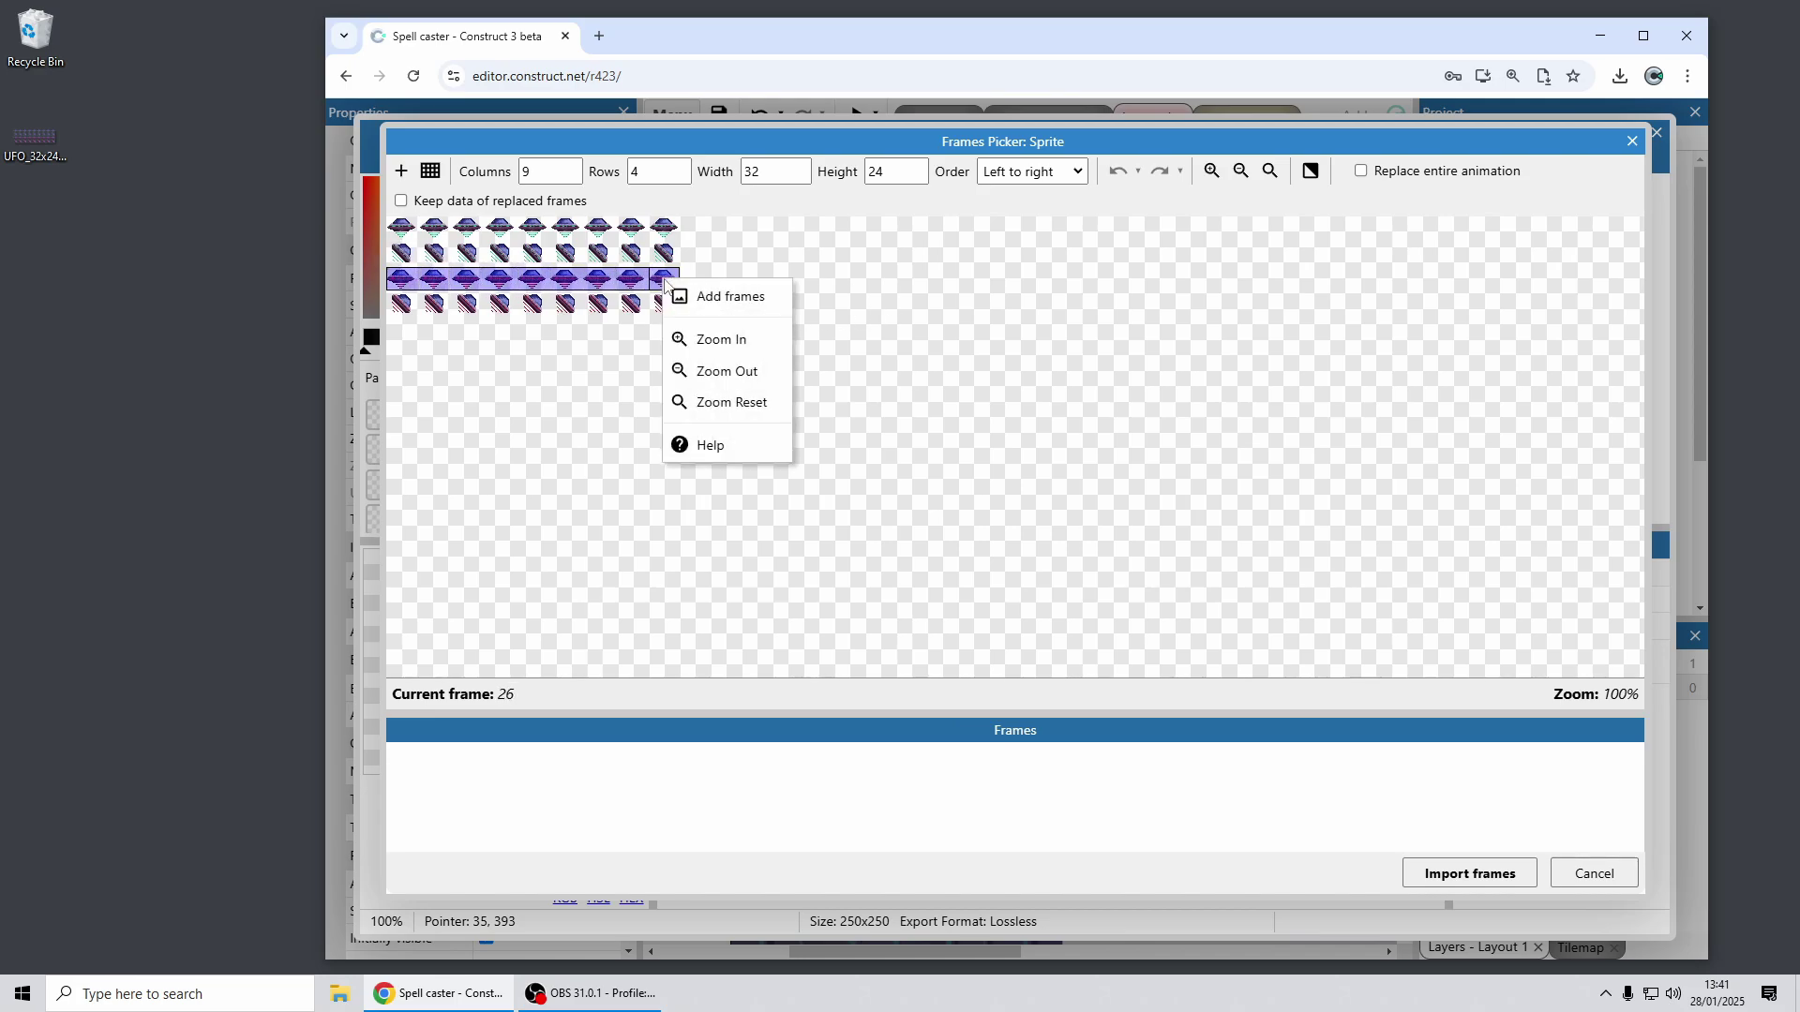
pyautogui.click(689, 296)
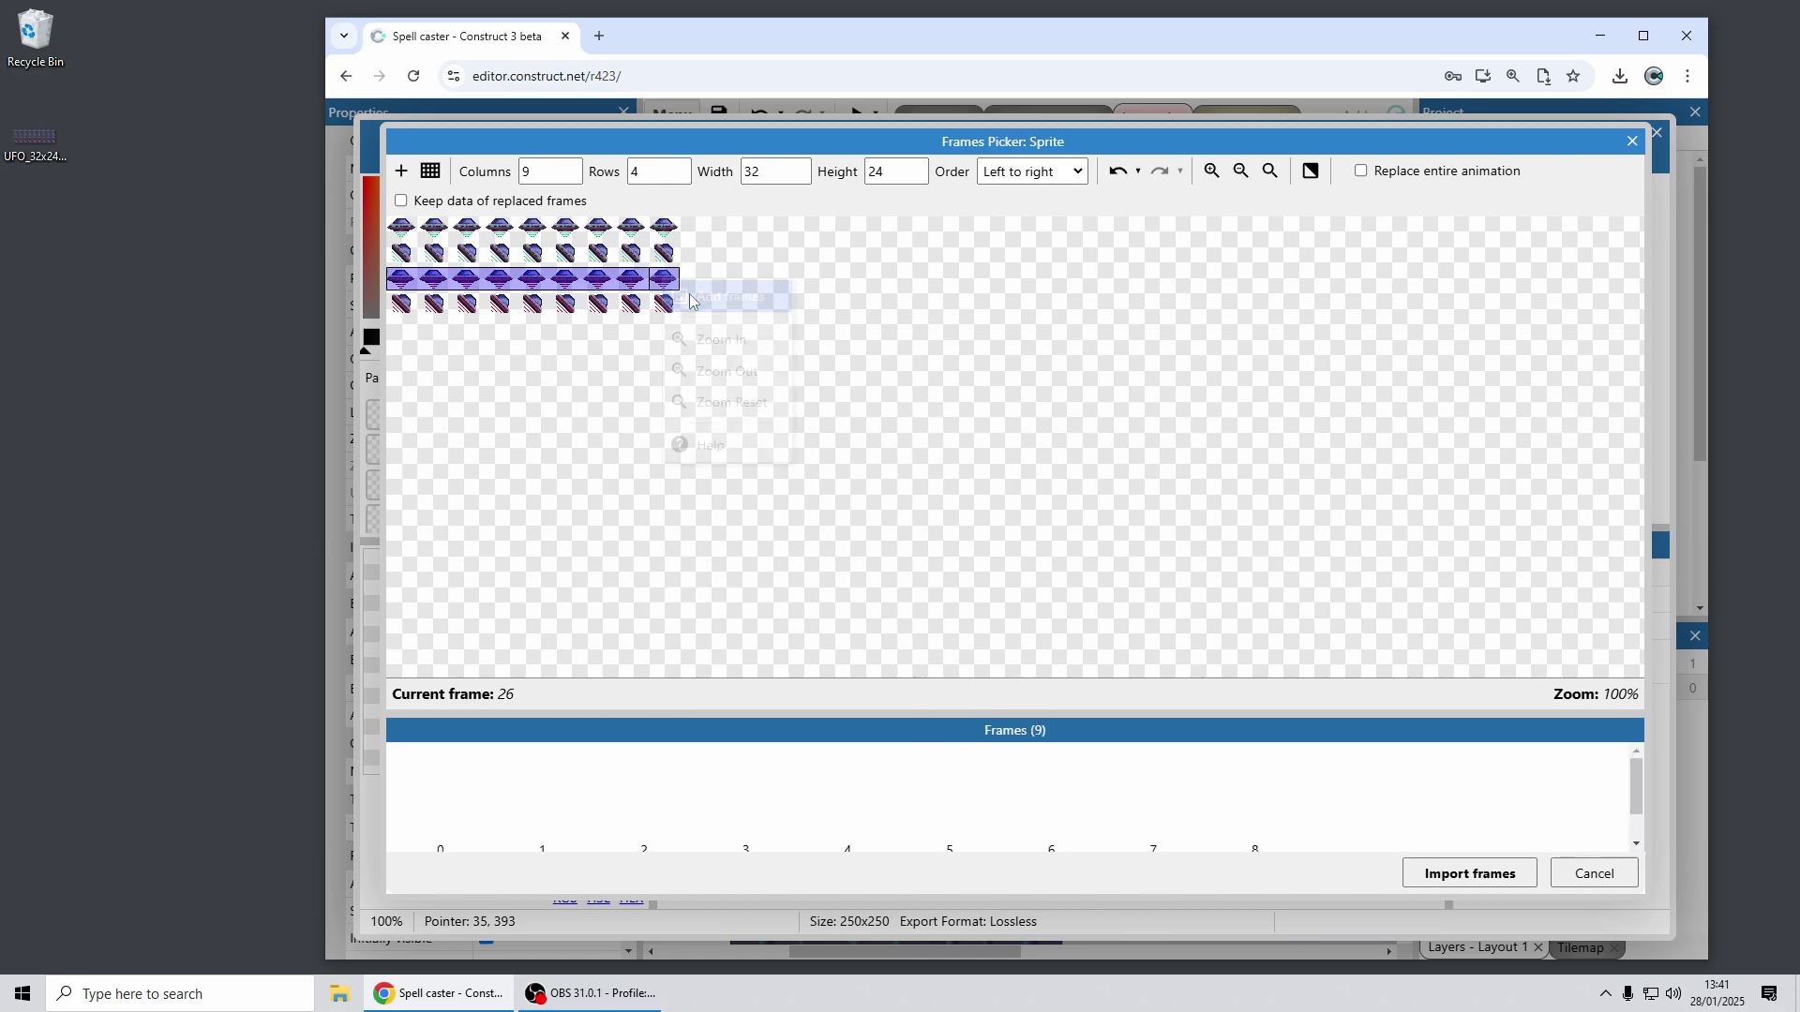
pyautogui.click(1470, 872)
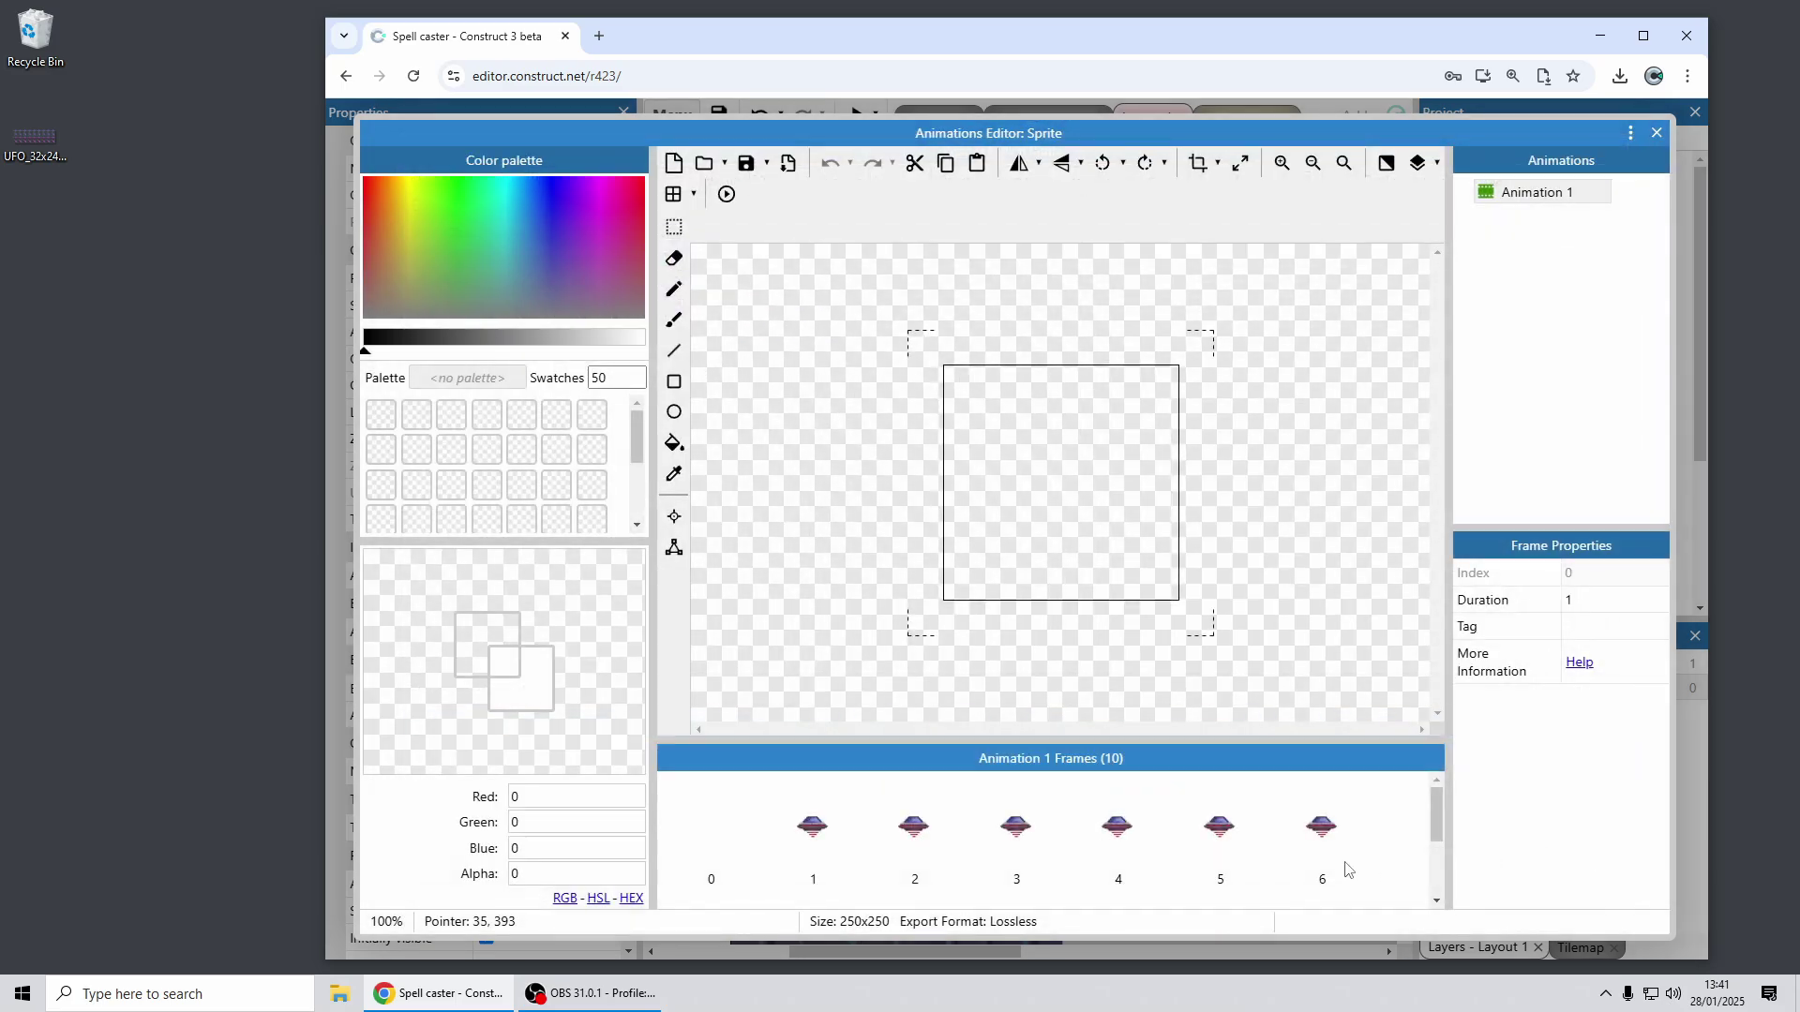
# Step: View the first UFO frame and the palette swatch options, then close the Animations Editor
pyautogui.click(812, 832)
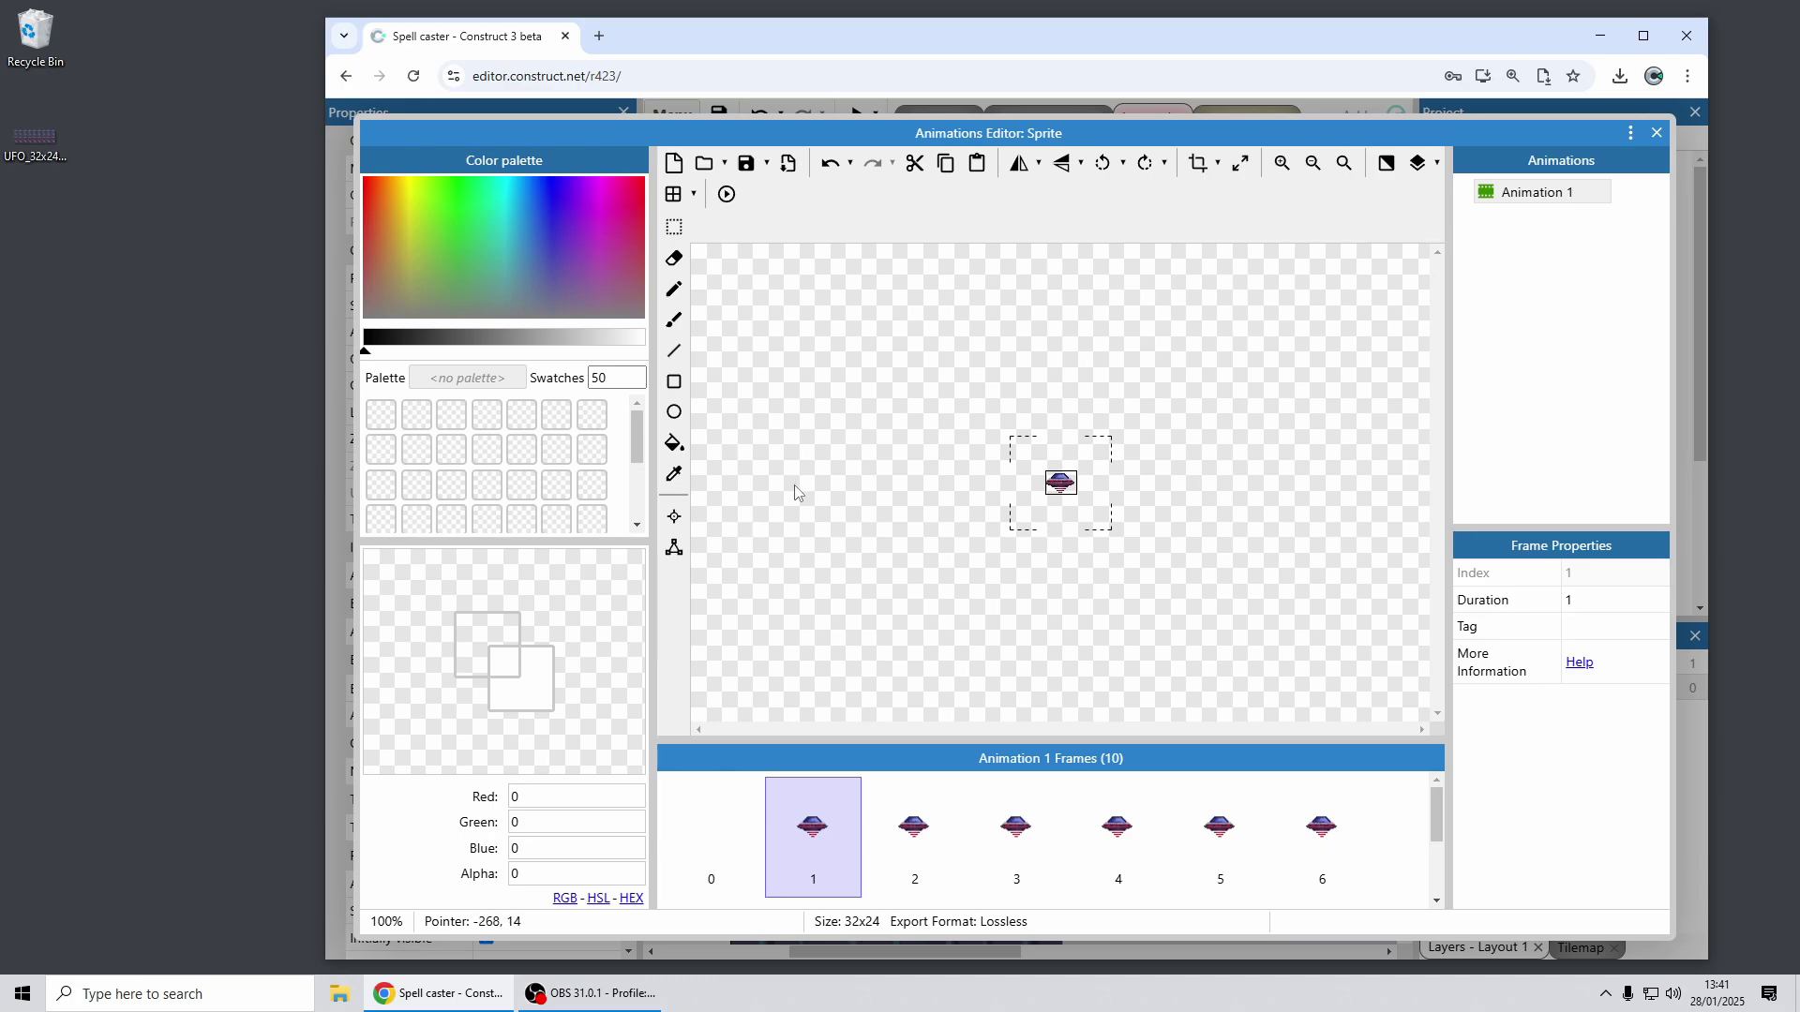
pyautogui.scroll(-1, 553, 429)
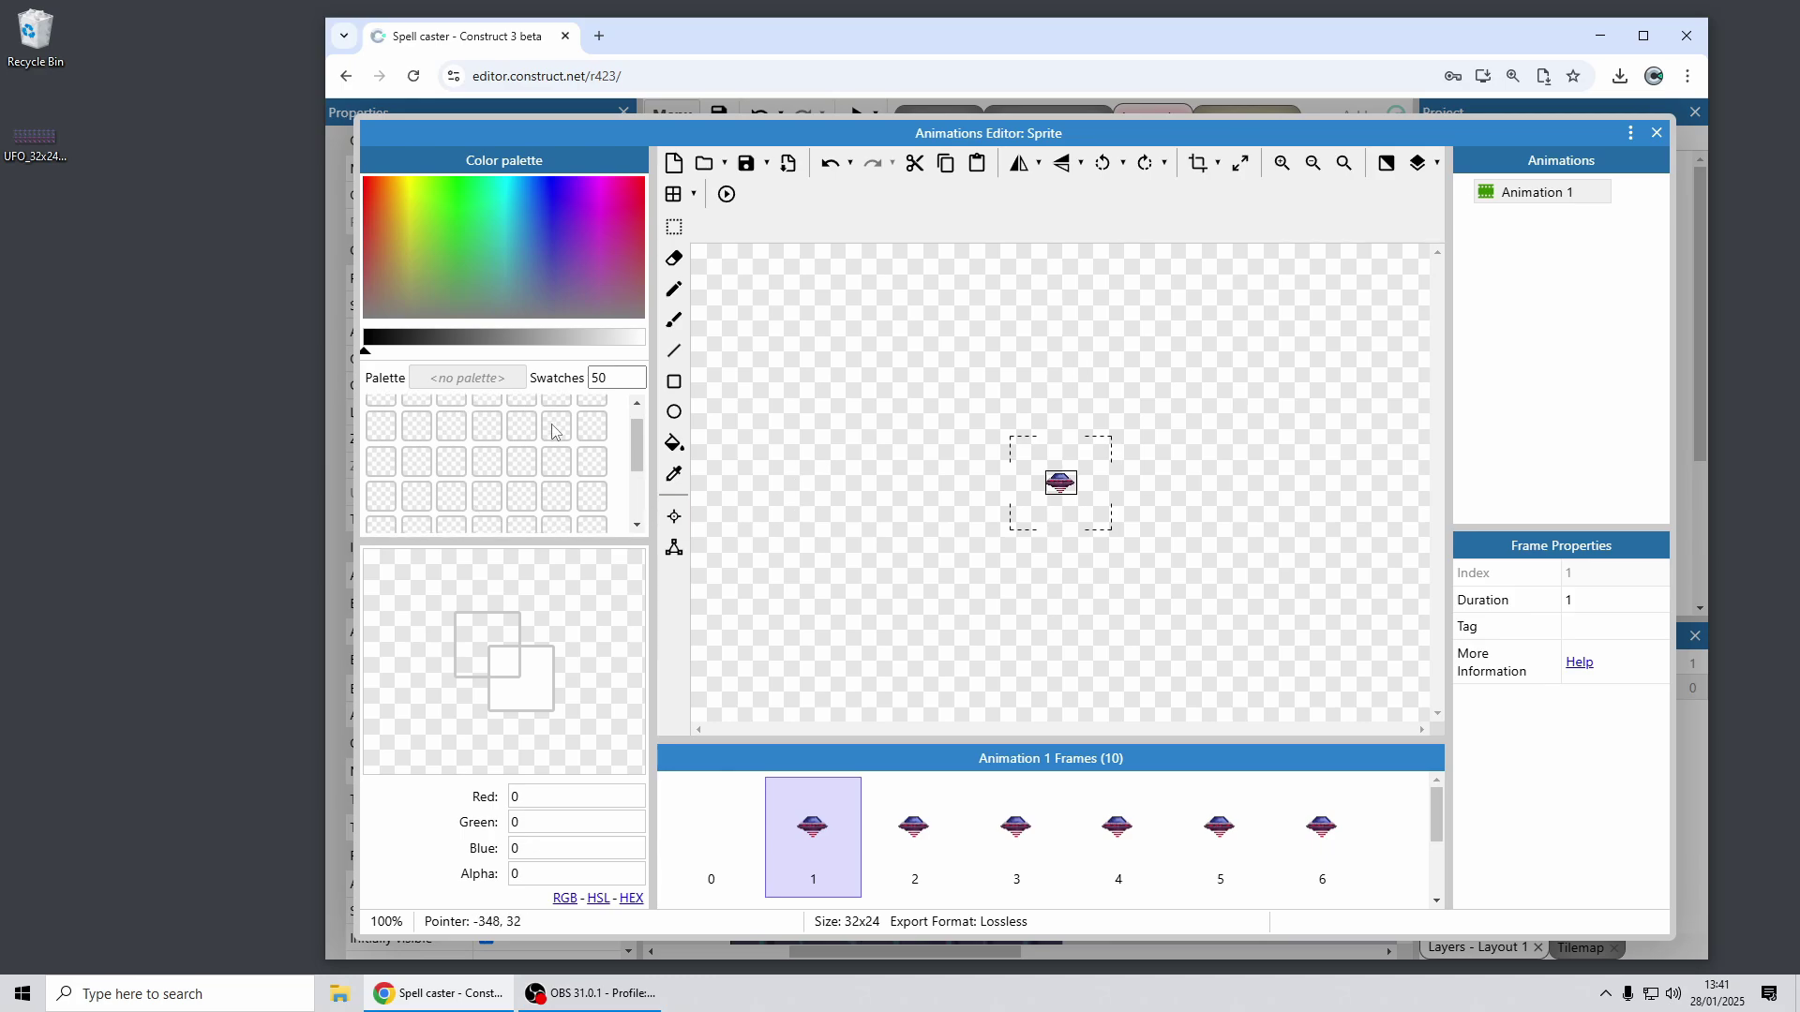
pyautogui.scroll(1, 553, 429)
pyautogui.rightClick(592, 422)
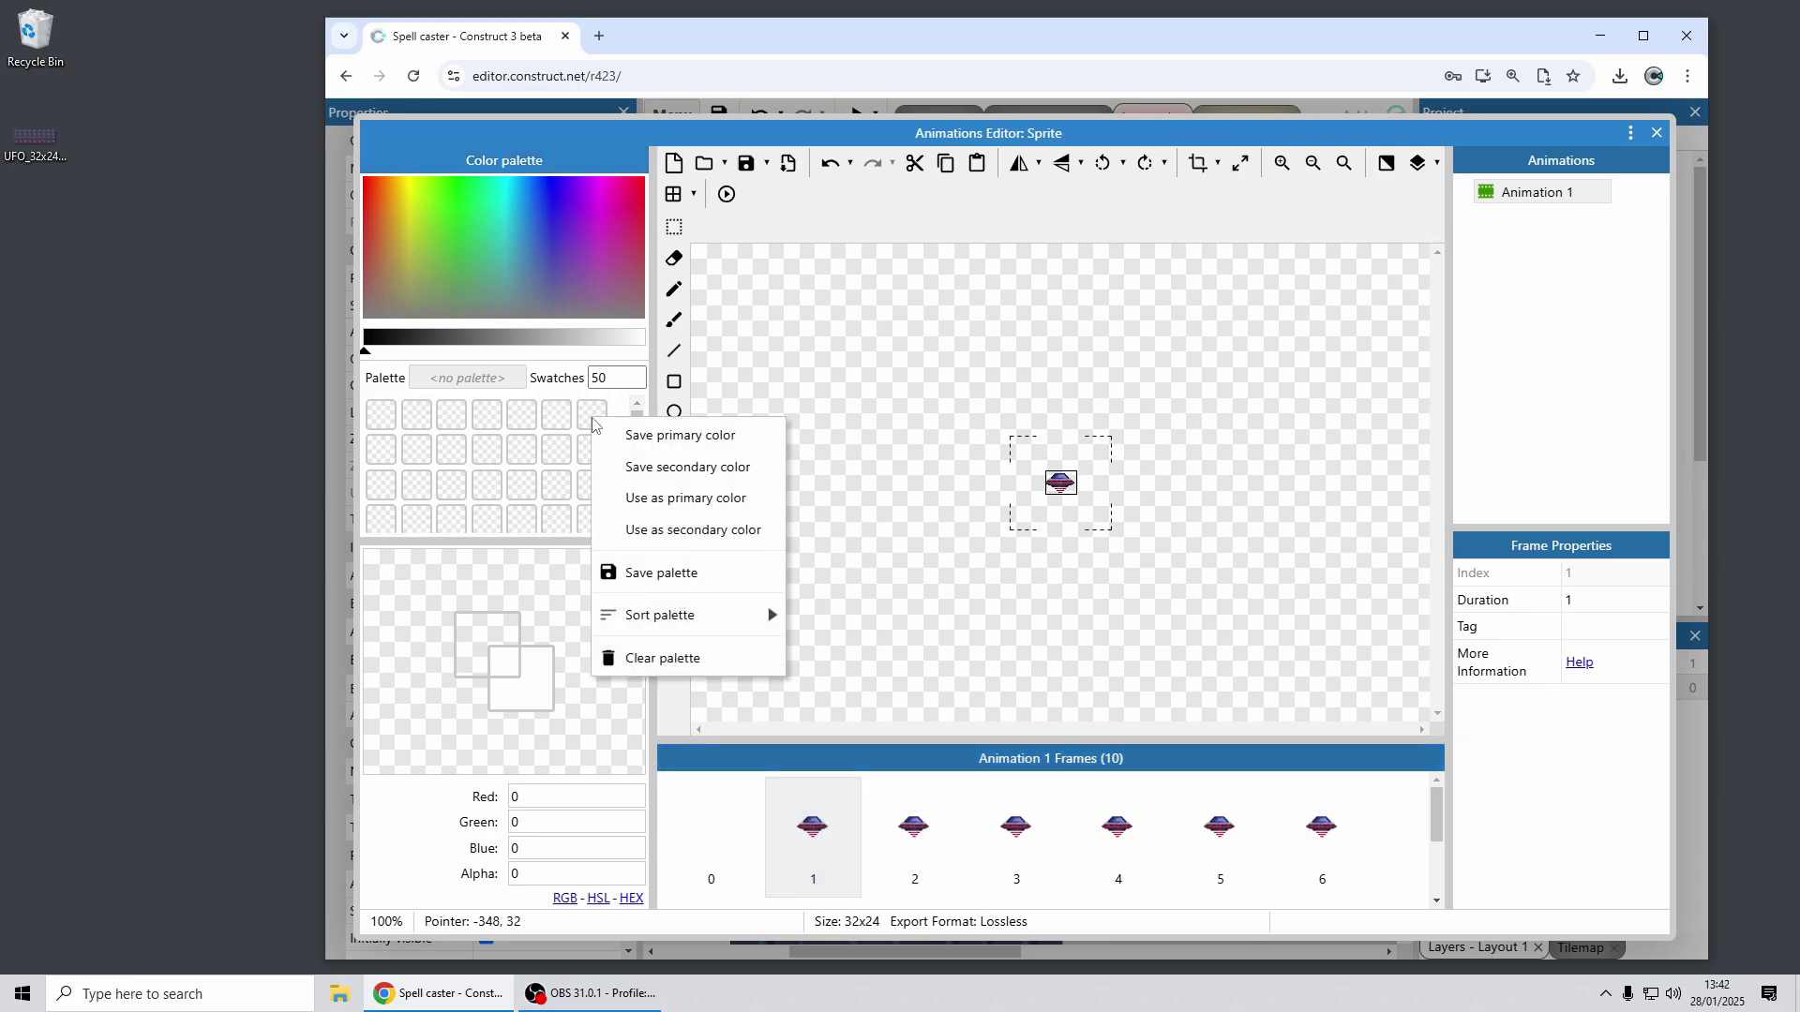
pyautogui.moveTo(712, 636)
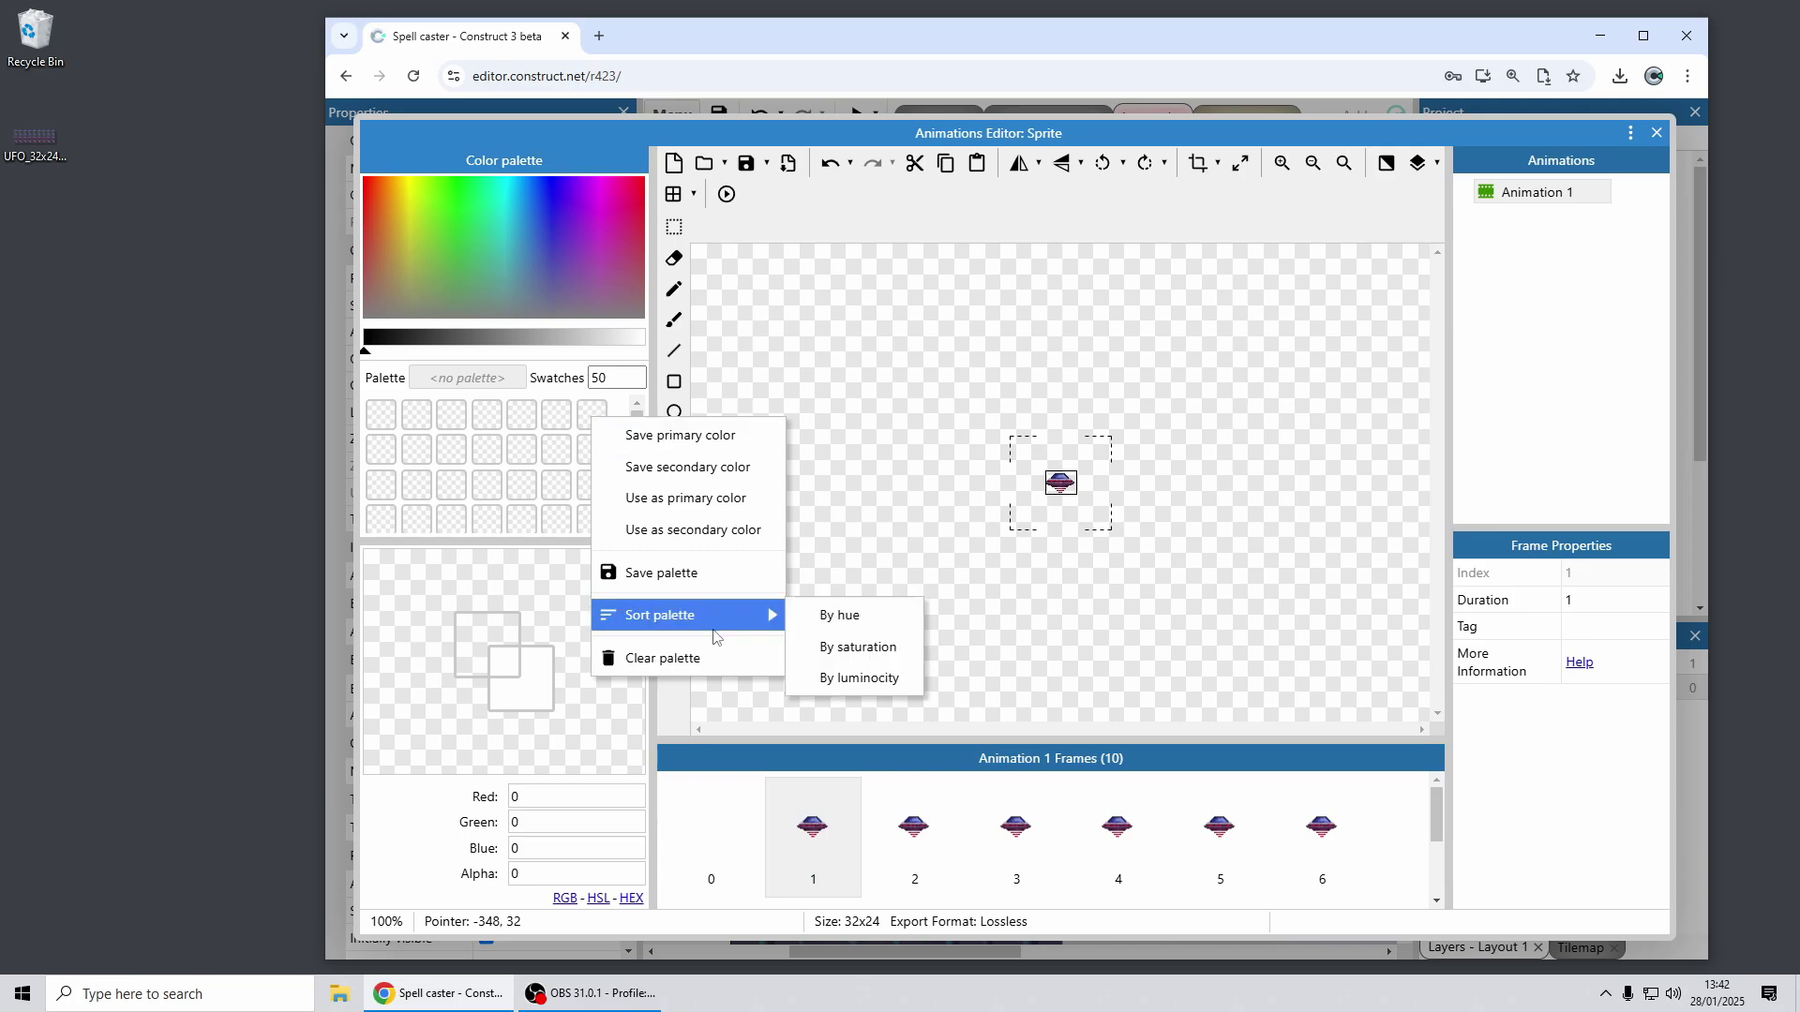
pyautogui.click(569, 403)
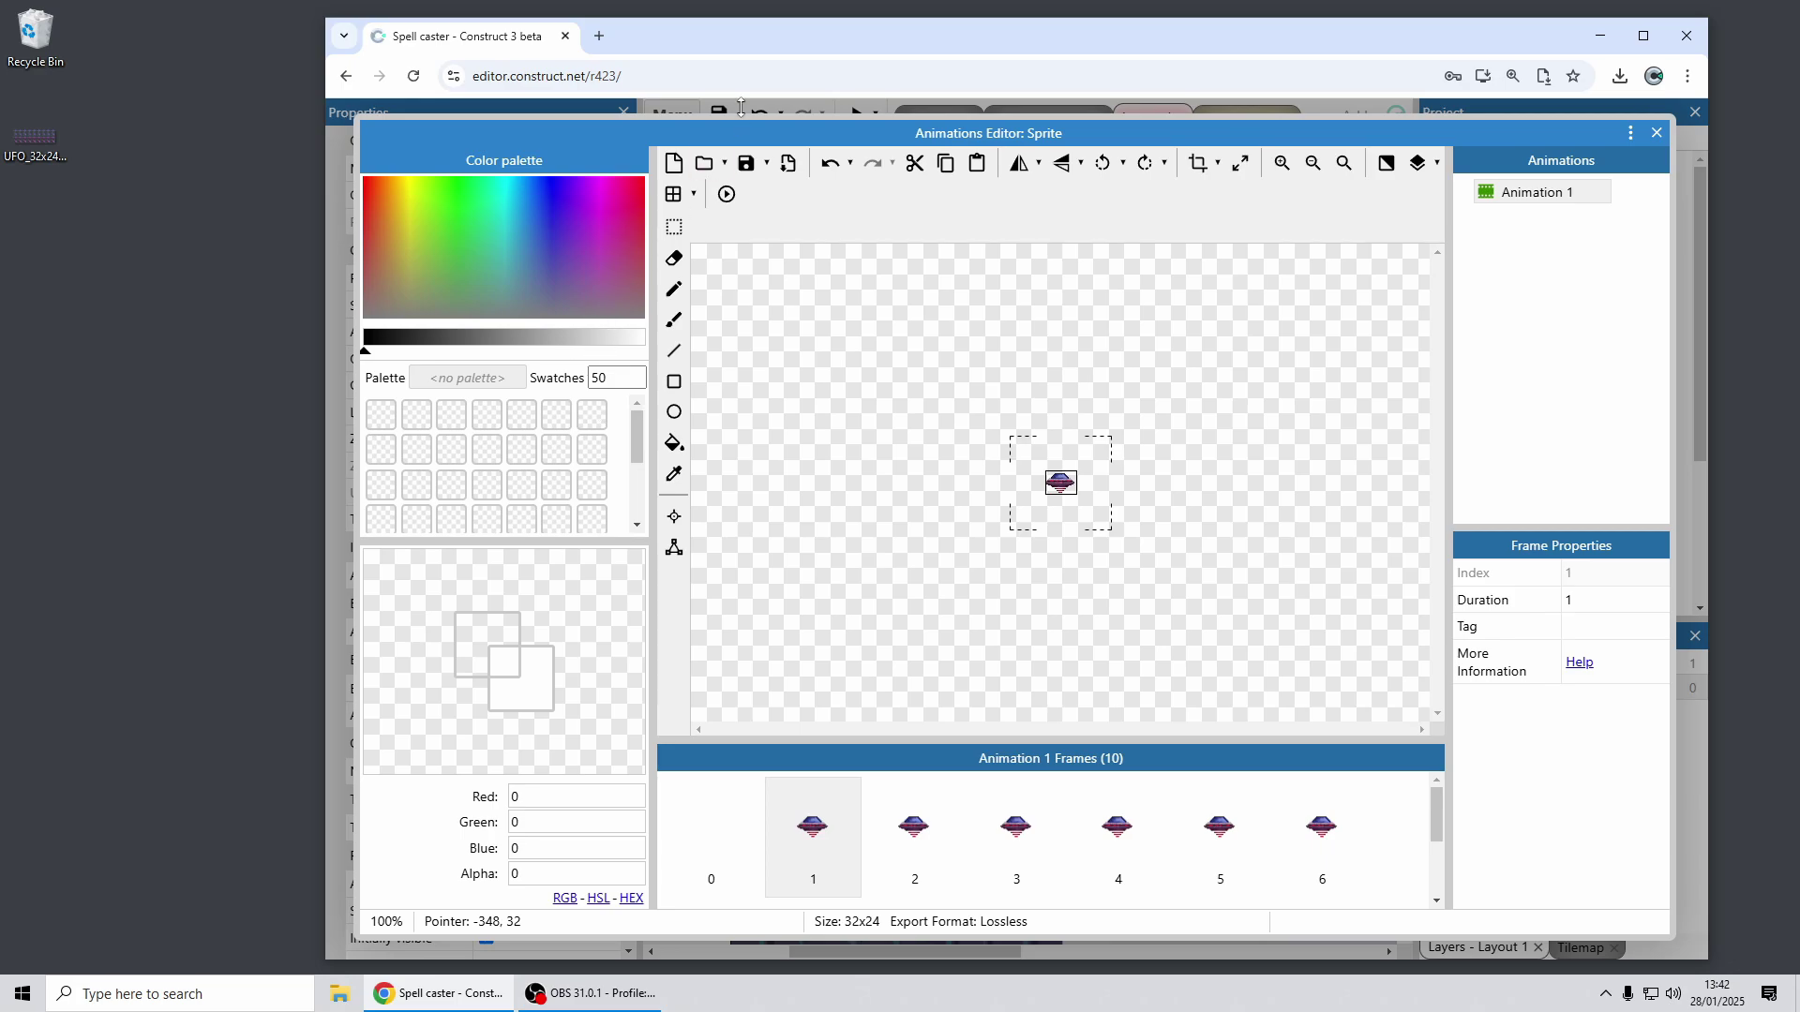
pyautogui.click(1656, 132)
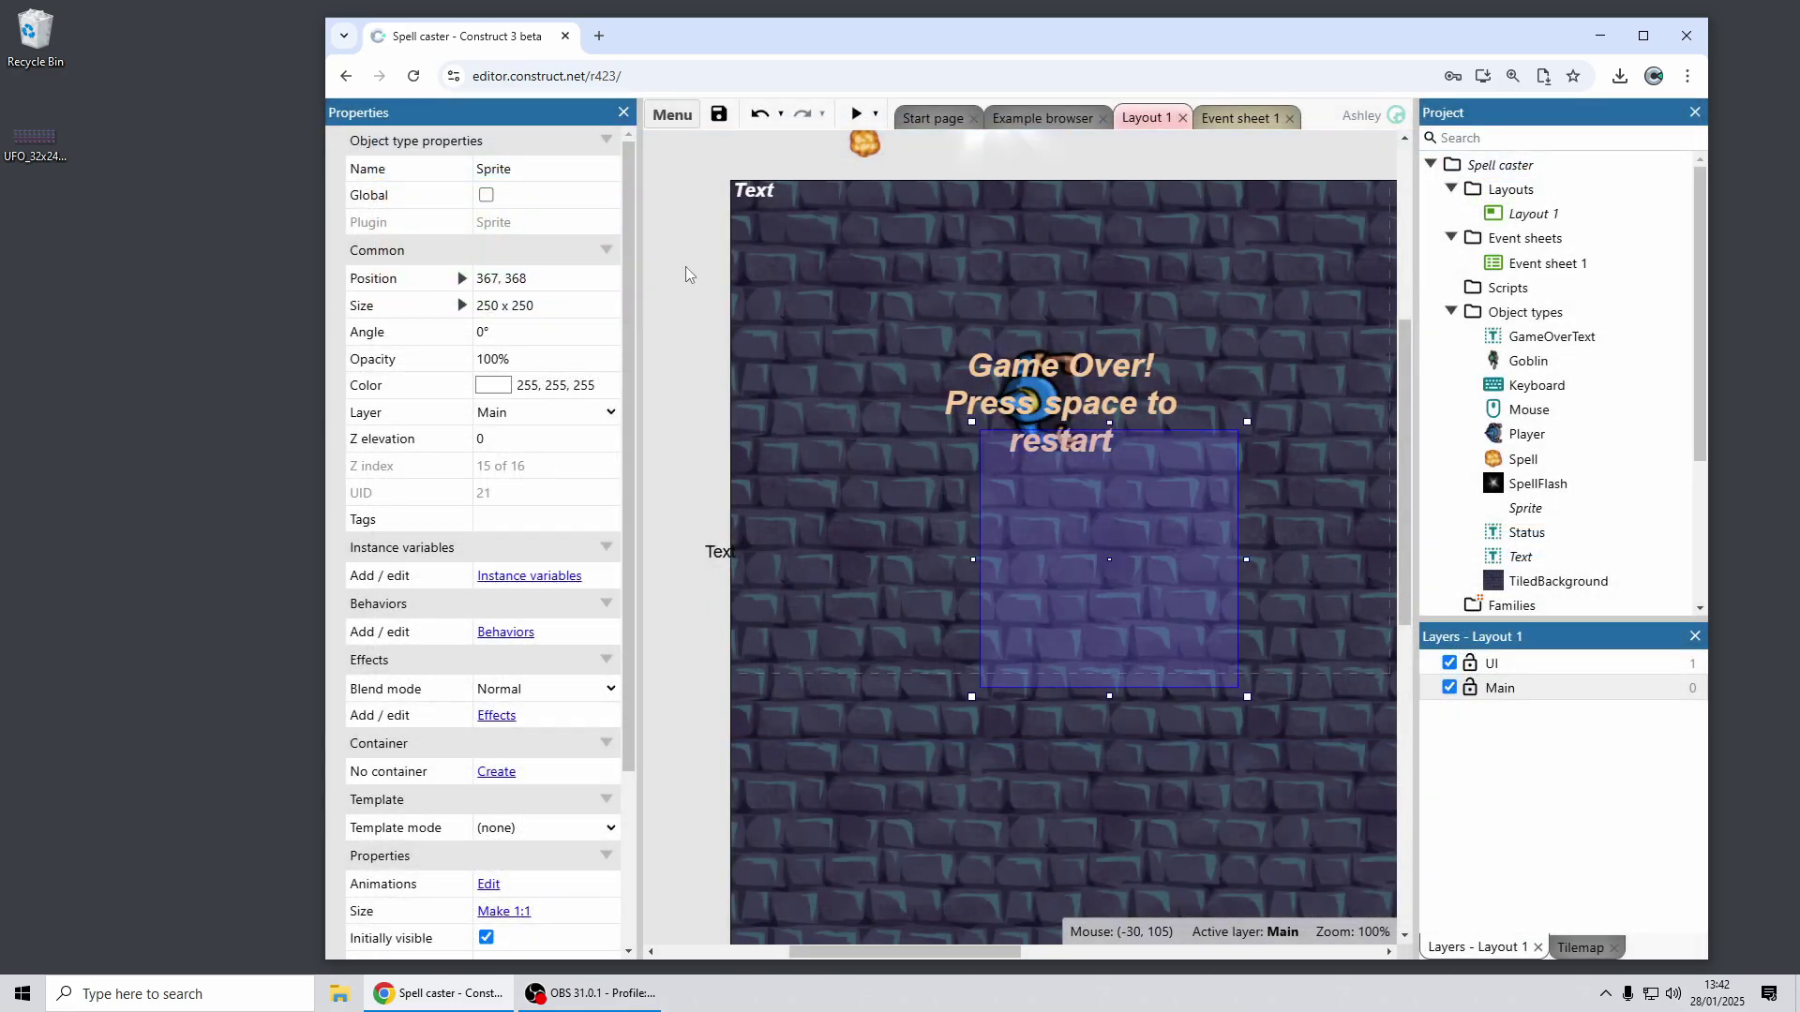
pyautogui.click(726, 206)
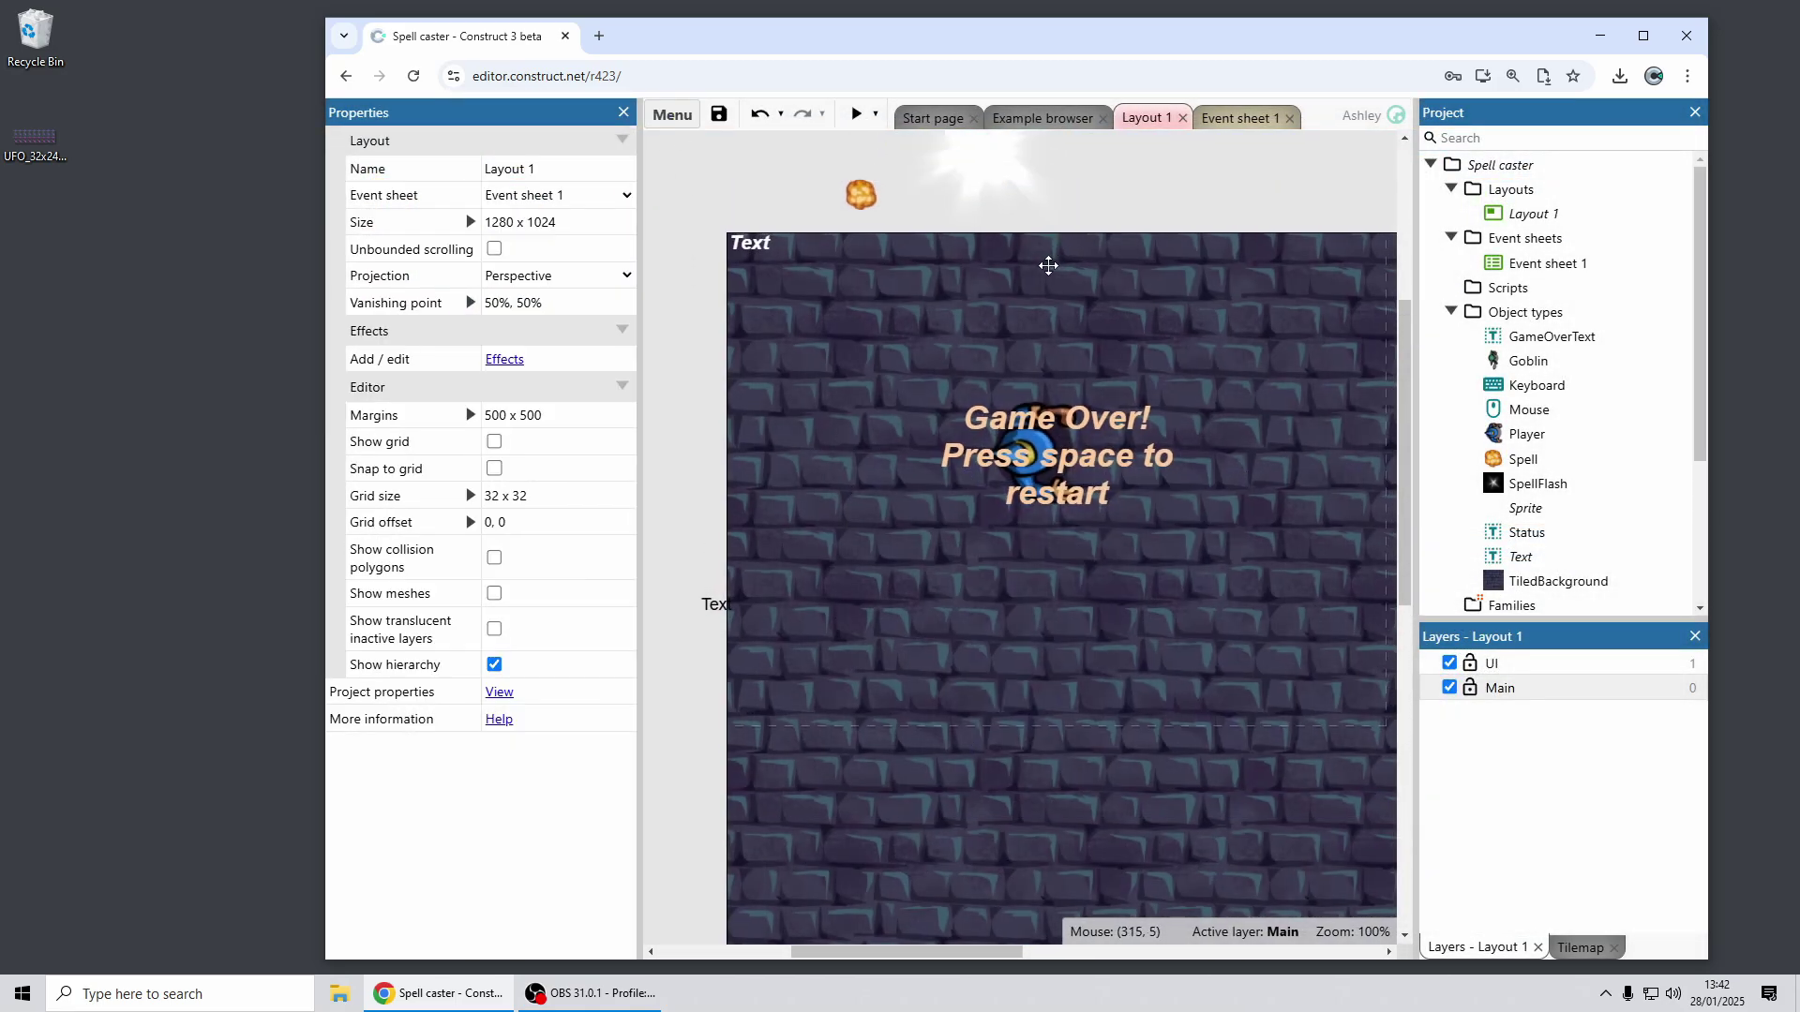
pyautogui.scroll(1, 1060, 192)
pyautogui.click(692, 114)
pyautogui.moveTo(741, 261)
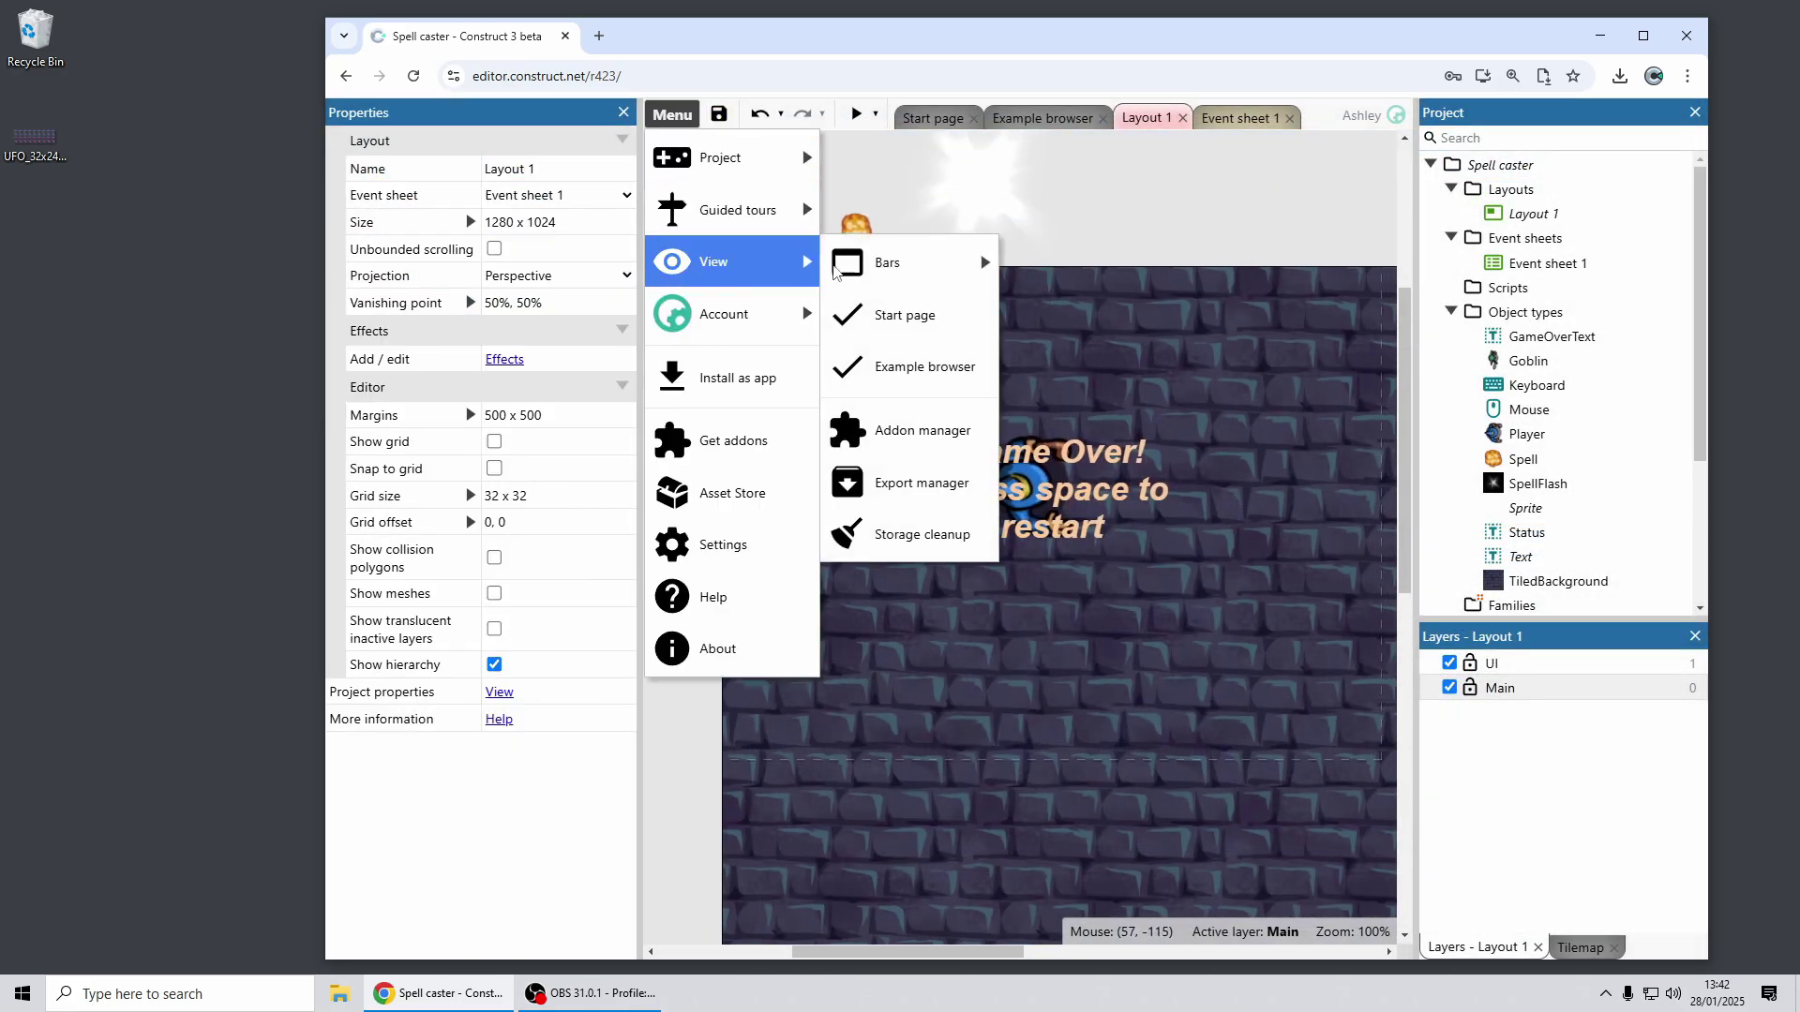
pyautogui.click(946, 442)
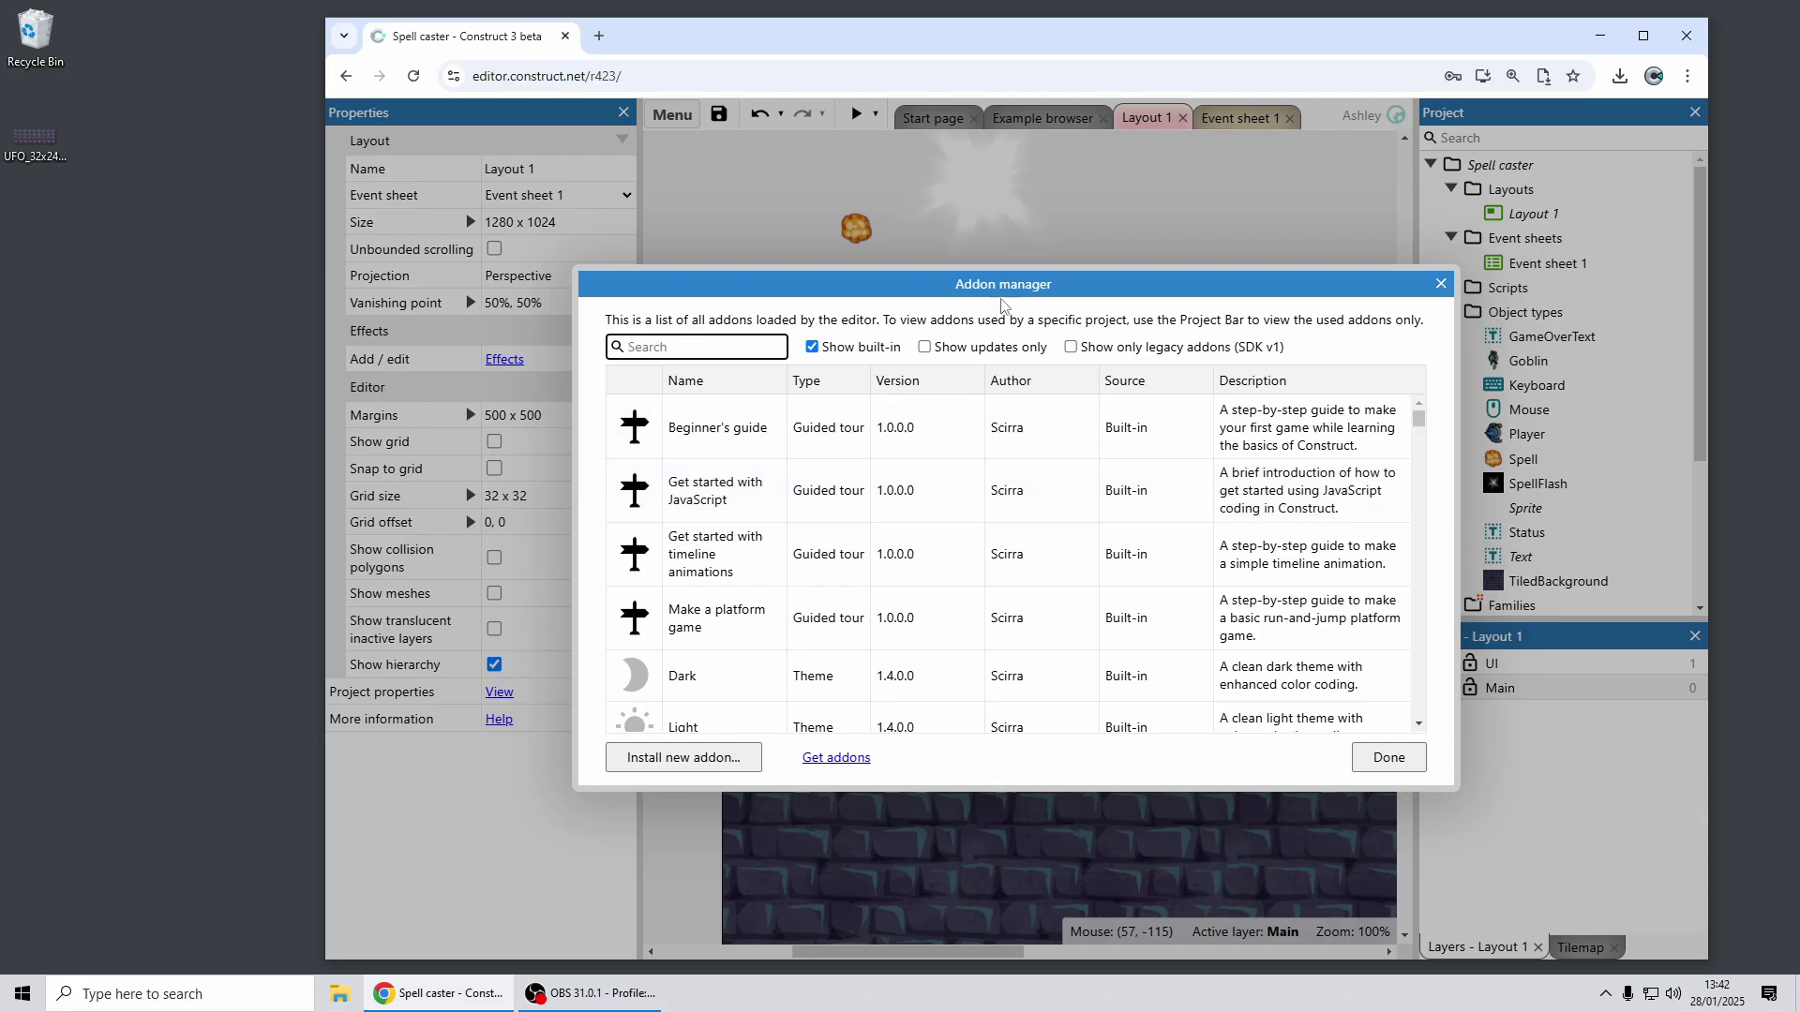
pyautogui.click(993, 352)
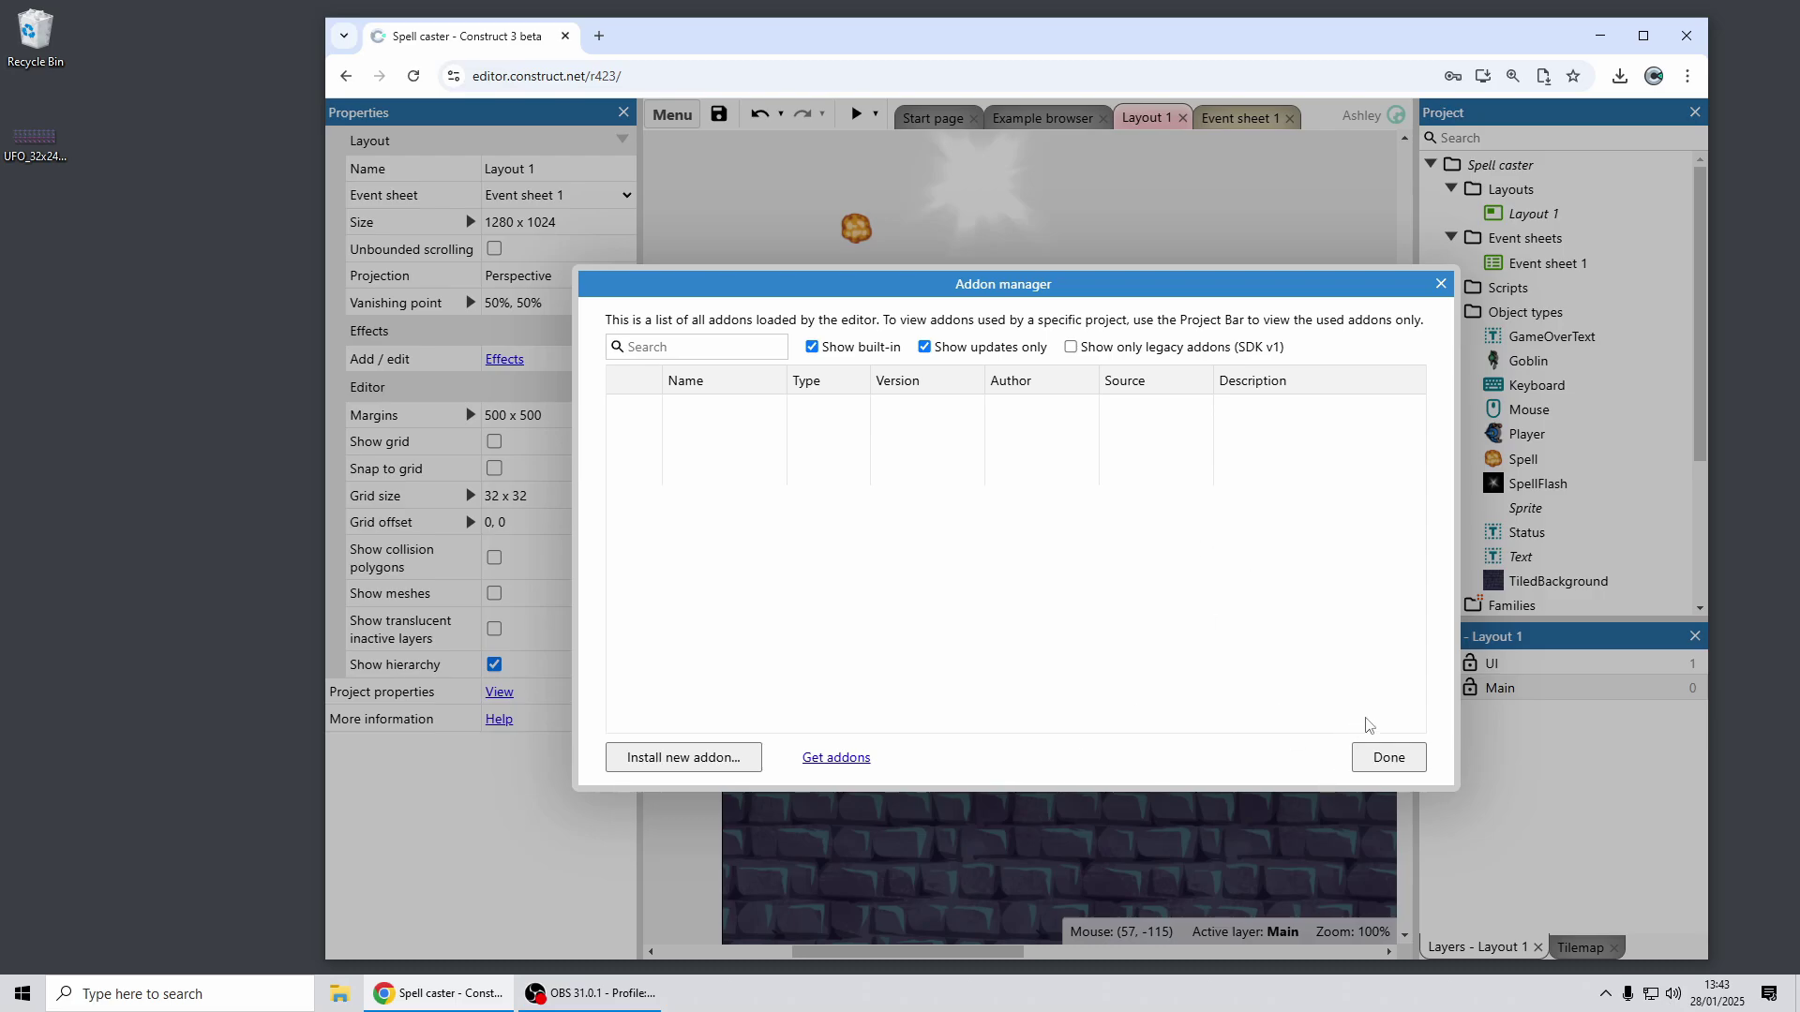
pyautogui.click(1389, 760)
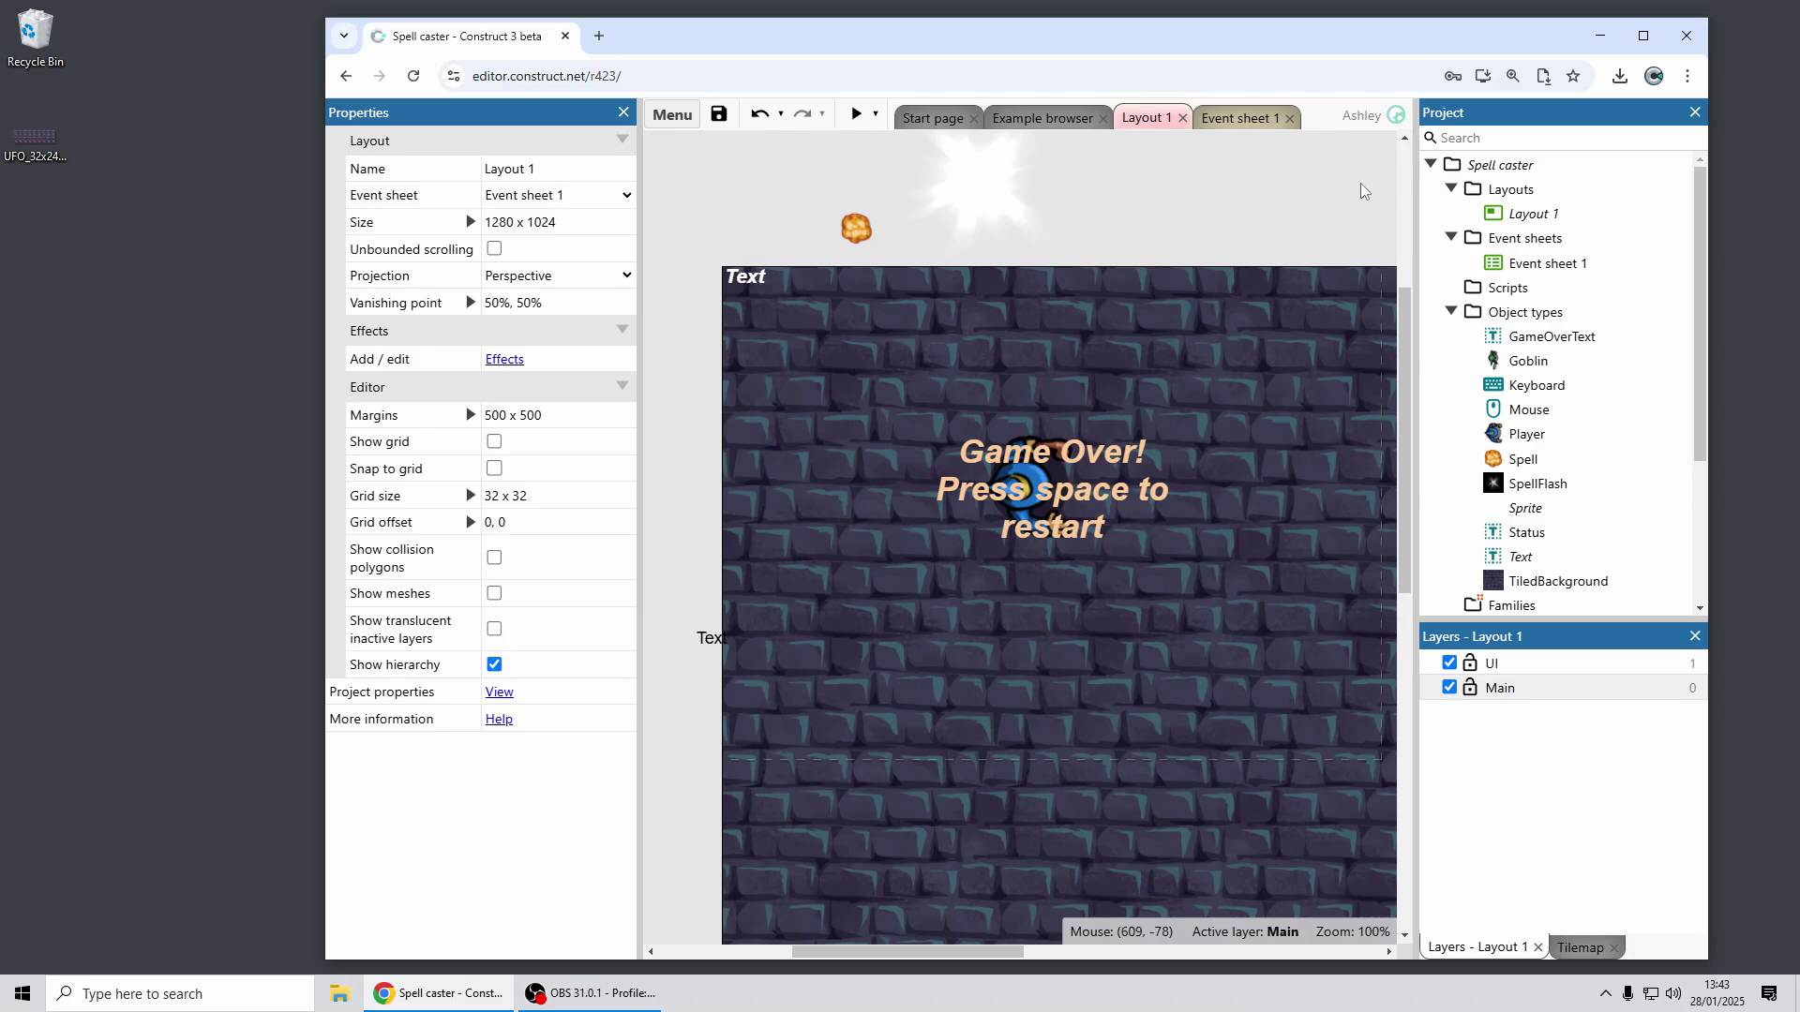
# Step: Close the Spell caster project without saving, then filter the Example browser to the New category
pyautogui.rightClick(1530, 166)
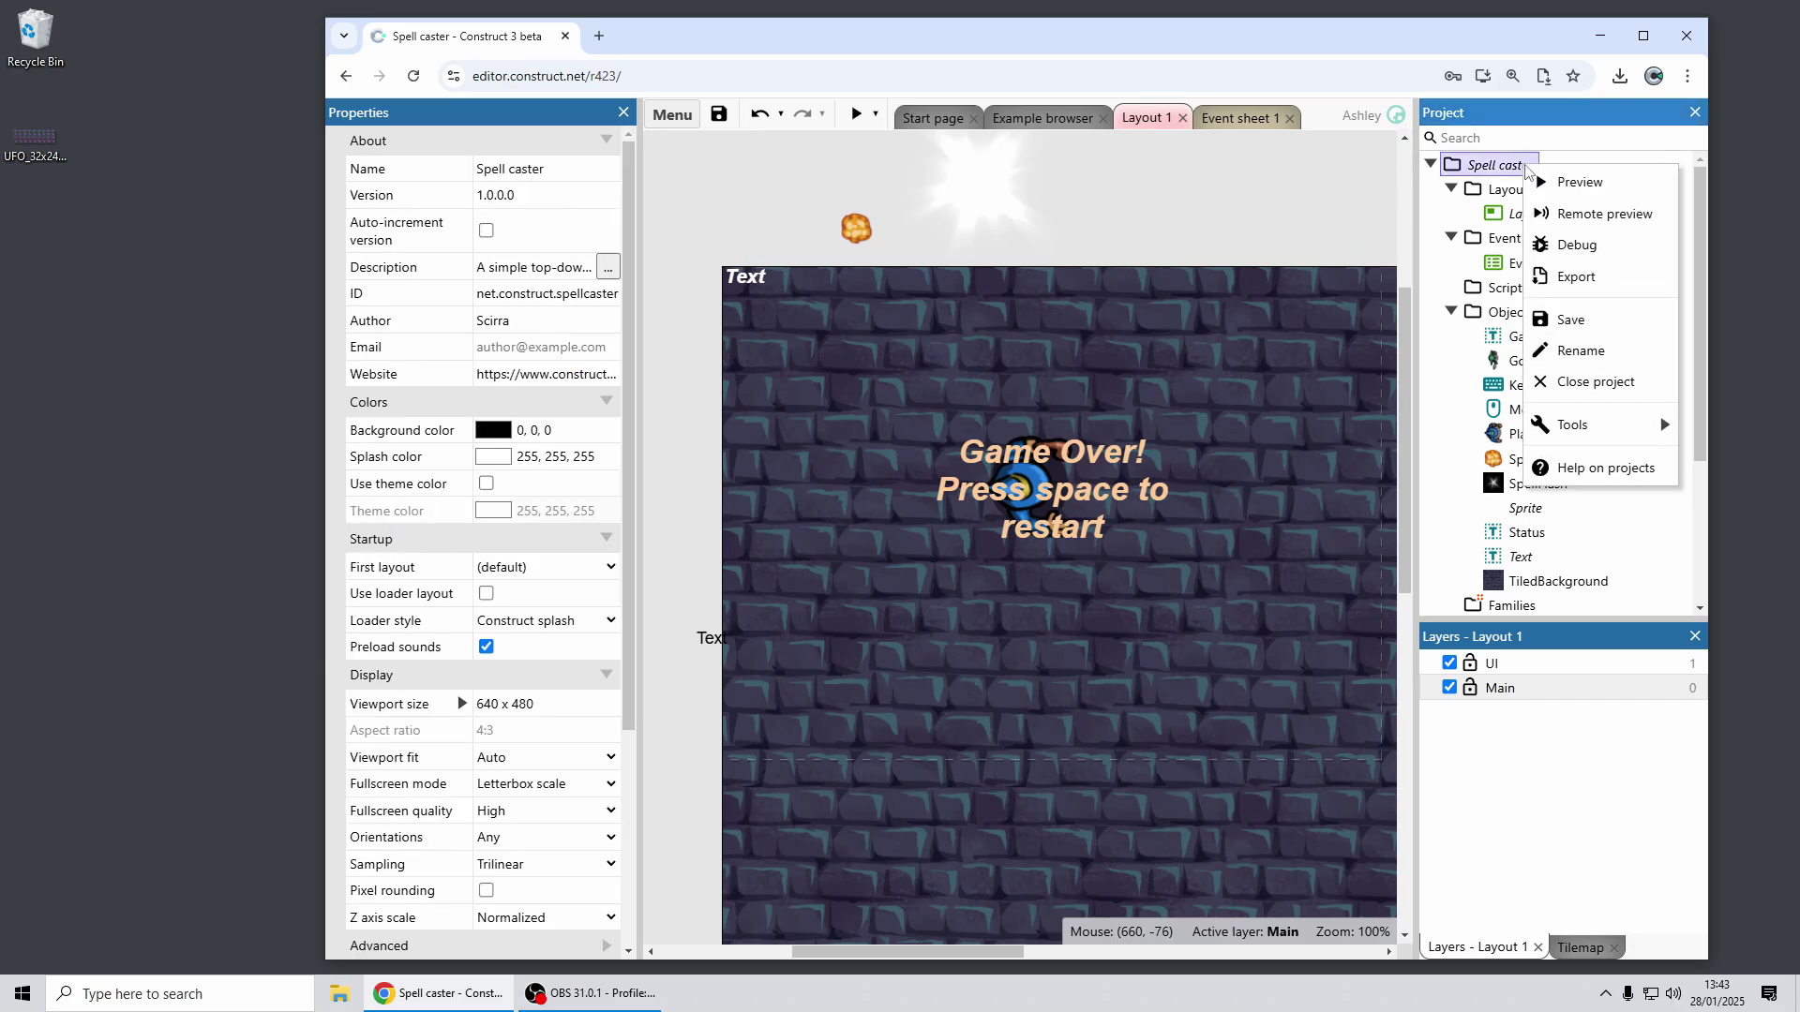
pyautogui.click(1623, 382)
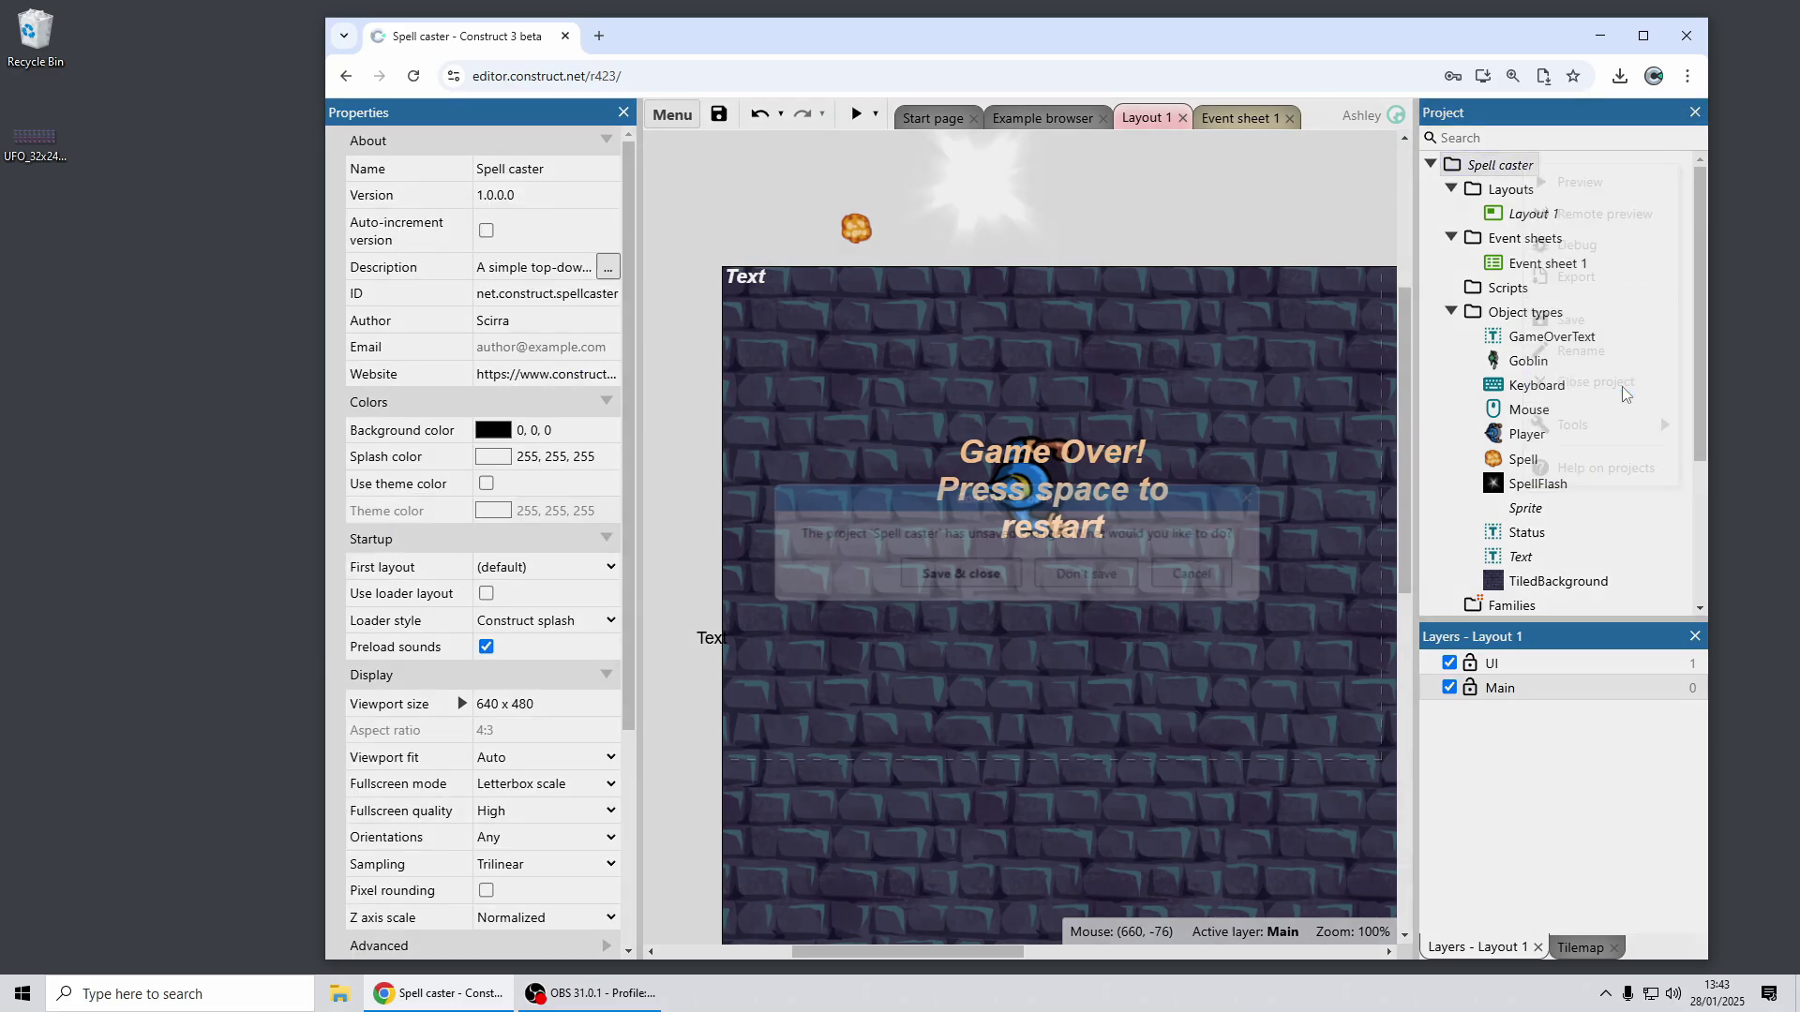
pyautogui.click(1053, 575)
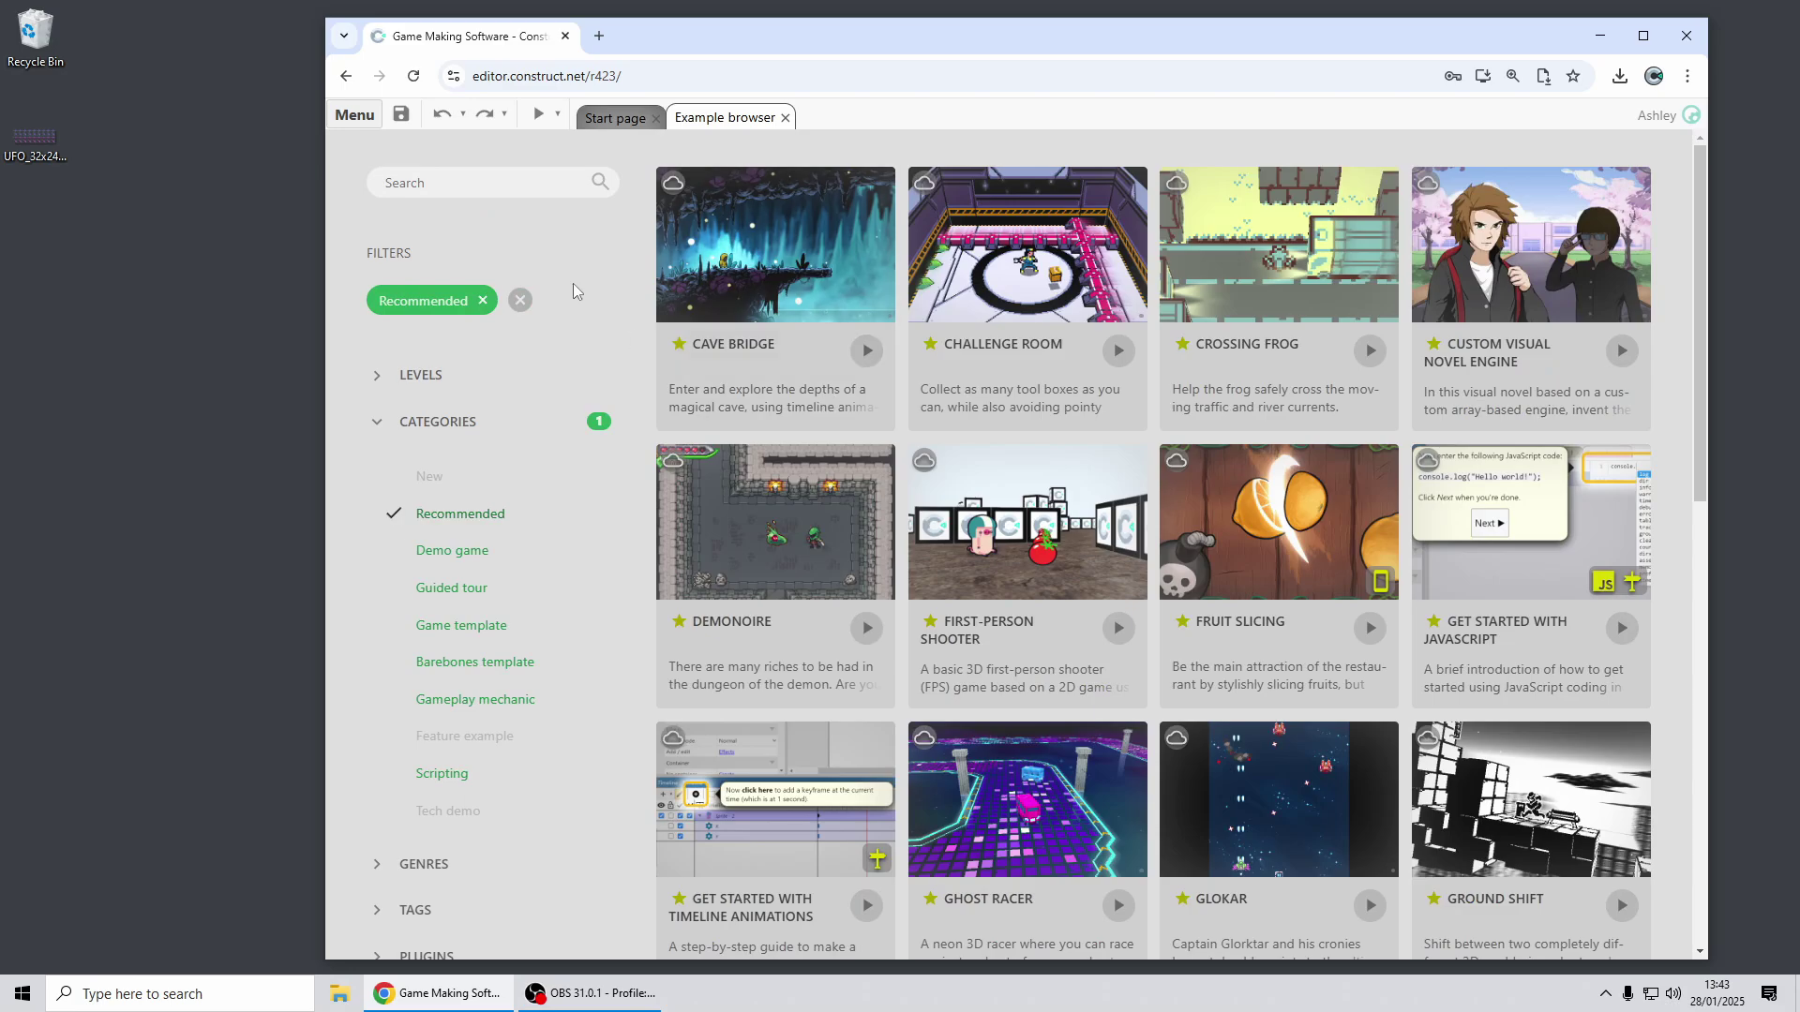
pyautogui.click(520, 300)
pyautogui.click(430, 476)
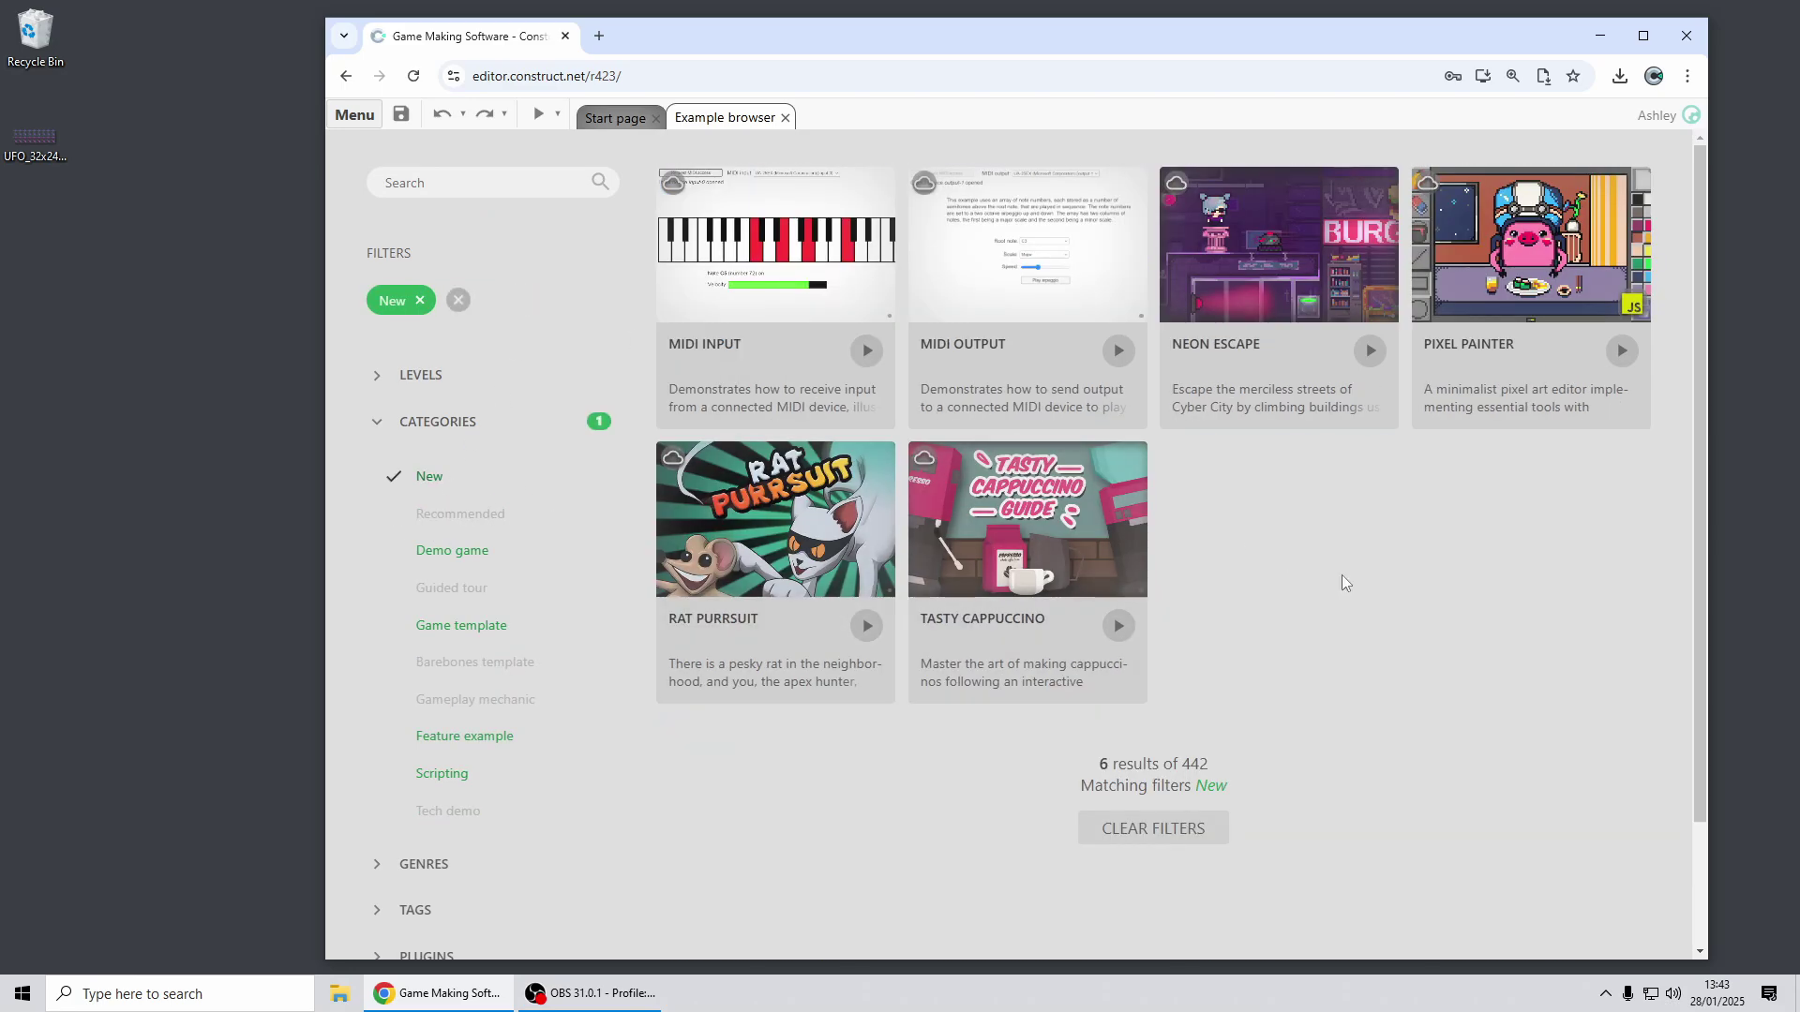